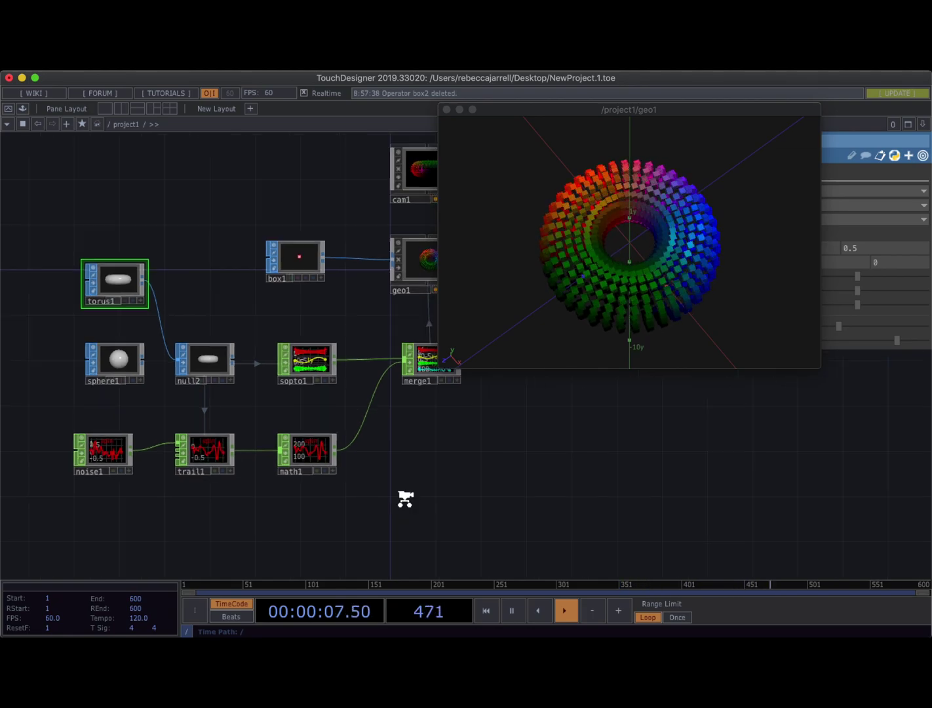
Survey the torus instancing network and geo1 viewer, then close the floating geo1 preview
left_click_drag(405, 502, 361, 438)
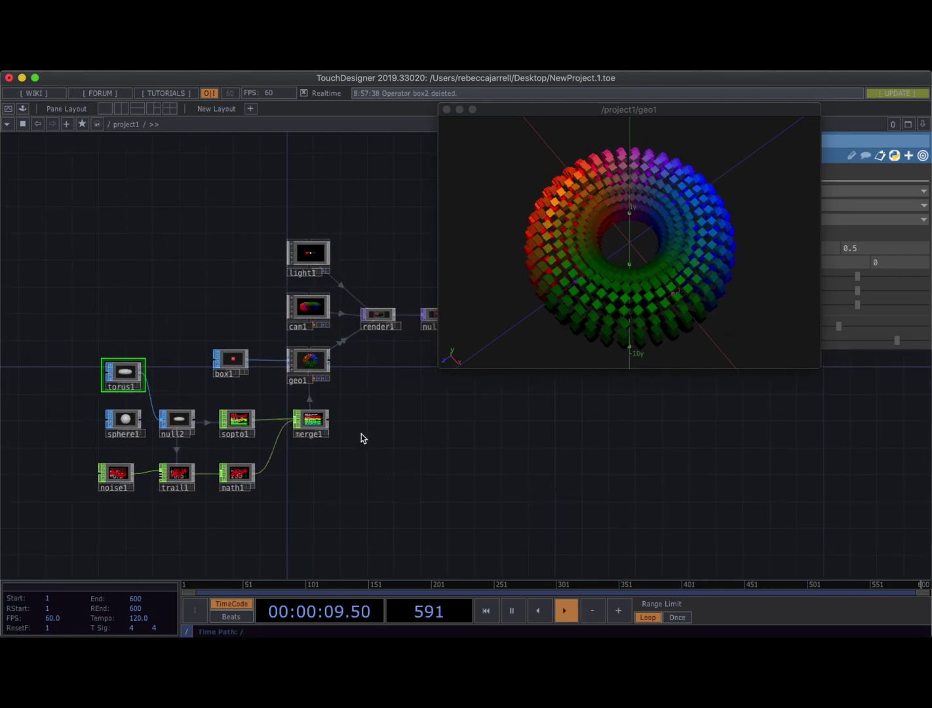
scroll(348, 393, "up", 5)
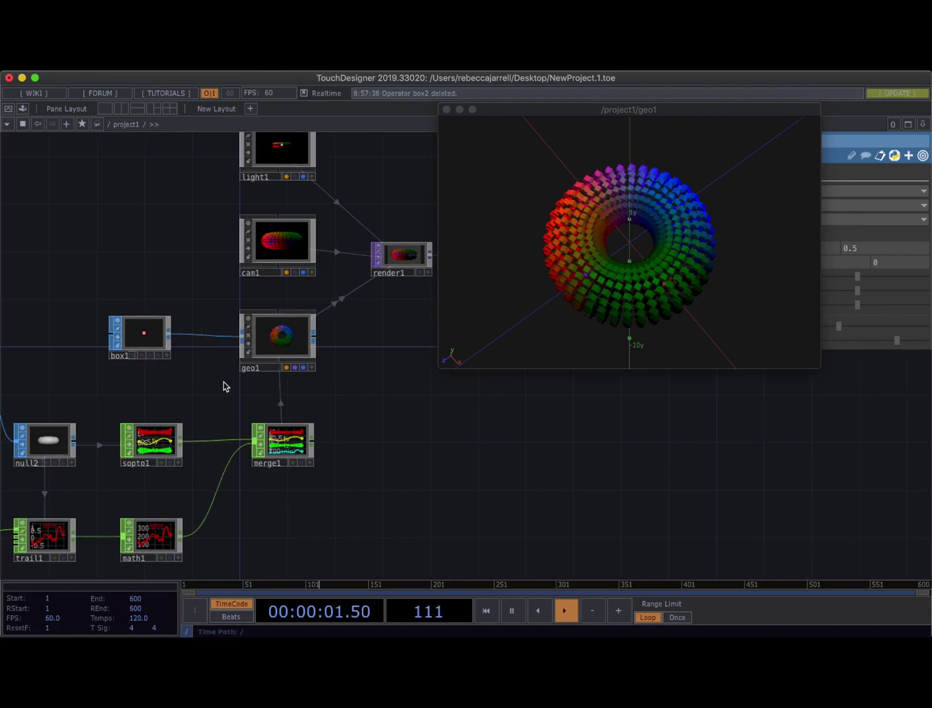
left_click_drag(516, 273, 619, 260)
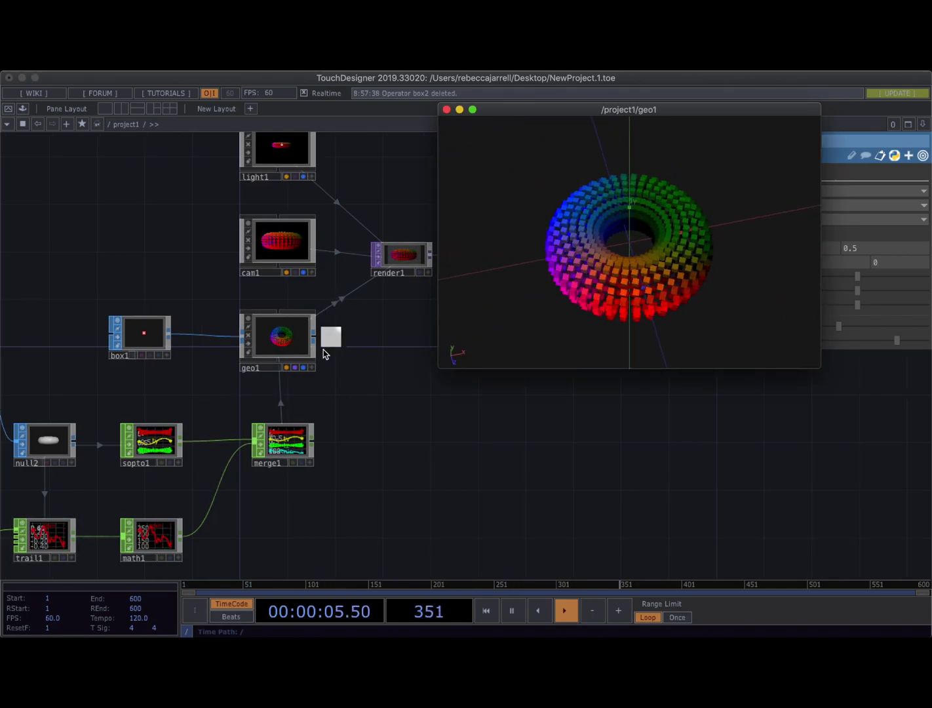
left_click_drag(114, 407, 284, 365)
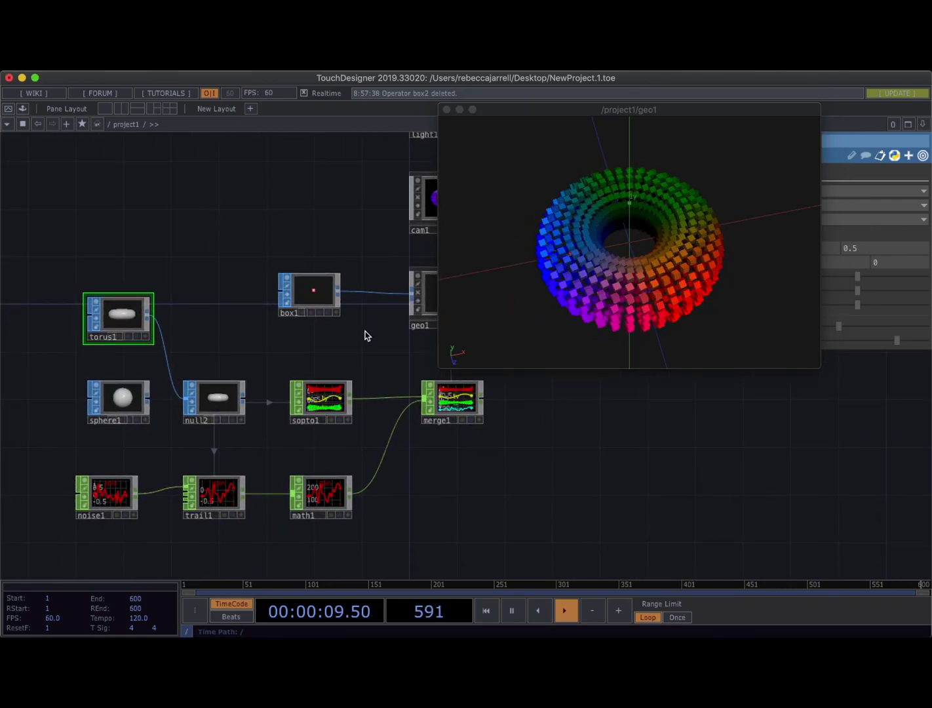
scroll(220, 354, "down", 3)
scroll(221, 352, "down", 3)
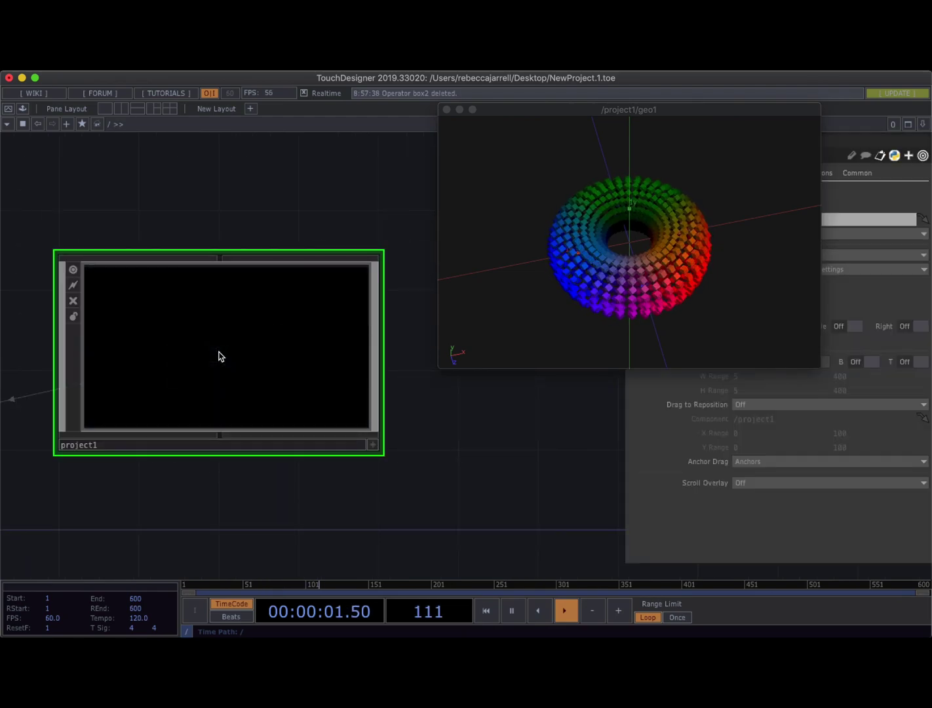
scroll(220, 352, "up", 5)
scroll(220, 354, "down", 2)
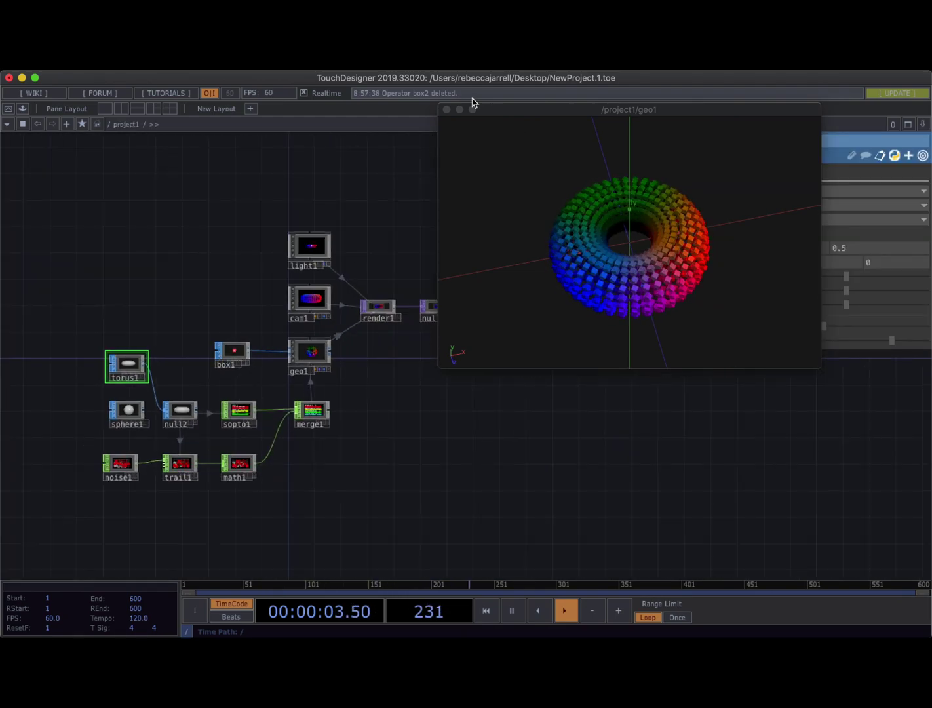
left_click(446, 110)
Select and delete all 14 operators in project1
left_click_drag(415, 397, 460, 369)
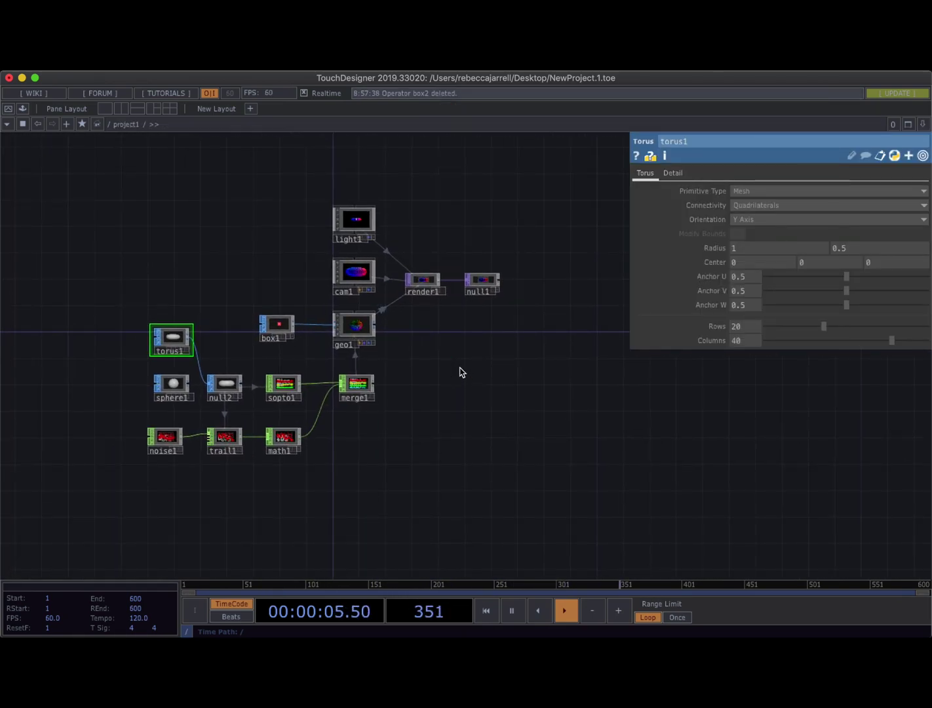
key("ctrl+a")
key("Delete")
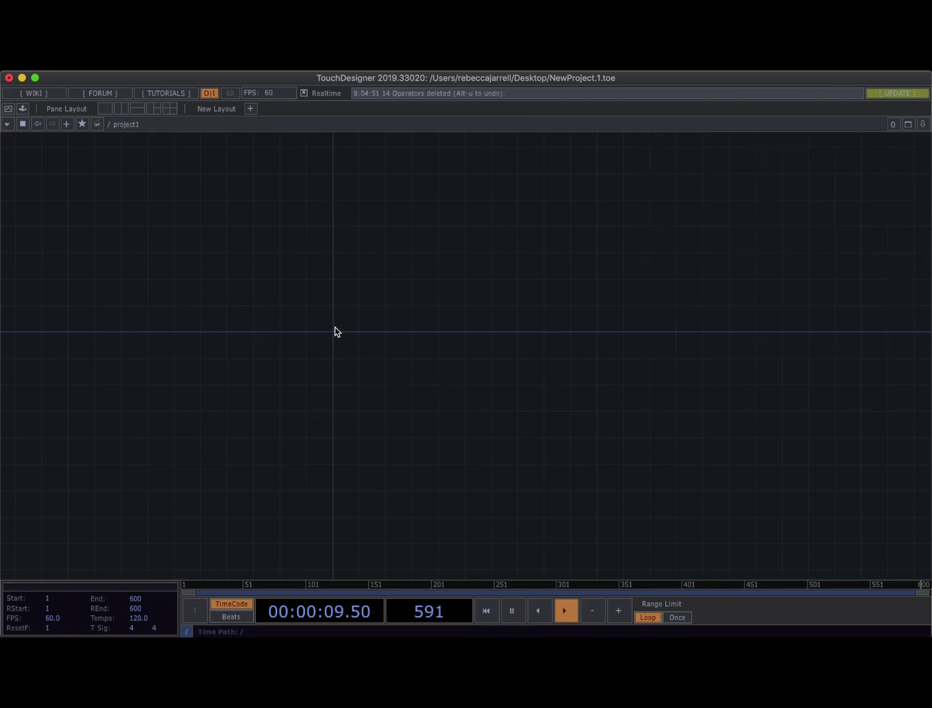
Choose a Base component from the COMP operator family
key("Tab")
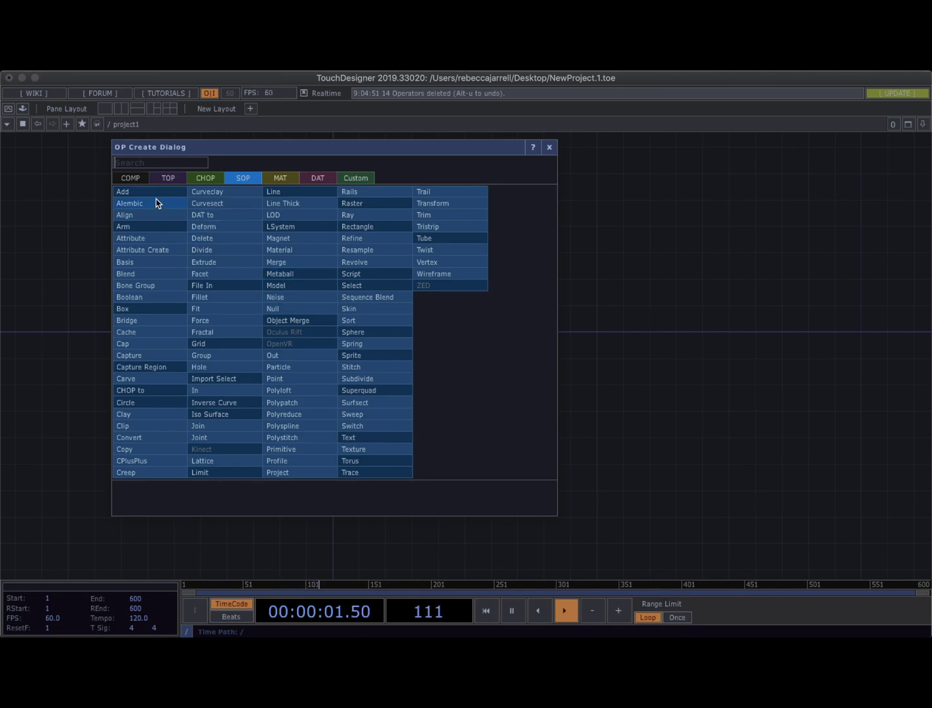
left_click(143, 177)
type("bs")
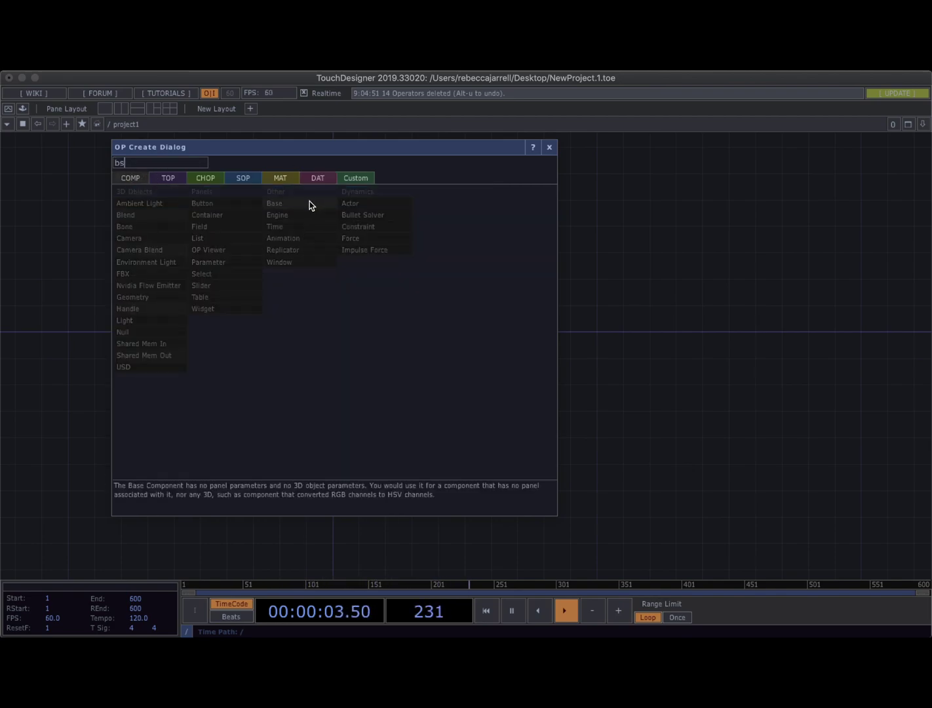
left_click(309, 202)
Place base1 and paste the 14 copied operators inside it, then return to project1
left_click(339, 333)
double_click(338, 328)
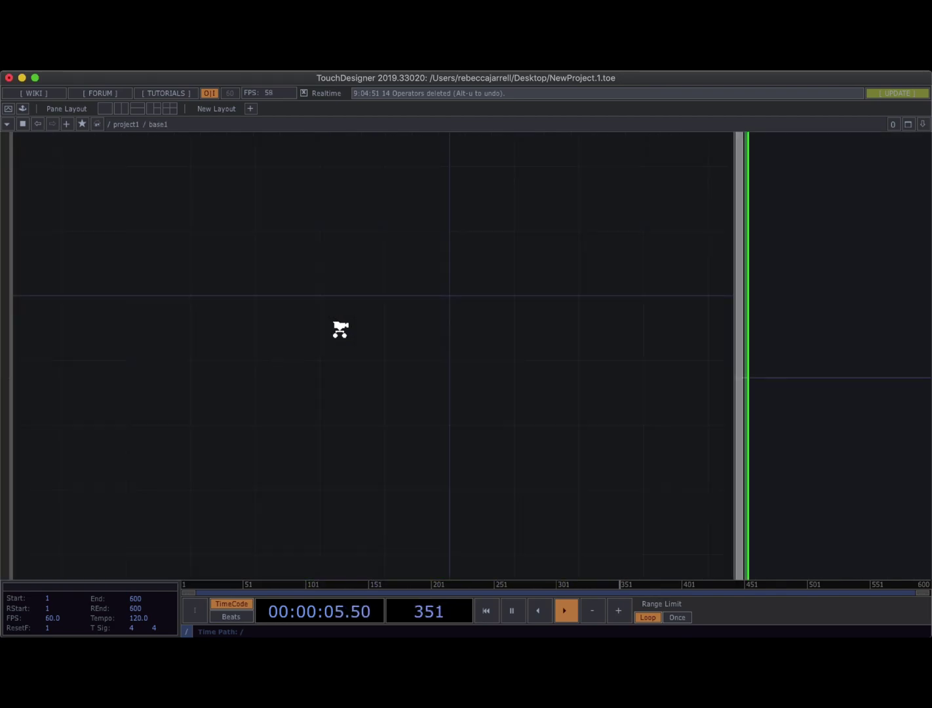
key("ctrl+v")
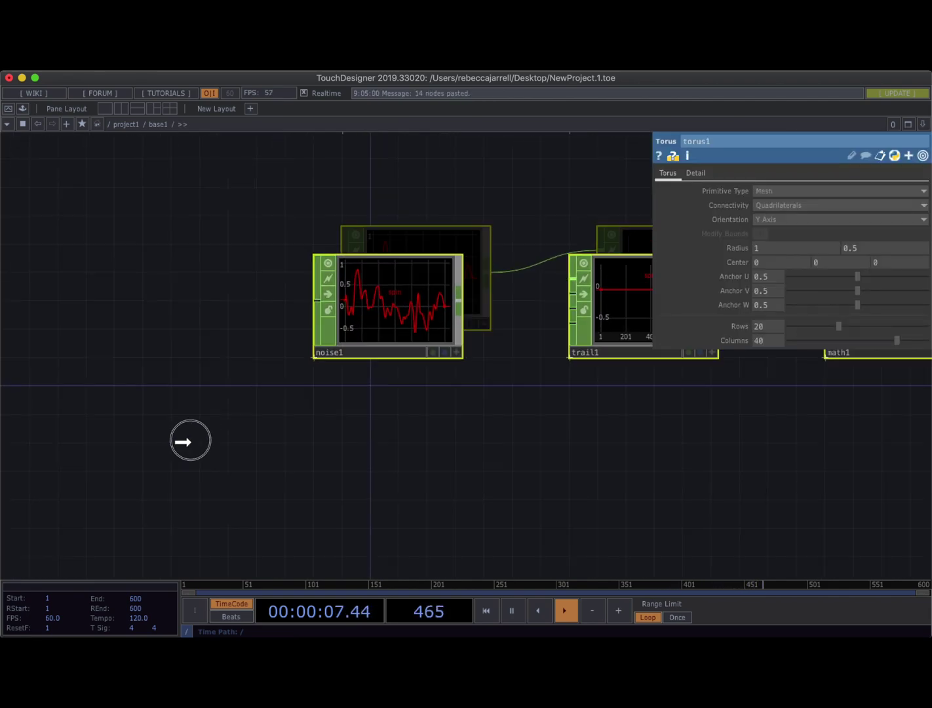
scroll(285, 323, "down", 5)
scroll(299, 297, "down", 4)
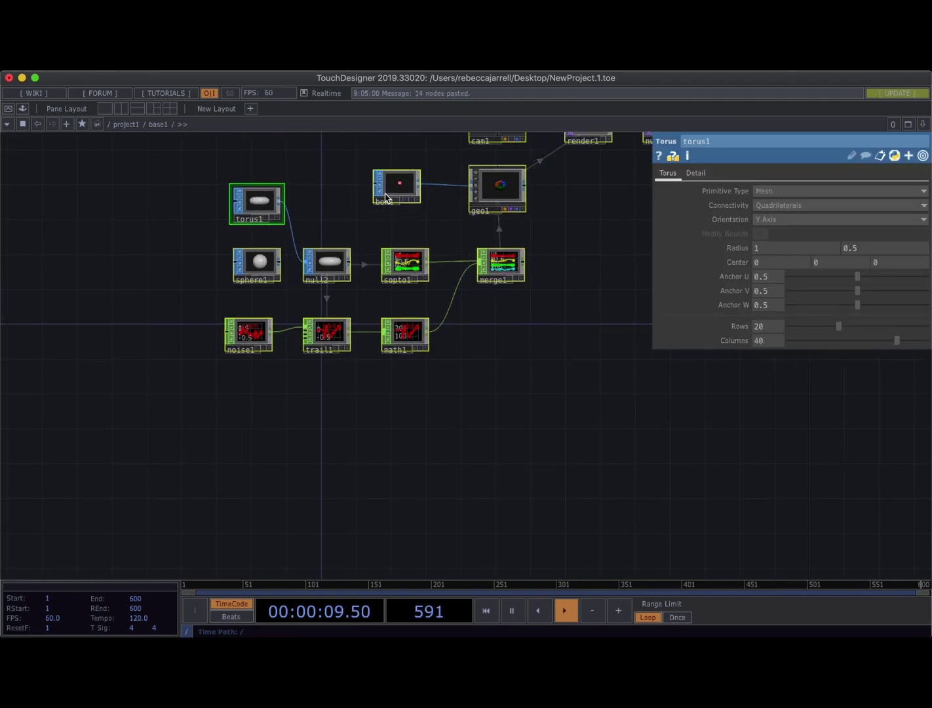
key("ctrl+v")
left_click(244, 305)
Rename the component to instancing1 and paste a duplicate, instancing2
scroll(394, 383, "down", 6)
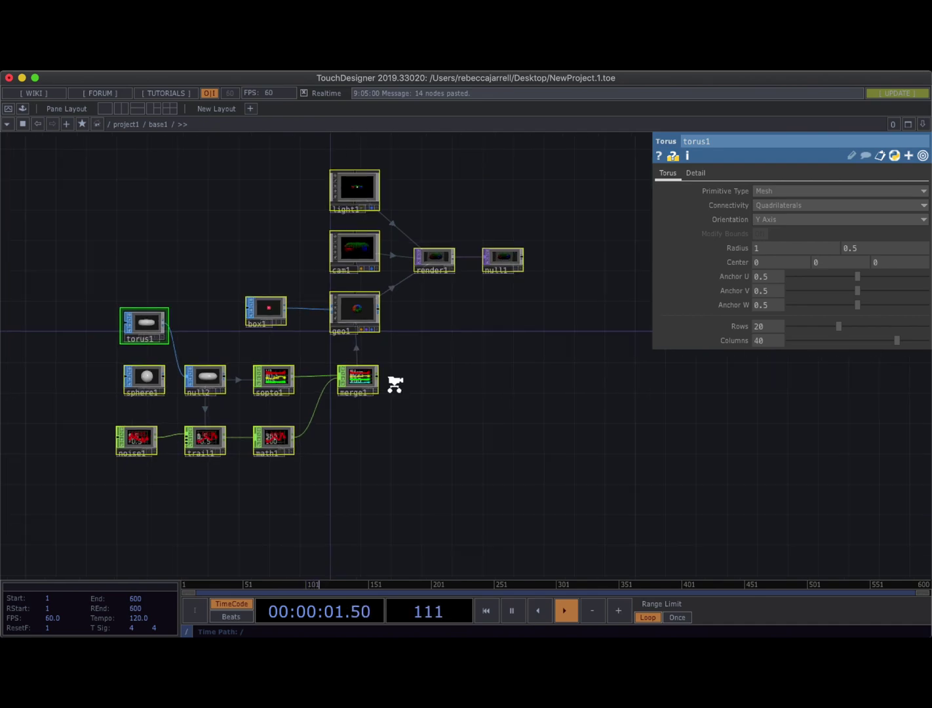
scroll(395, 383, "down", 4)
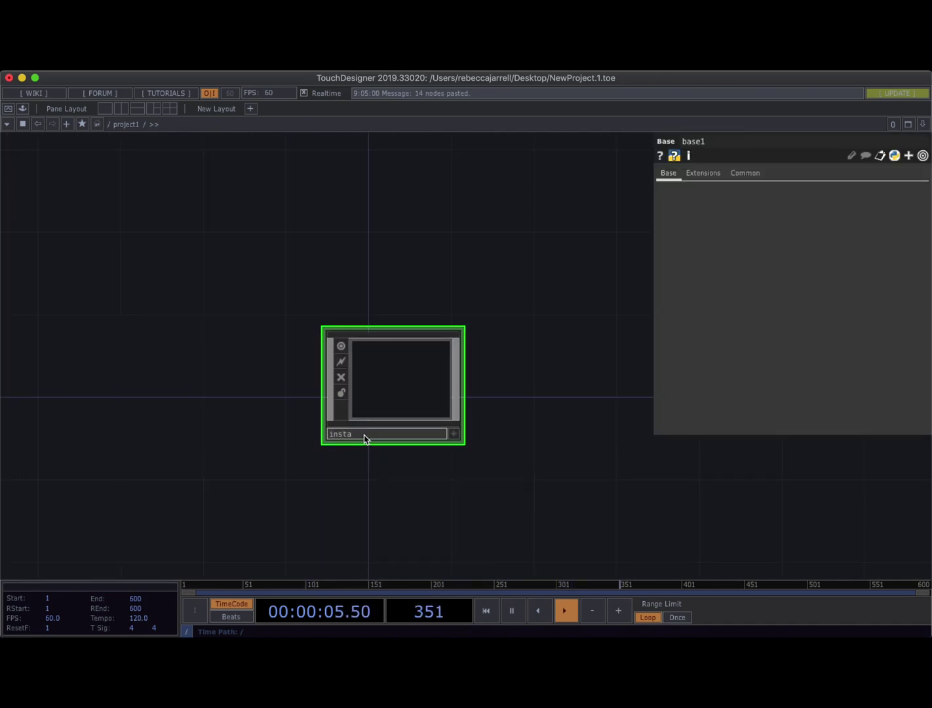
key("Return")
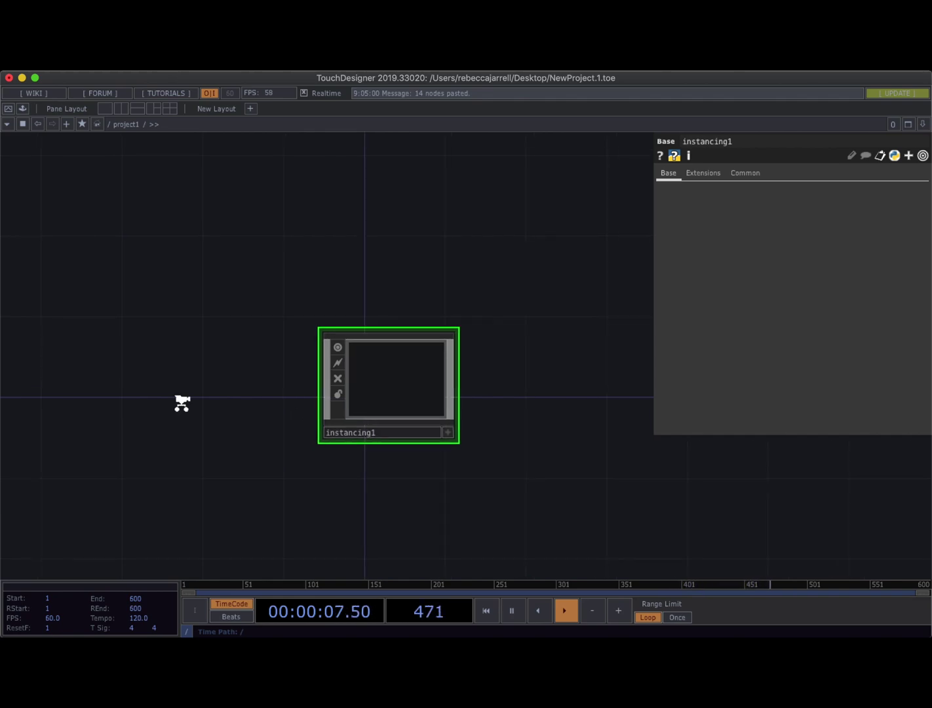
scroll(190, 393, "down", 1)
left_click_drag(204, 375, 159, 268)
key("ctrl+v")
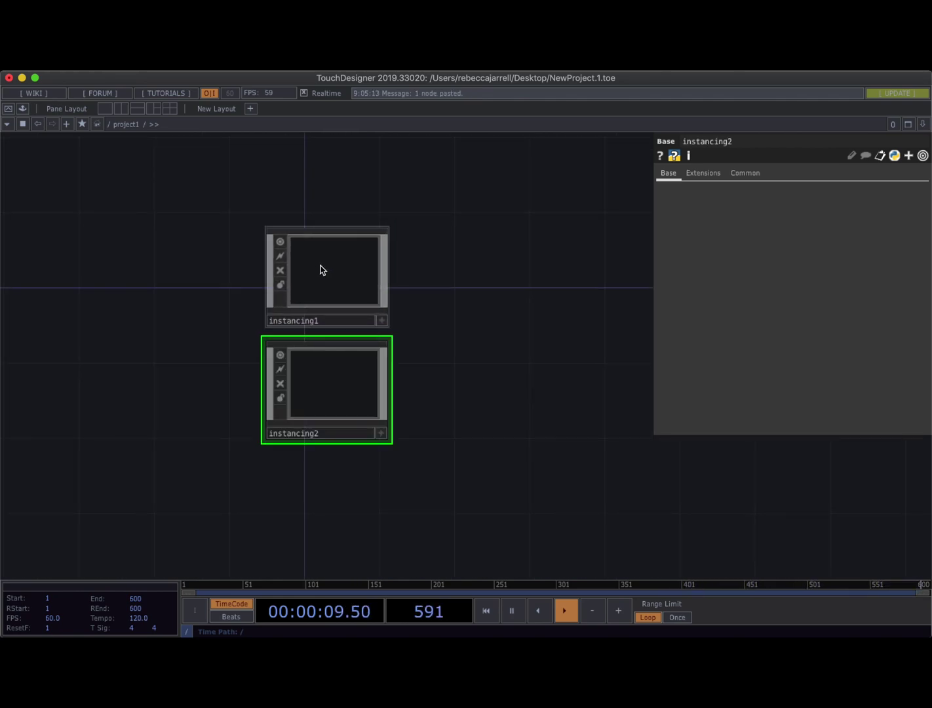
double_click(326, 387)
key("p")
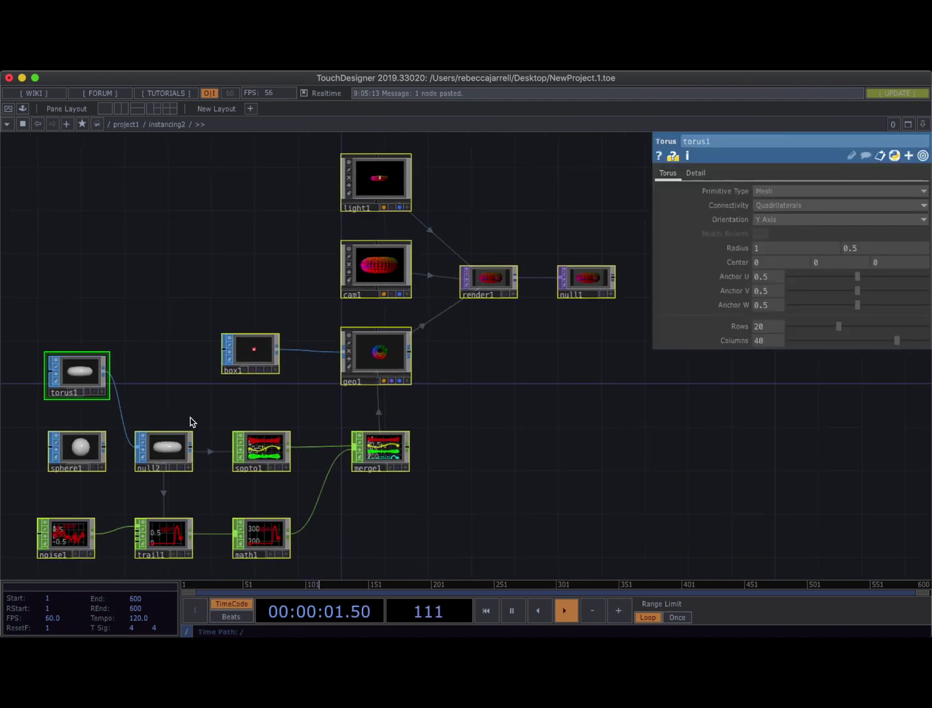
left_click_drag(196, 271, 252, 223)
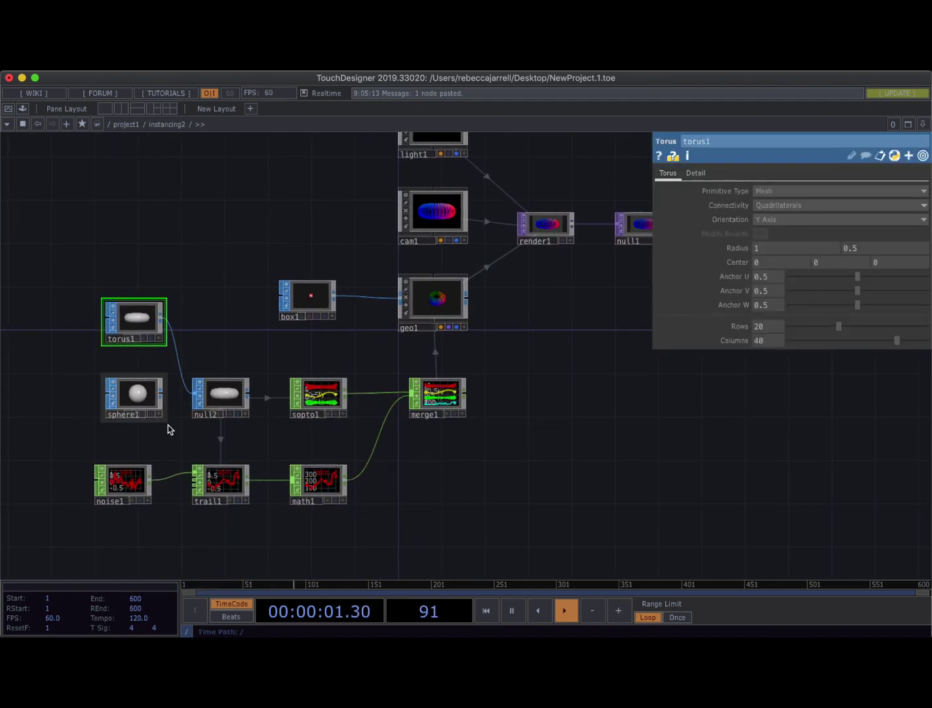
scroll(347, 381, "up", 5)
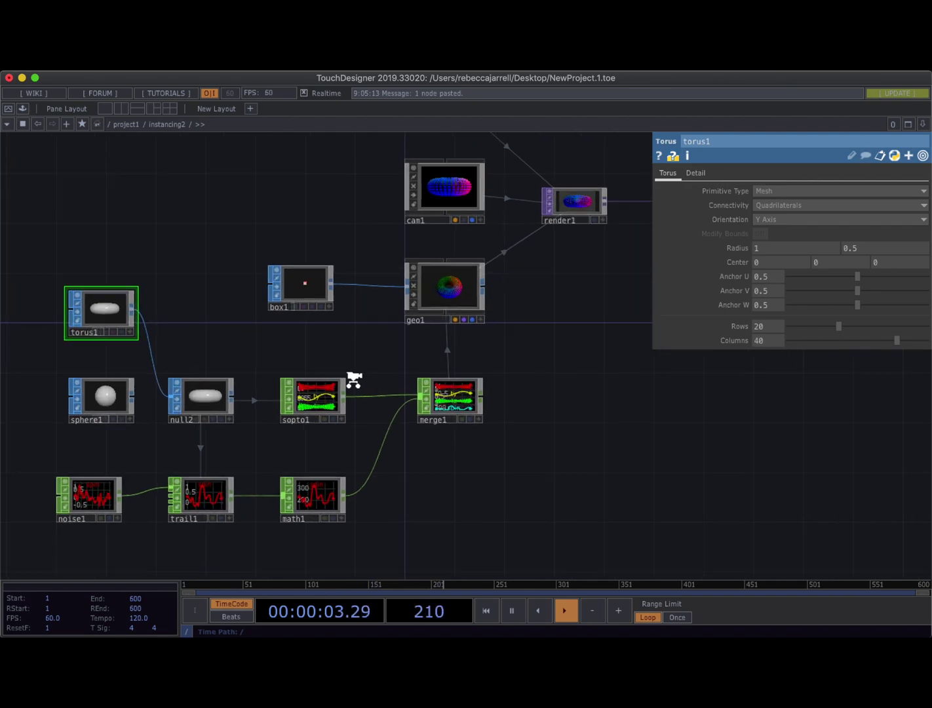
scroll(237, 434, "down", 2)
scroll(237, 434, "down", 3)
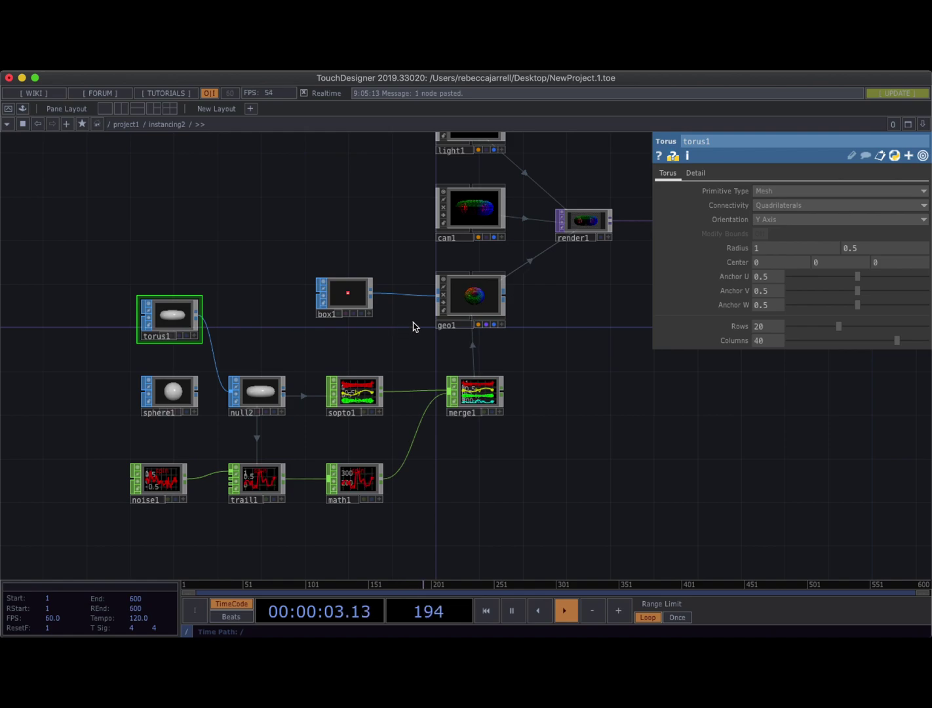
left_click(470, 303)
left_click(690, 174)
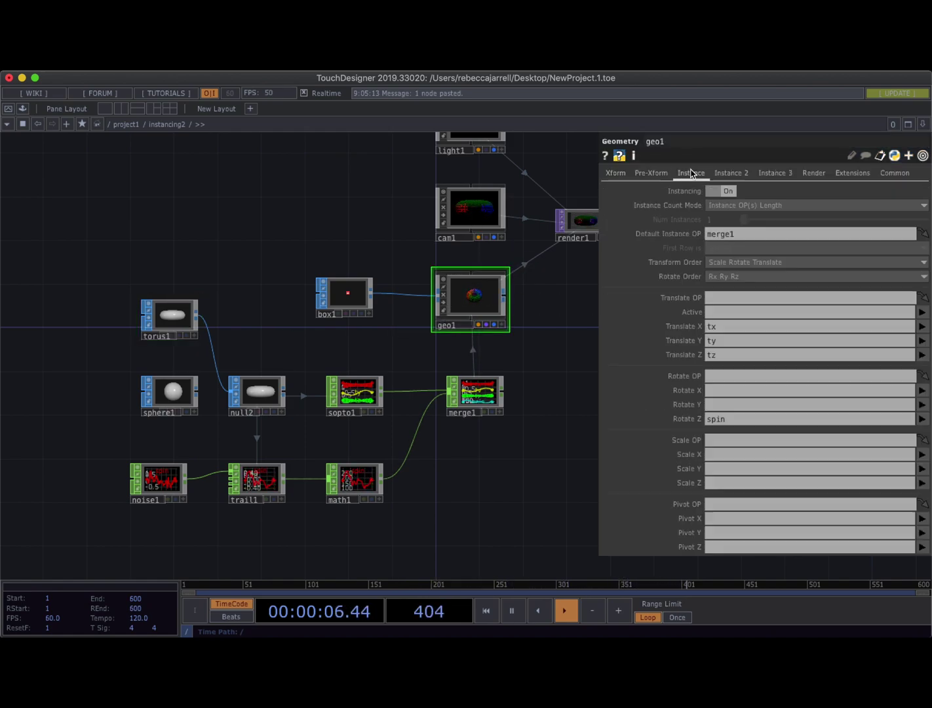
left_click(728, 173)
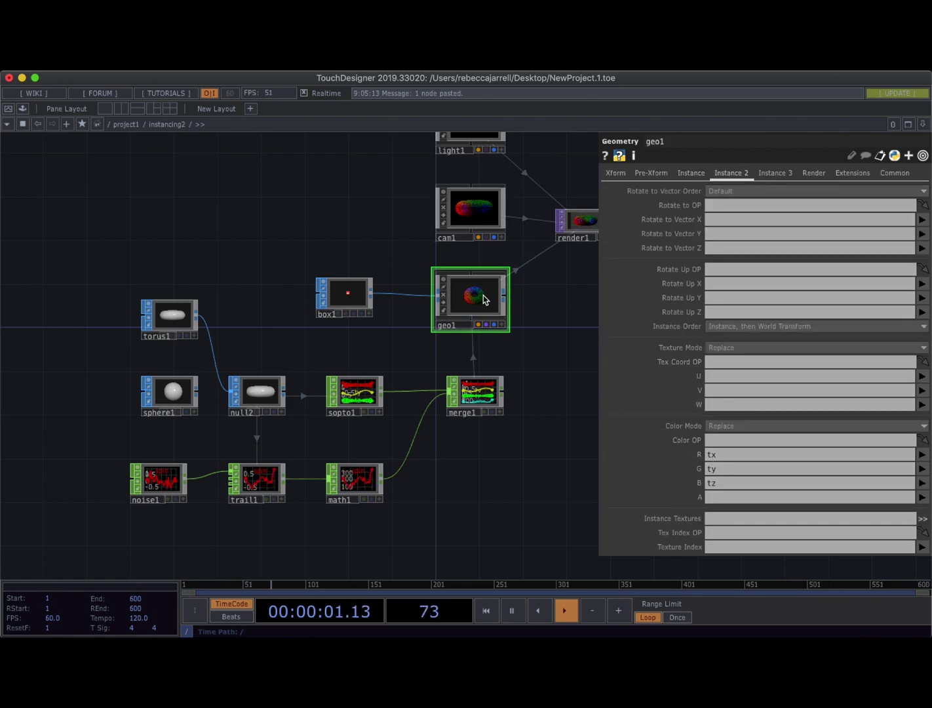
scroll(484, 300, "up", 5)
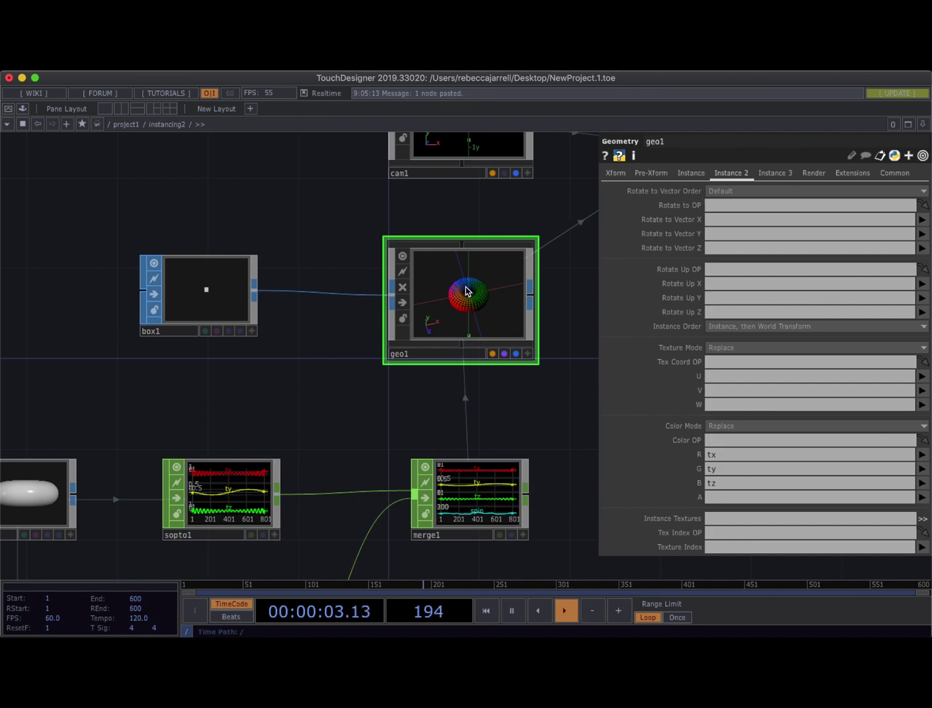
scroll(268, 413, "down", 3)
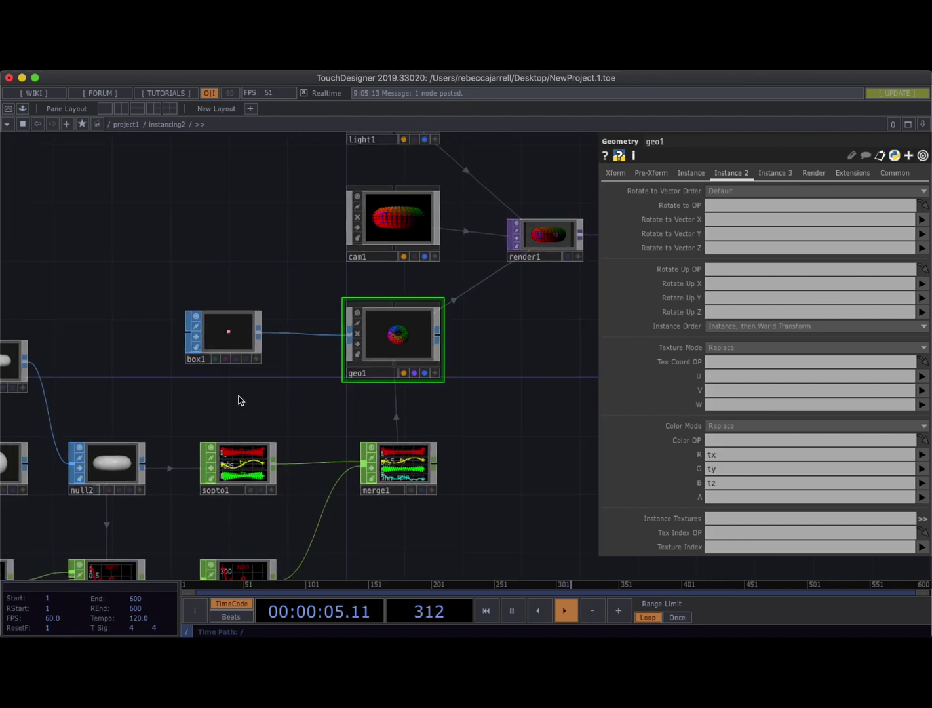
left_click_drag(285, 369, 365, 316)
scroll(345, 353, "down", 3)
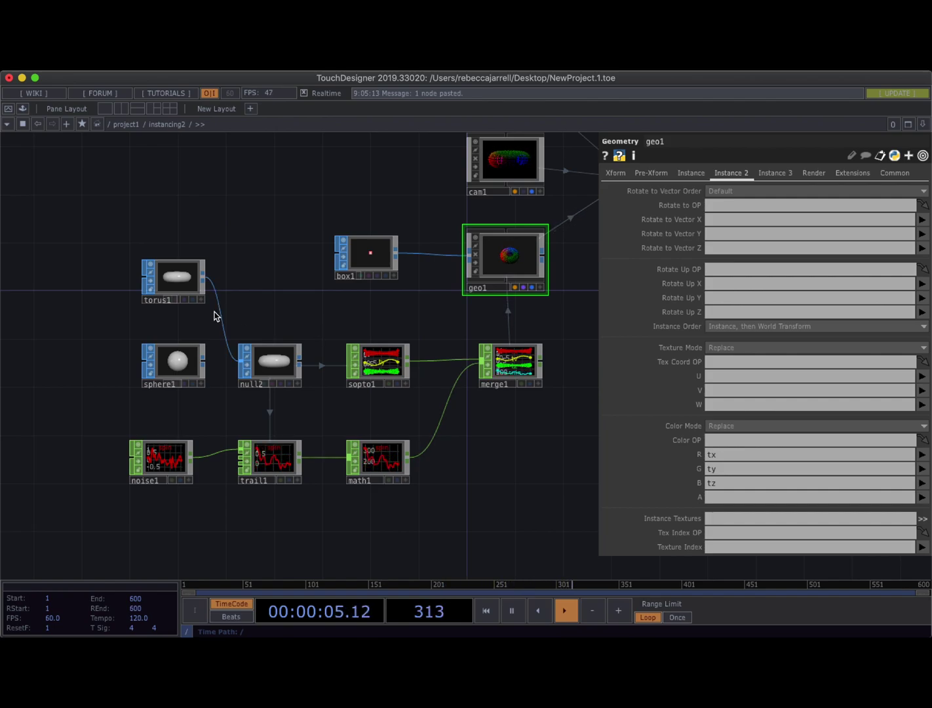
Delete the torus1 and sphere1 nodes
left_click(180, 277)
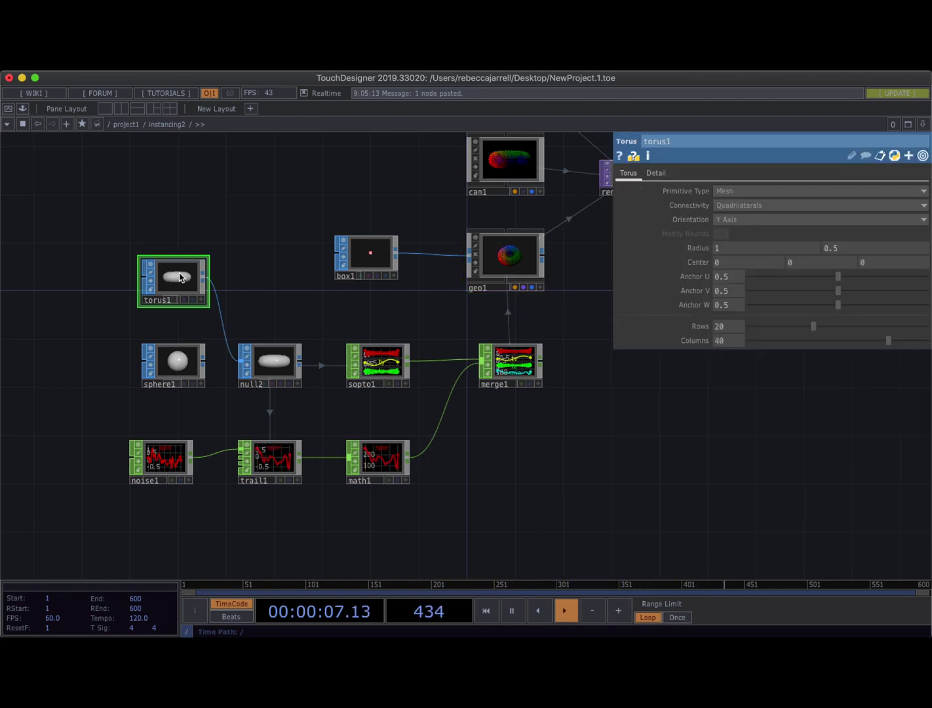
key("Delete")
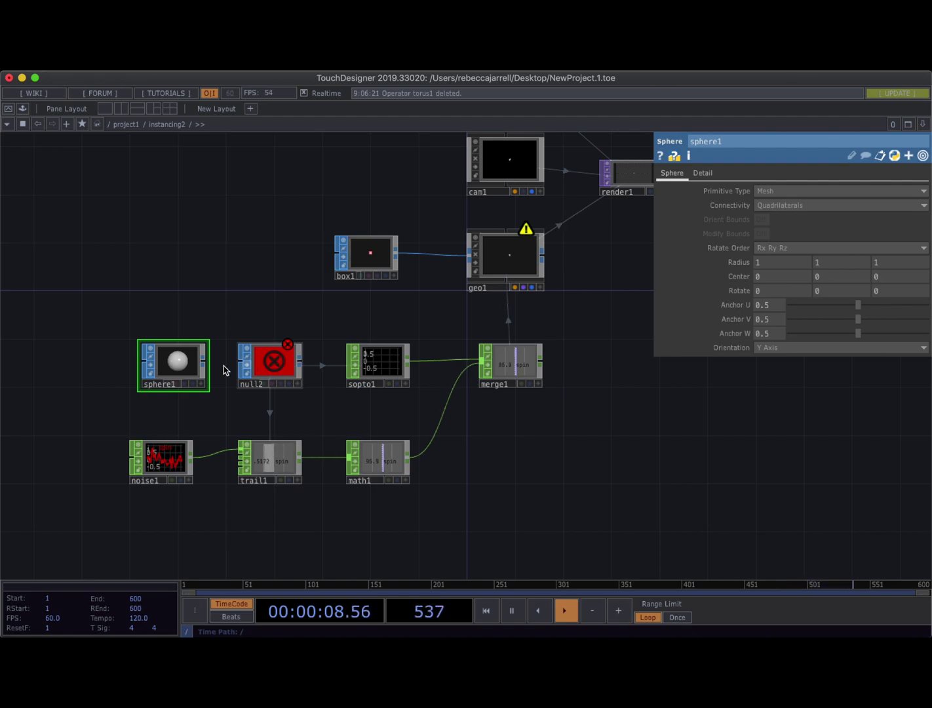
key("Delete")
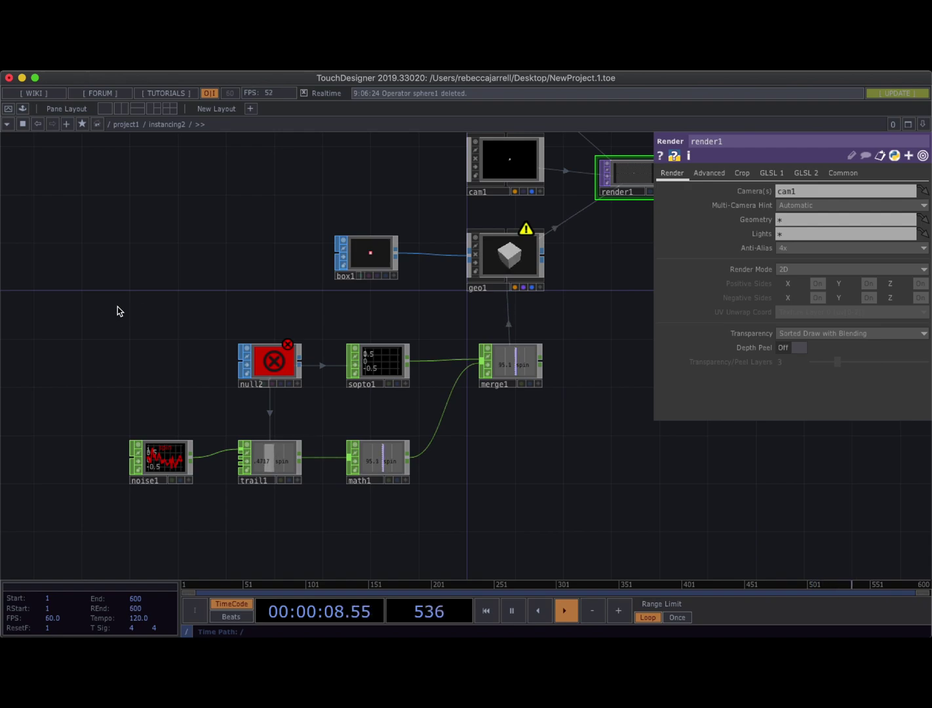
Add a Grid SOP, grid1, left of null2 and wire it into null2
key("Tab")
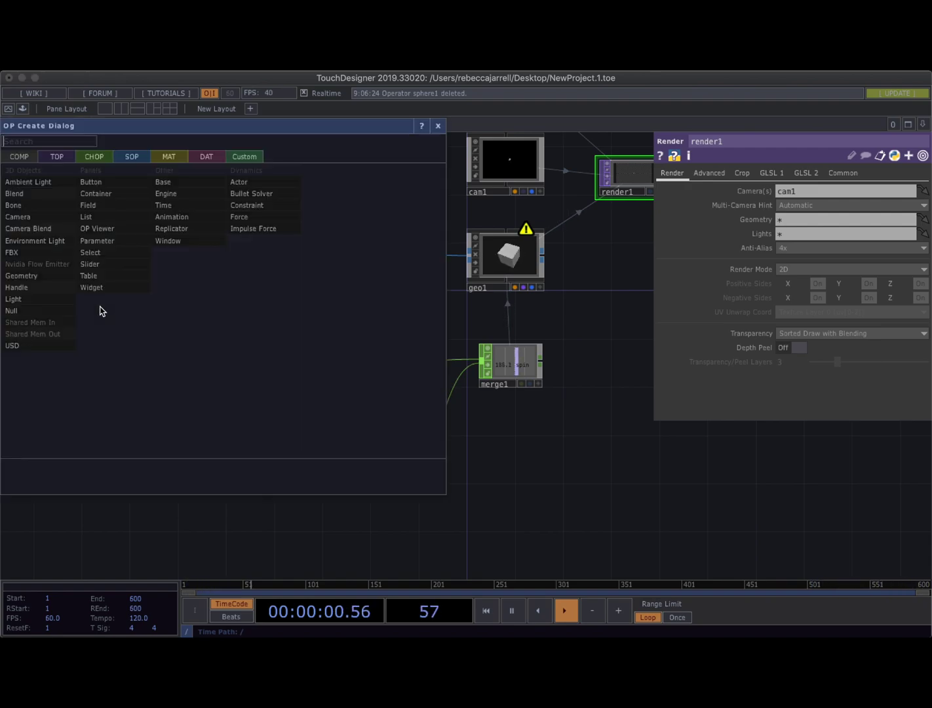
type("gr")
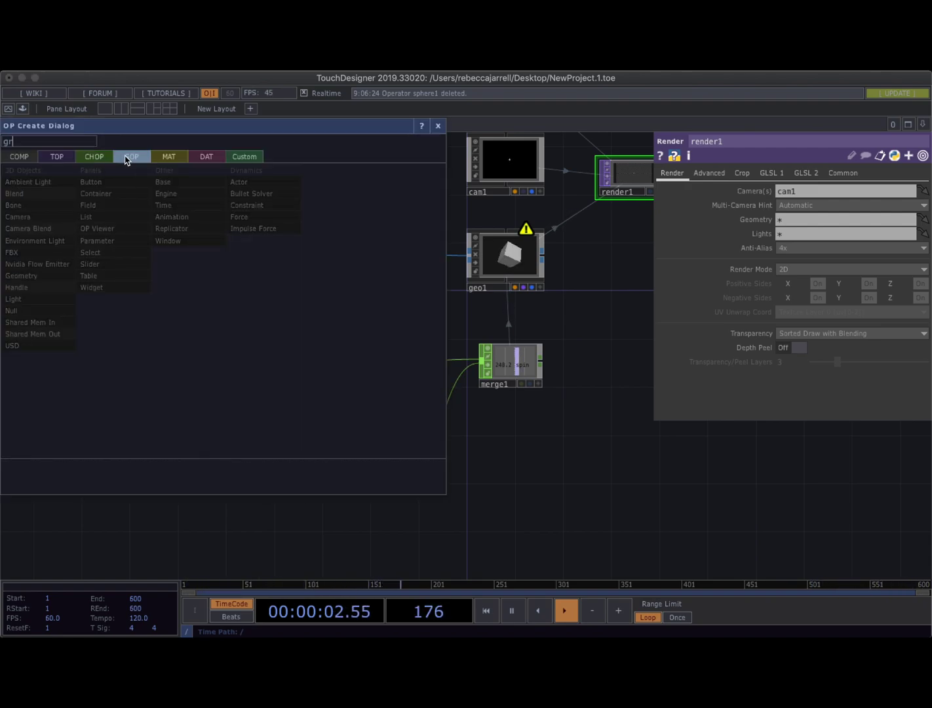
left_click(129, 156)
left_click(92, 325)
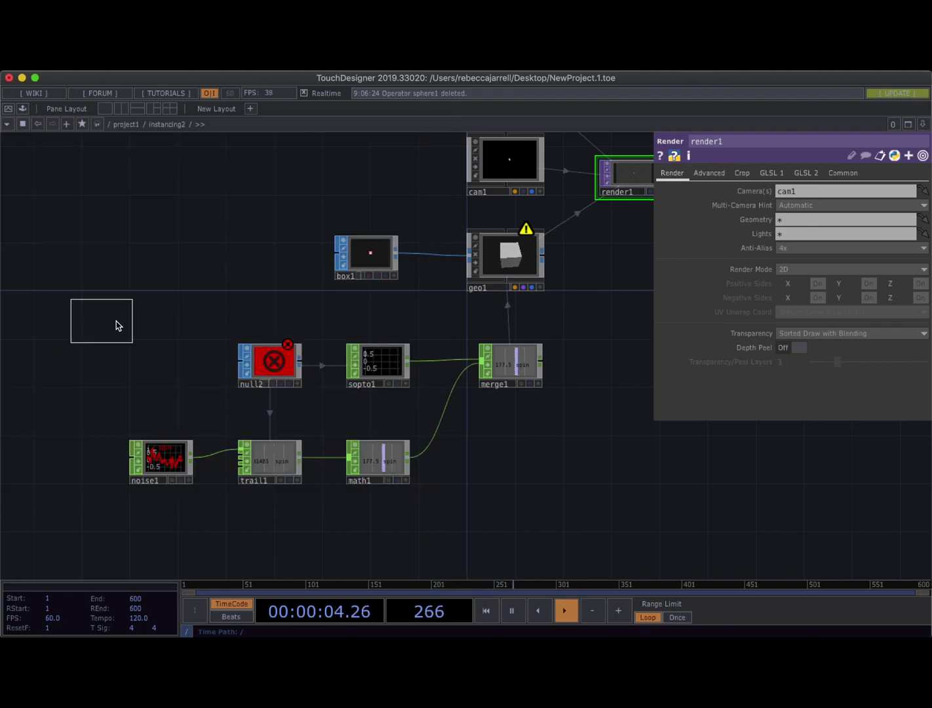
left_click(157, 366)
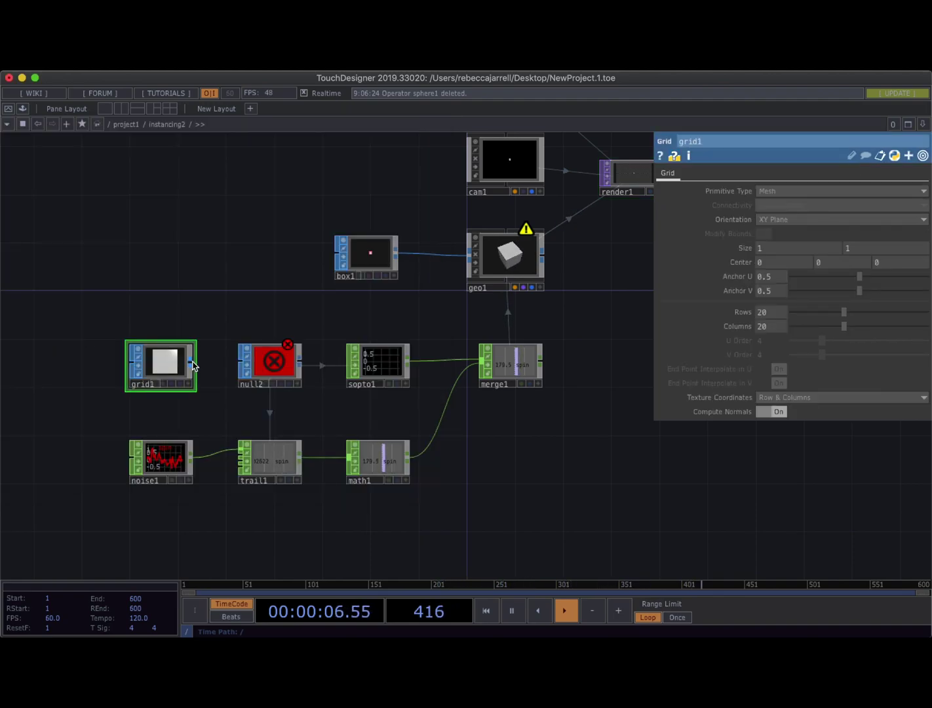
left_click_drag(191, 365, 257, 365)
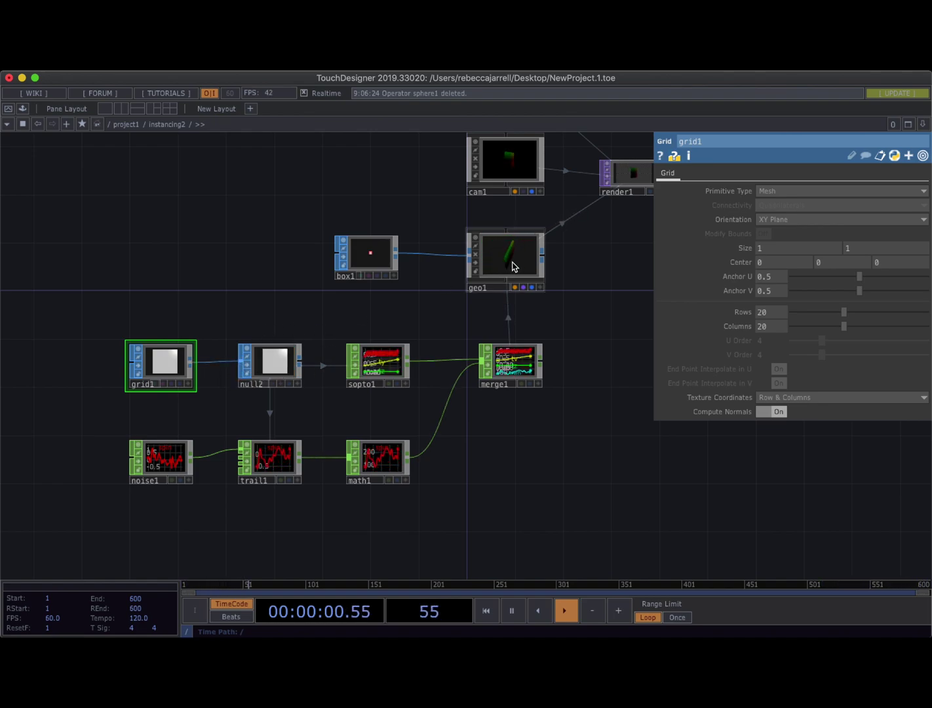
Orbit geo1's interactive preview to face the red-green square of instances
left_click_drag(349, 325, 252, 331)
scroll(420, 290, "up", 5)
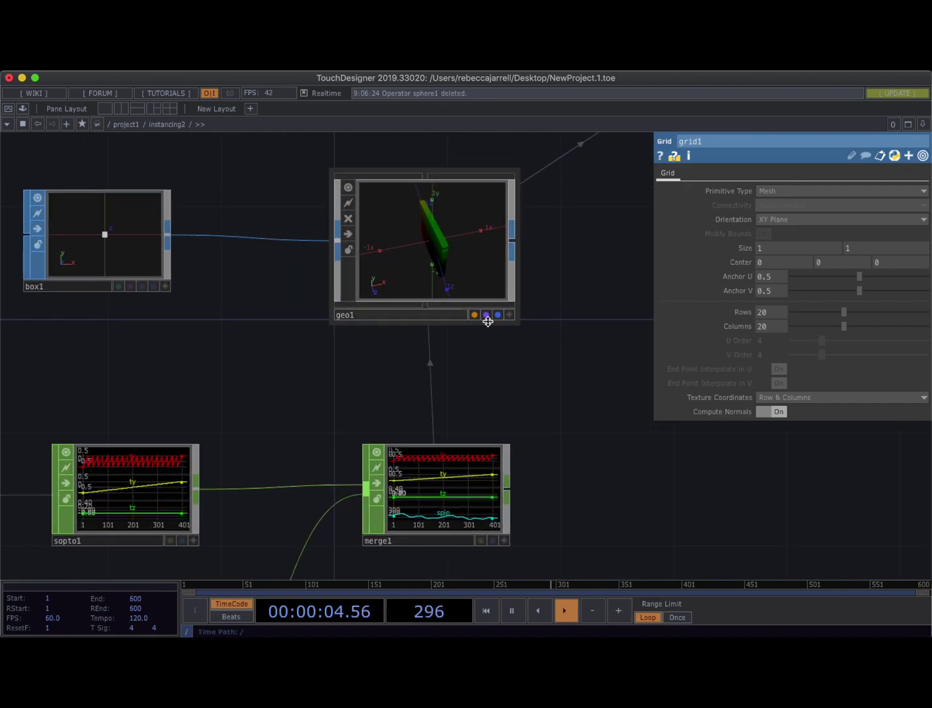
left_click(510, 316)
left_click_drag(457, 240, 489, 222)
Expand geo1's Rotate and return ry to the absTime.seconds*10 expression
left_click(510, 316)
left_click(466, 260)
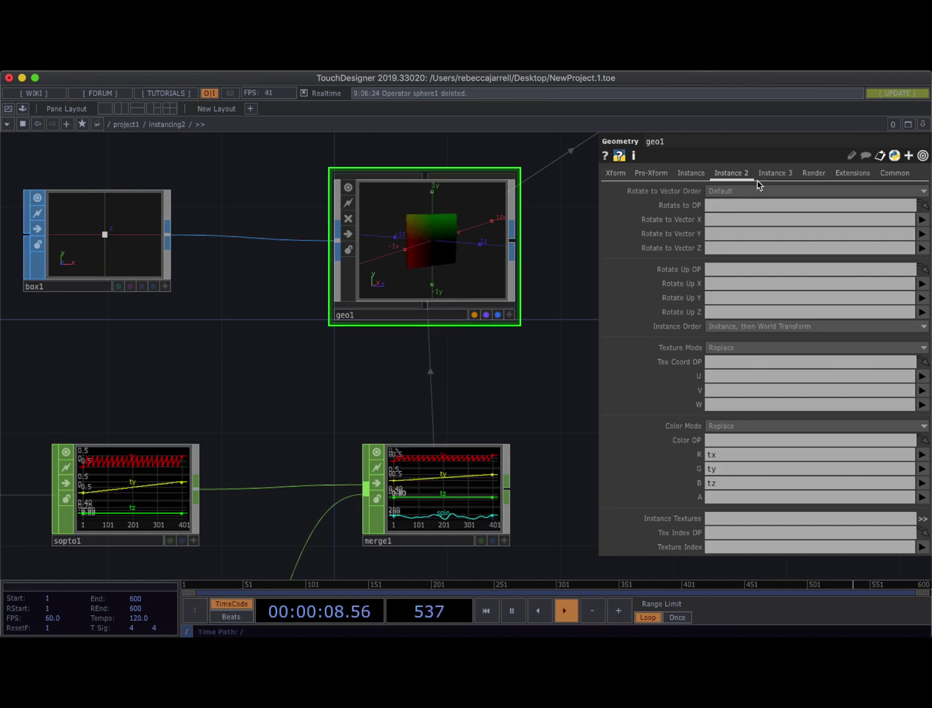
left_click(616, 173)
left_click(691, 232)
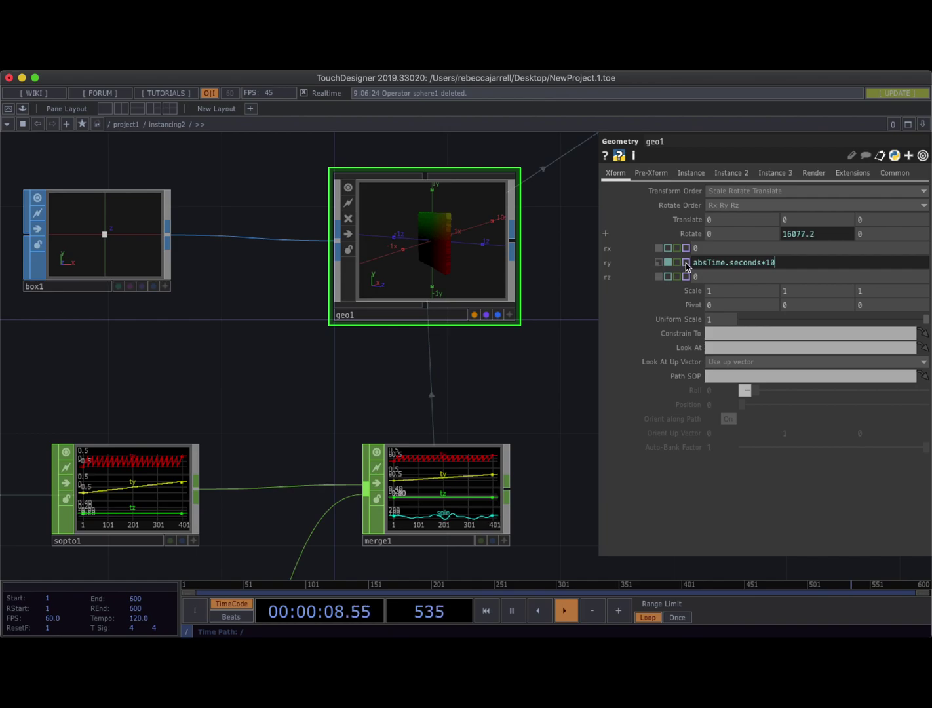
left_click(660, 265)
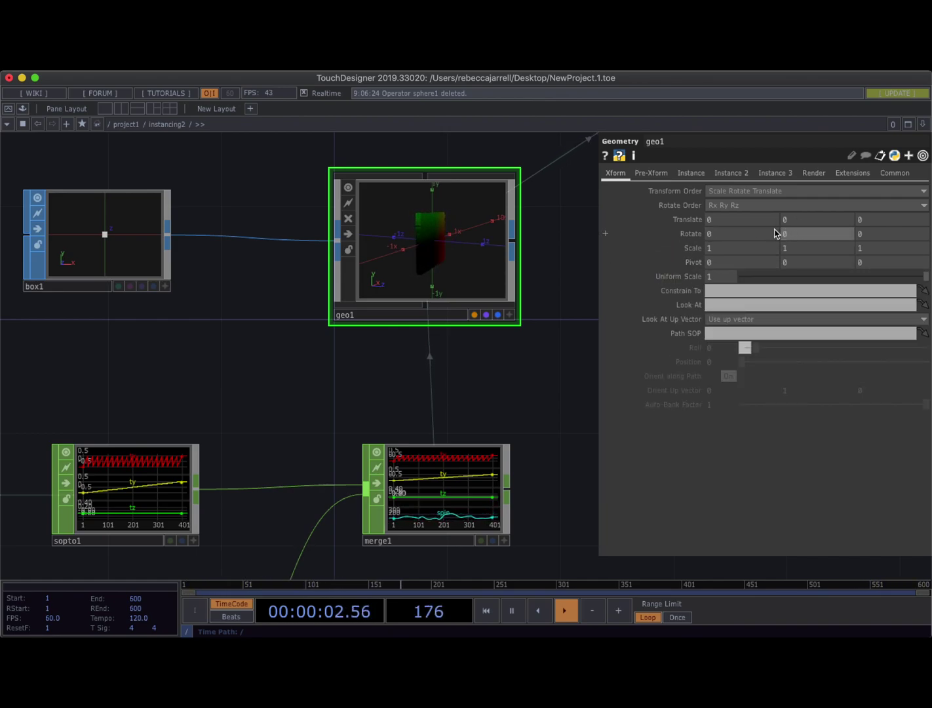
left_click(665, 234)
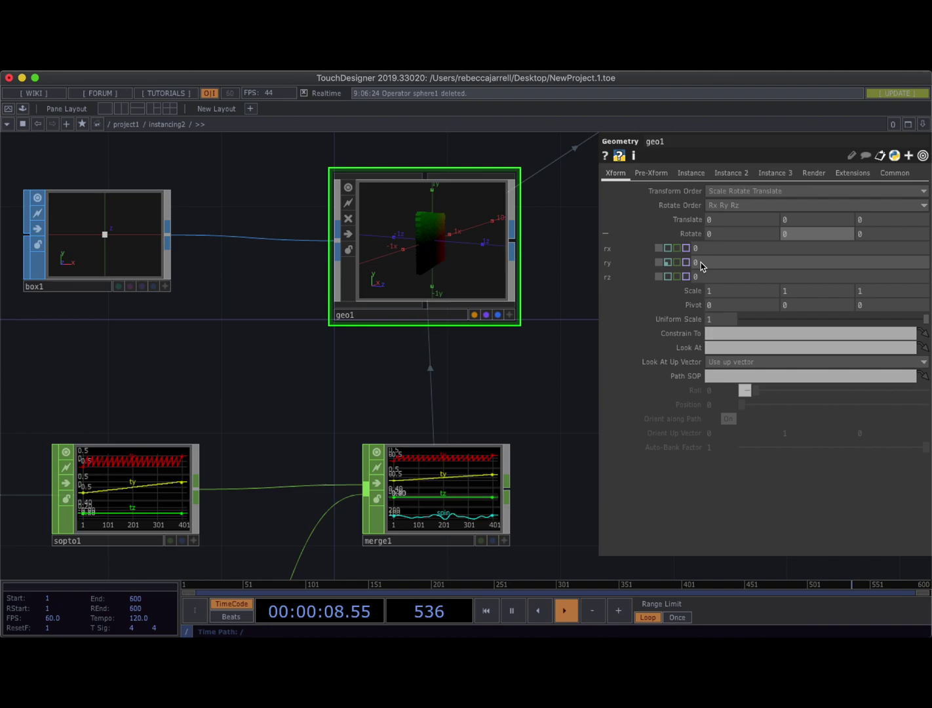
left_click(668, 263)
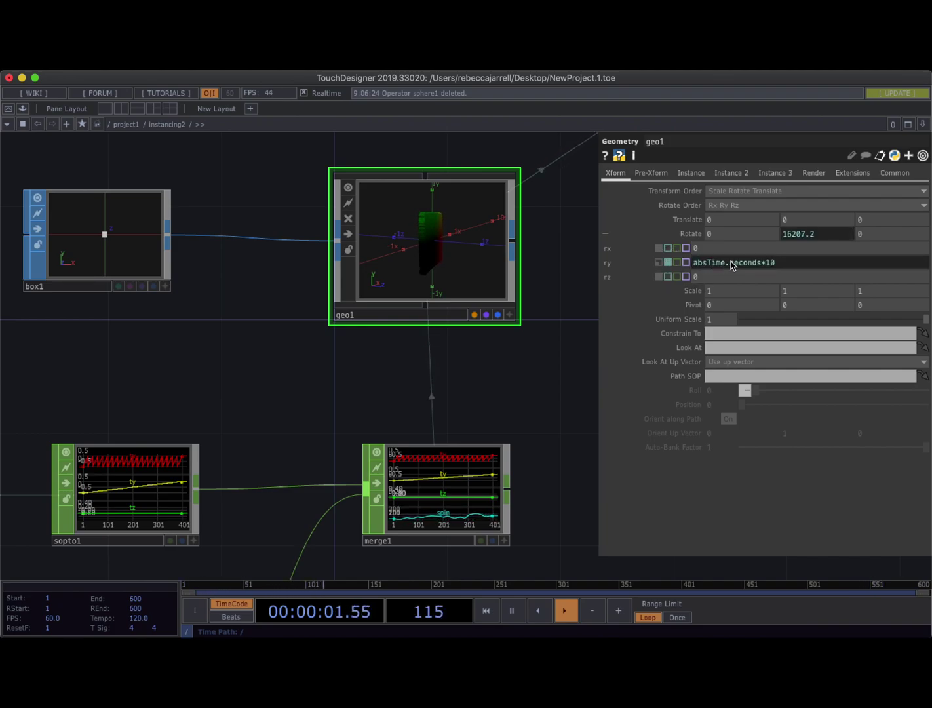
Set geo1's ry to constant 0 and move grid1 and null2 further left
left_click(659, 263)
scroll(488, 367, "down", 3)
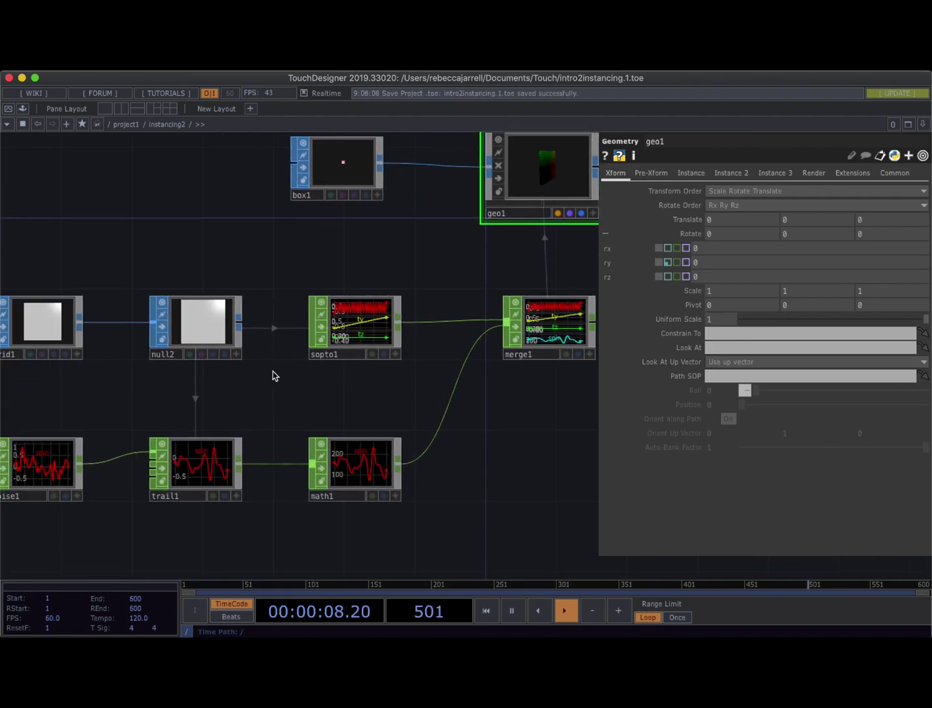
left_click_drag(282, 382, 358, 362)
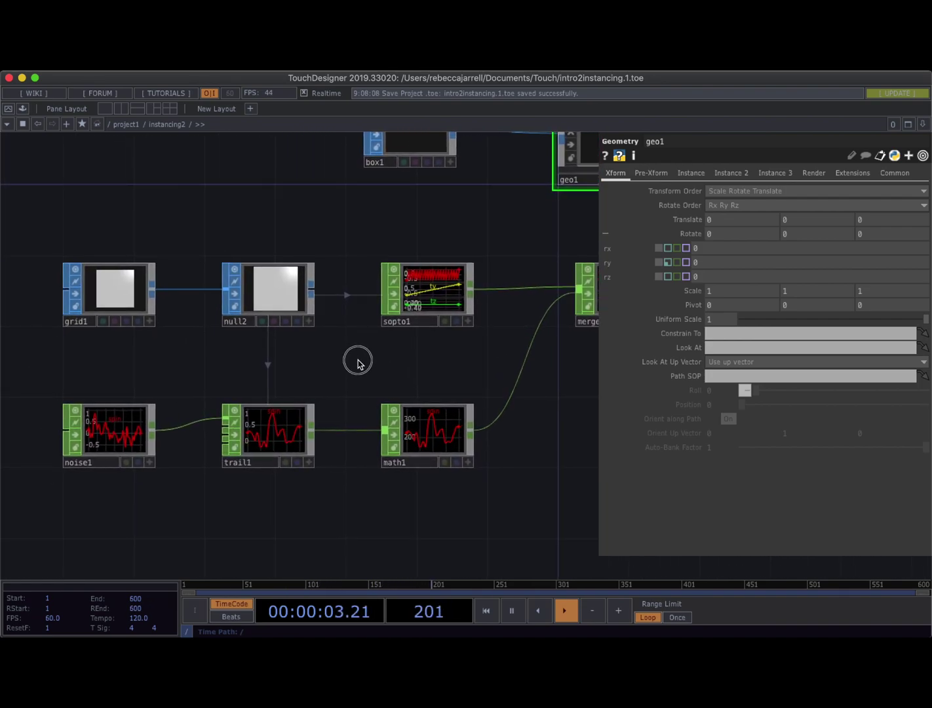
left_click_drag(112, 291, 61, 290)
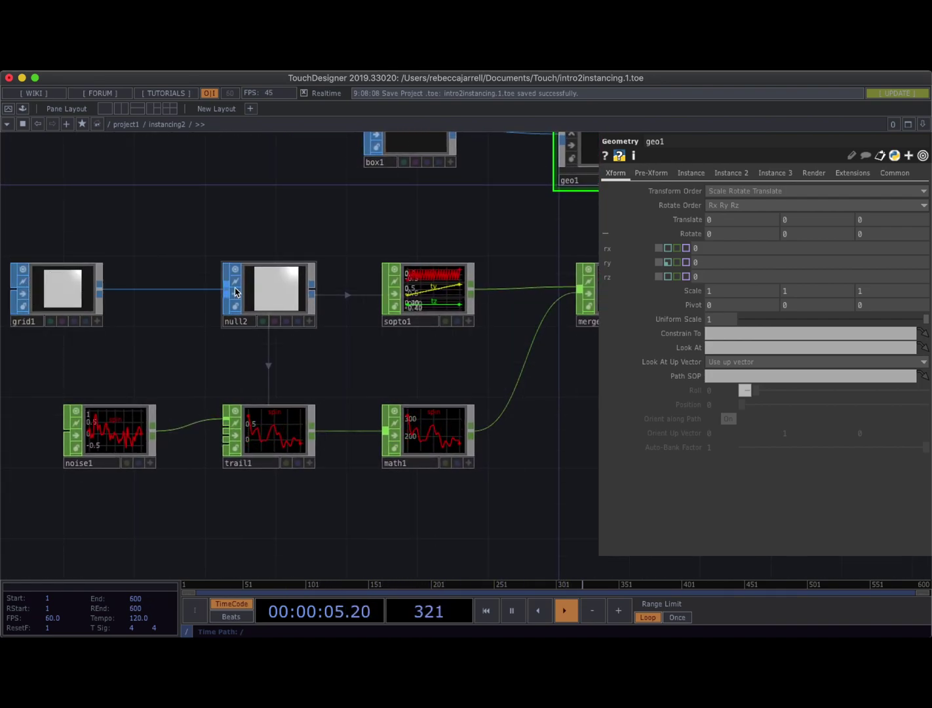
left_click_drag(274, 293, 221, 292)
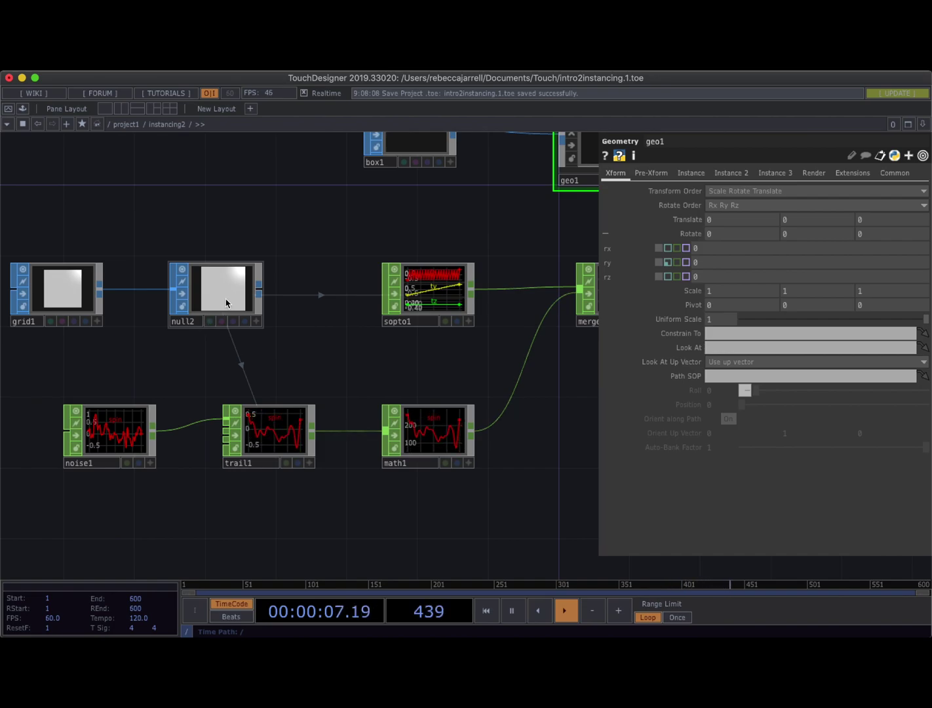
Rotate the grid geometry in null2's interactive 3D preview
scroll(233, 298, "up", 2)
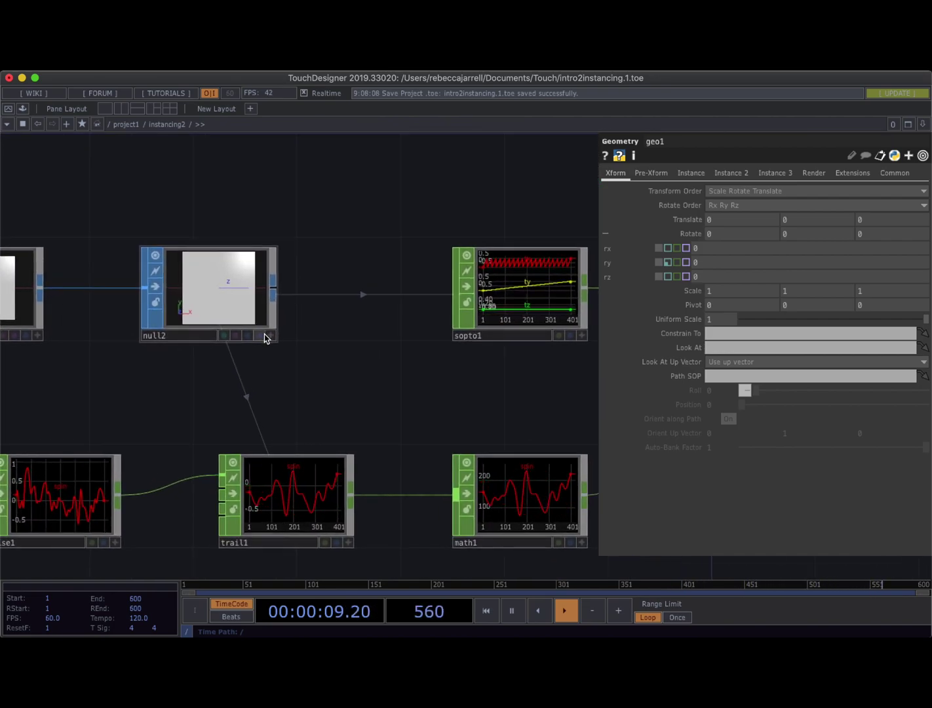
left_click(266, 333)
left_click_drag(237, 299, 226, 275)
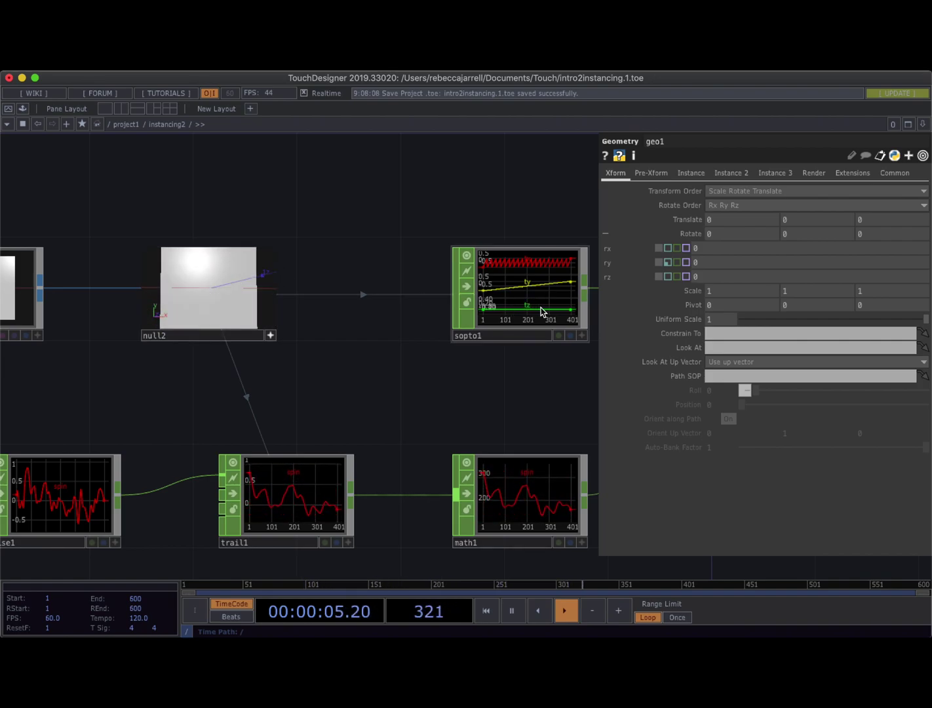
Line noise1 up with trail1 and move sopto1 left beside null2
scroll(502, 379, "right", 3)
scroll(464, 333, "up", 5)
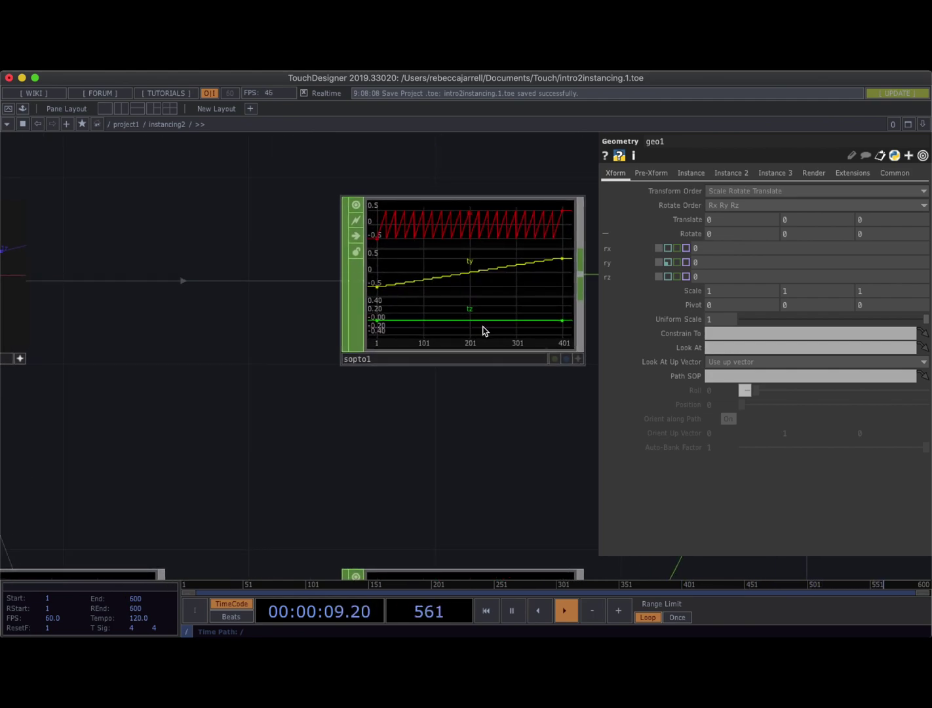
scroll(482, 332, "down", 8)
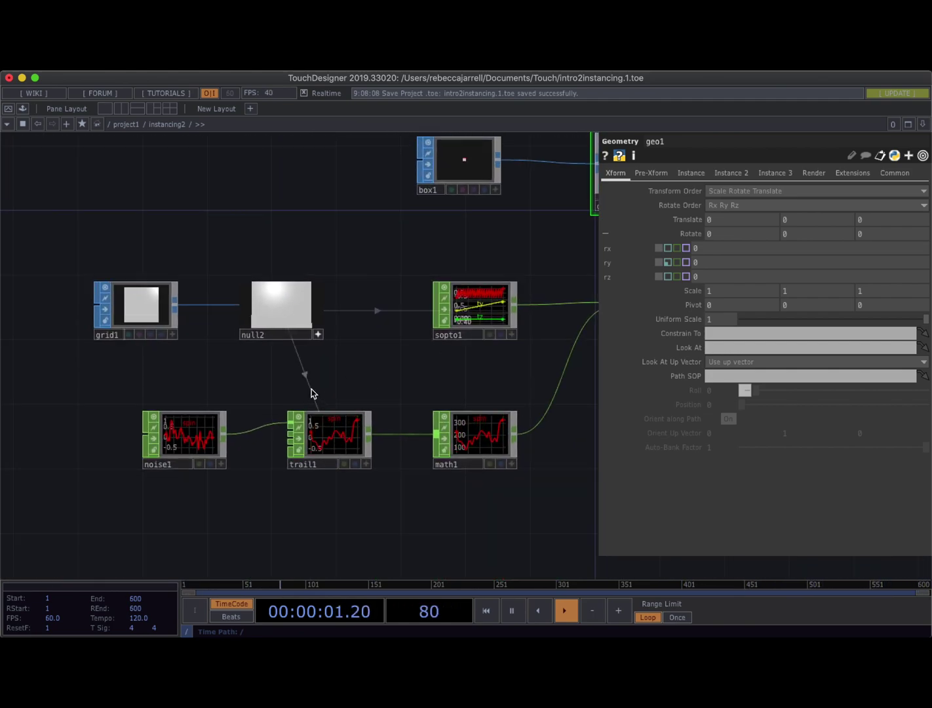
left_click_drag(192, 462, 96, 462)
left_click_drag(318, 437, 254, 432)
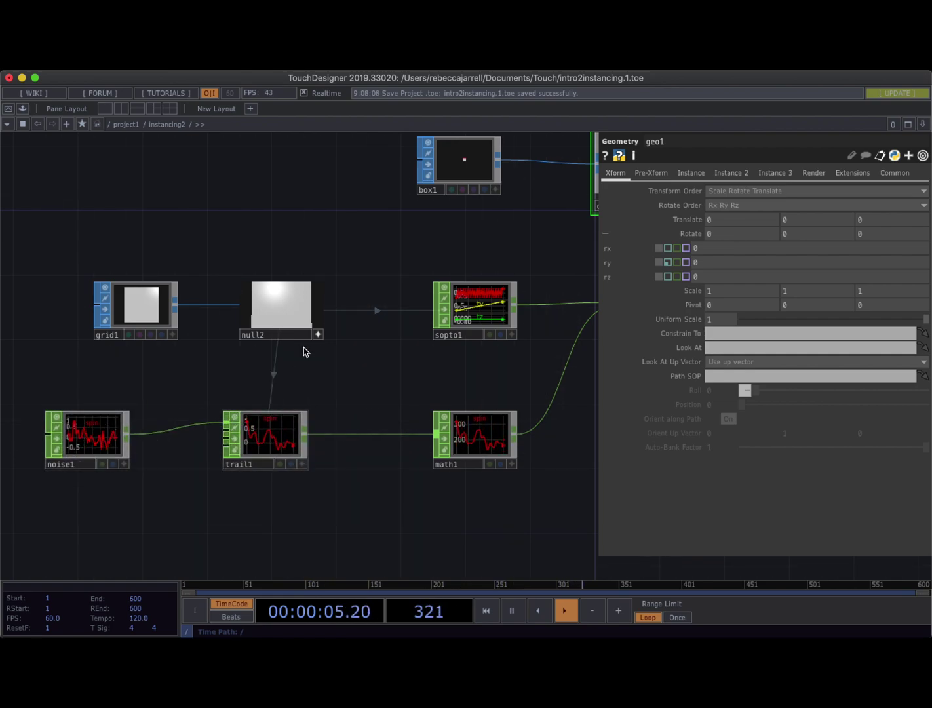
left_click(318, 335)
scroll(387, 381, "right", 3)
left_click(368, 316)
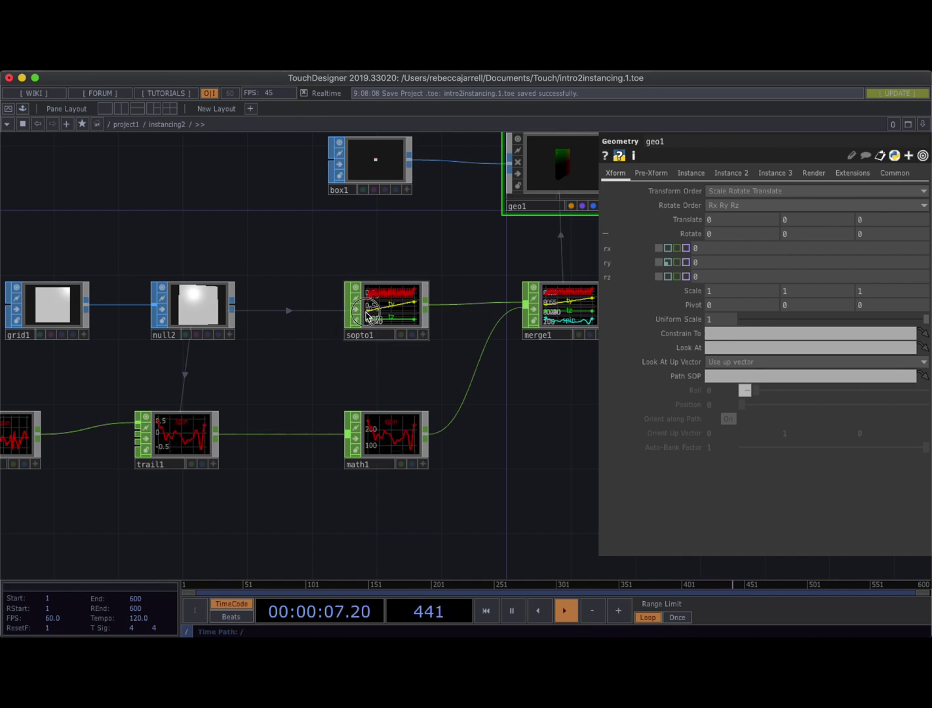
left_click_drag(365, 316, 318, 312)
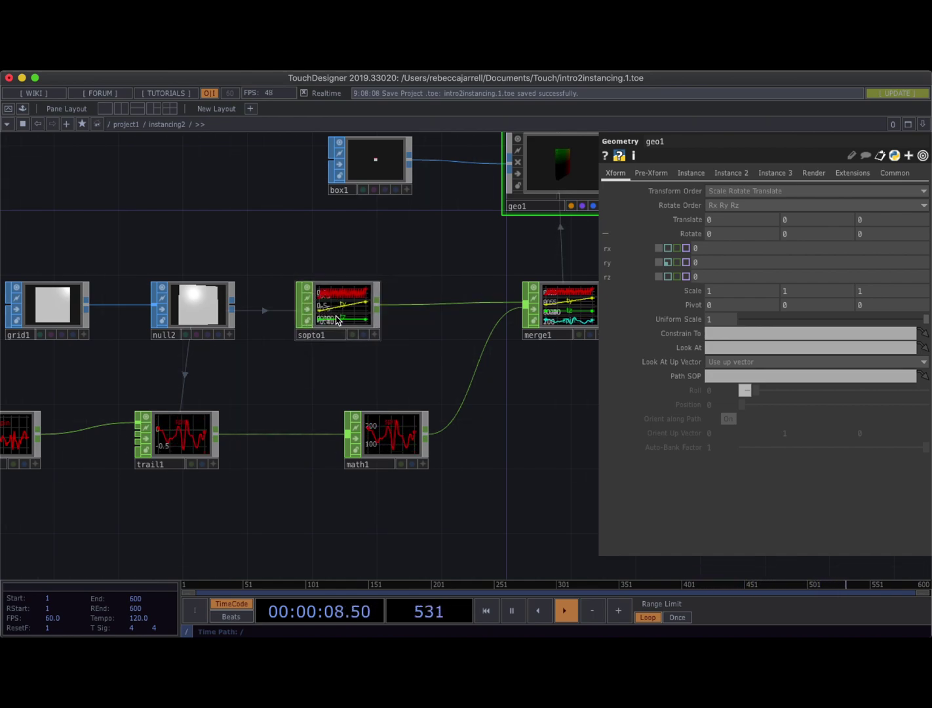
Insert a Select CHOP, select1, on the sopto1-to-merge1 wire
right_click(423, 304)
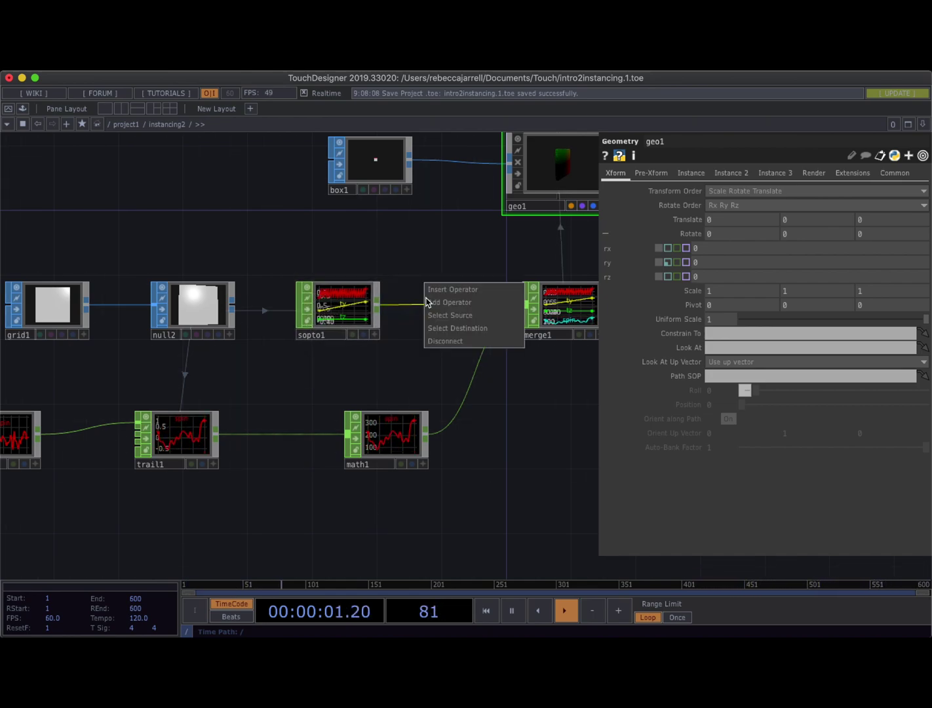
left_click(433, 293)
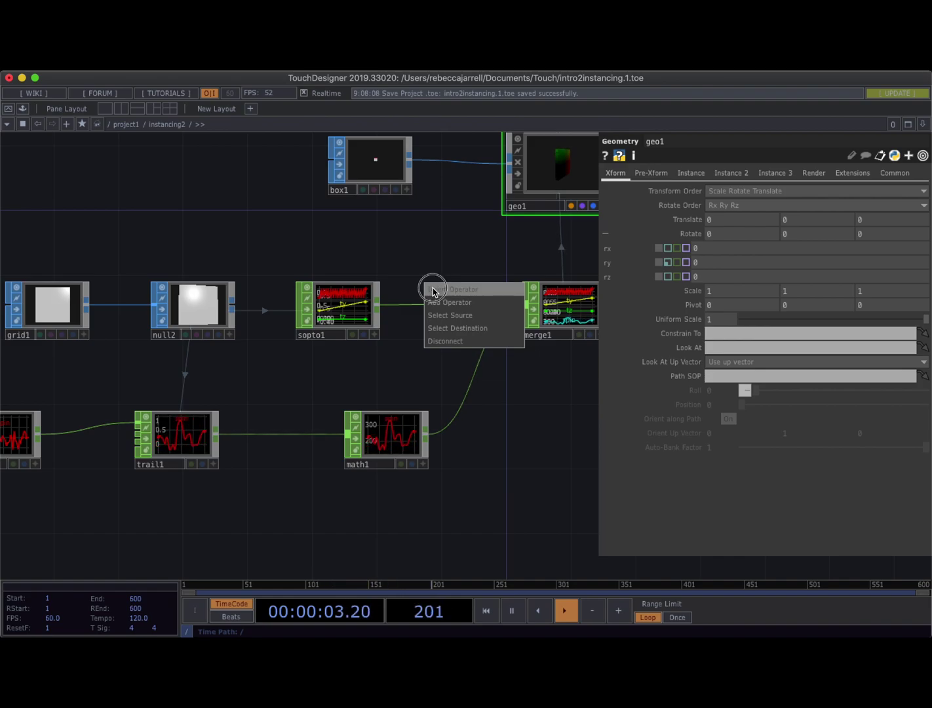
type("se")
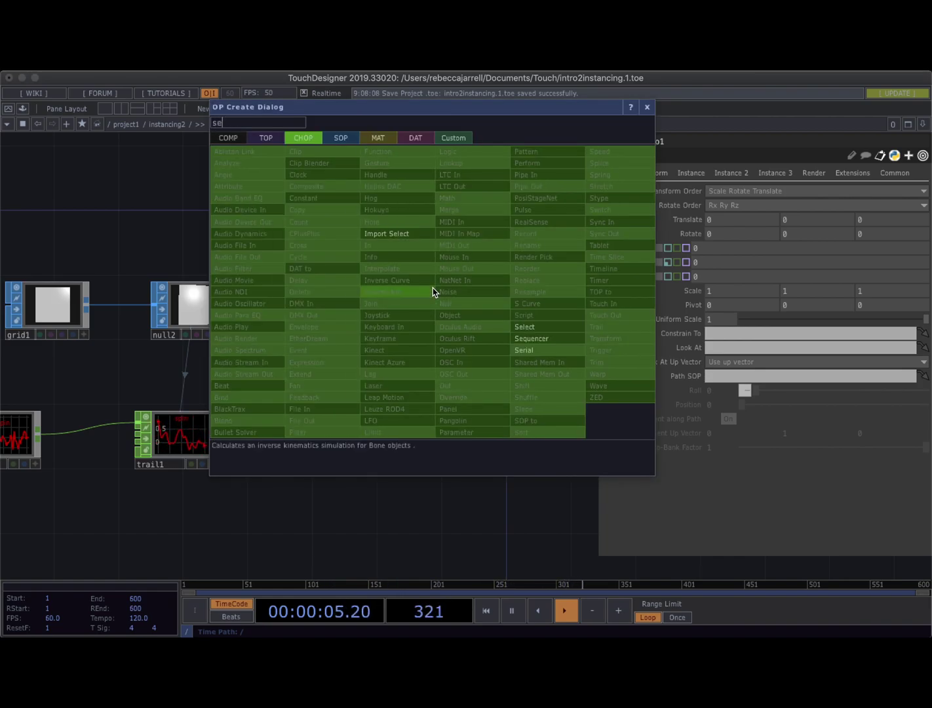
left_click(530, 326)
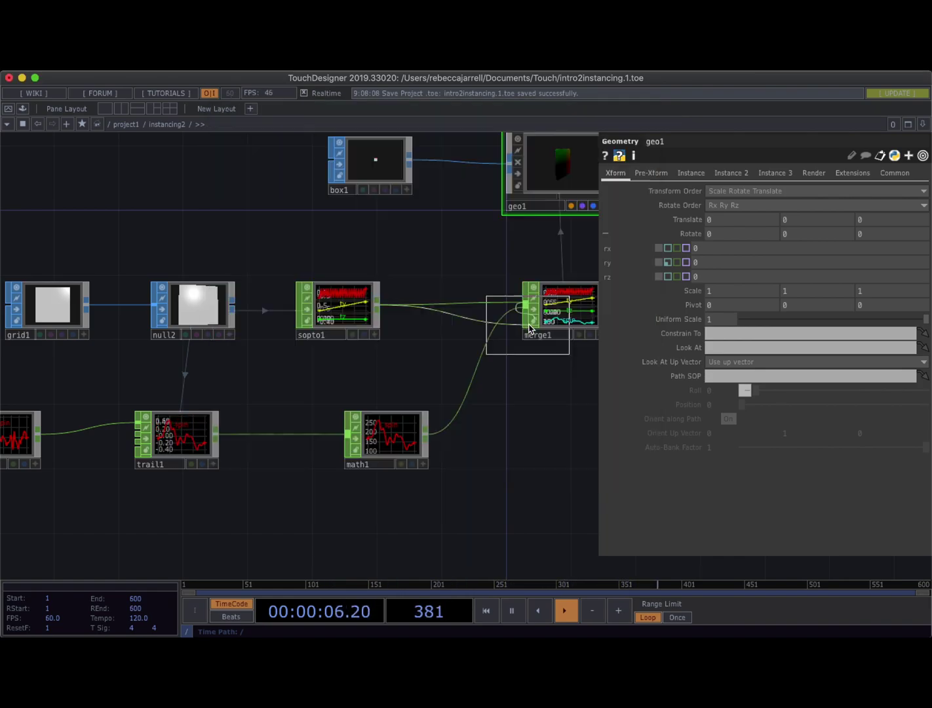
left_click(457, 314)
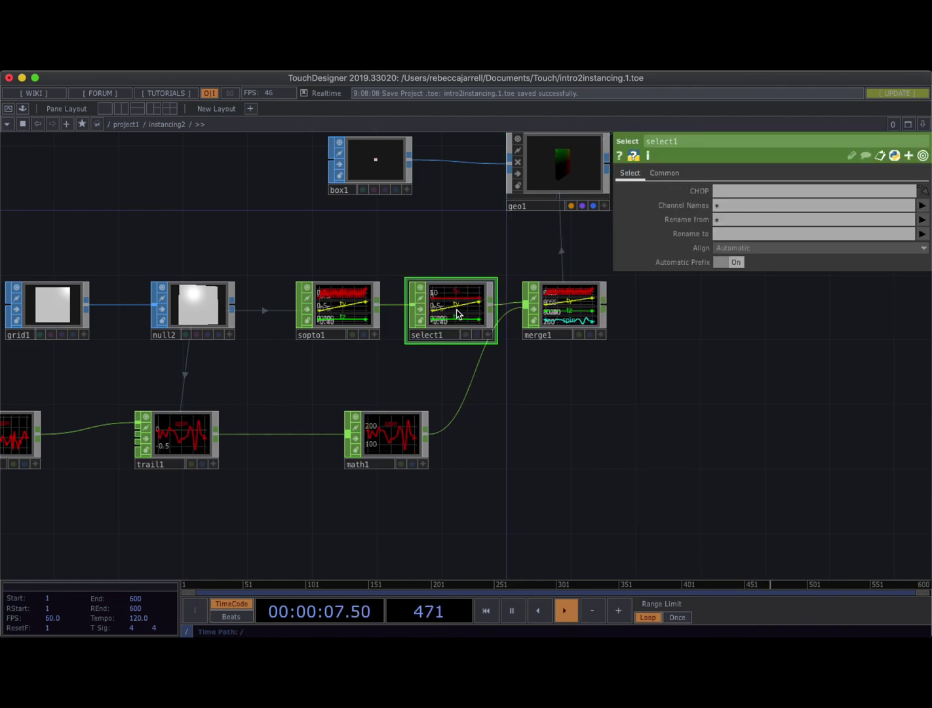
Set select1's Channel Names to tx ty
left_click(921, 209)
left_click(923, 207)
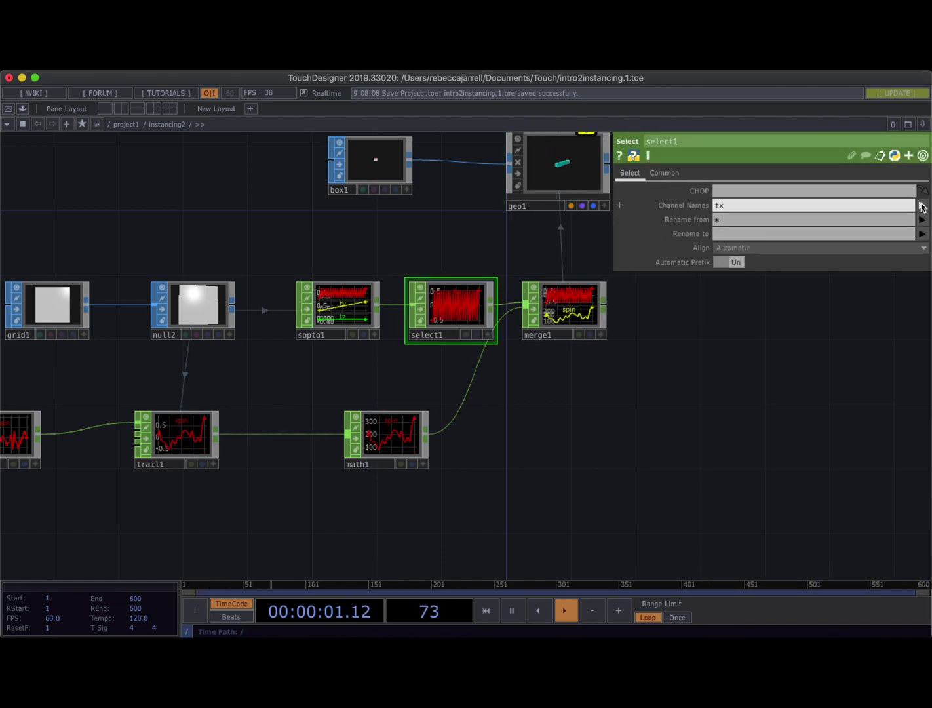
left_click(923, 208)
left_click(925, 238)
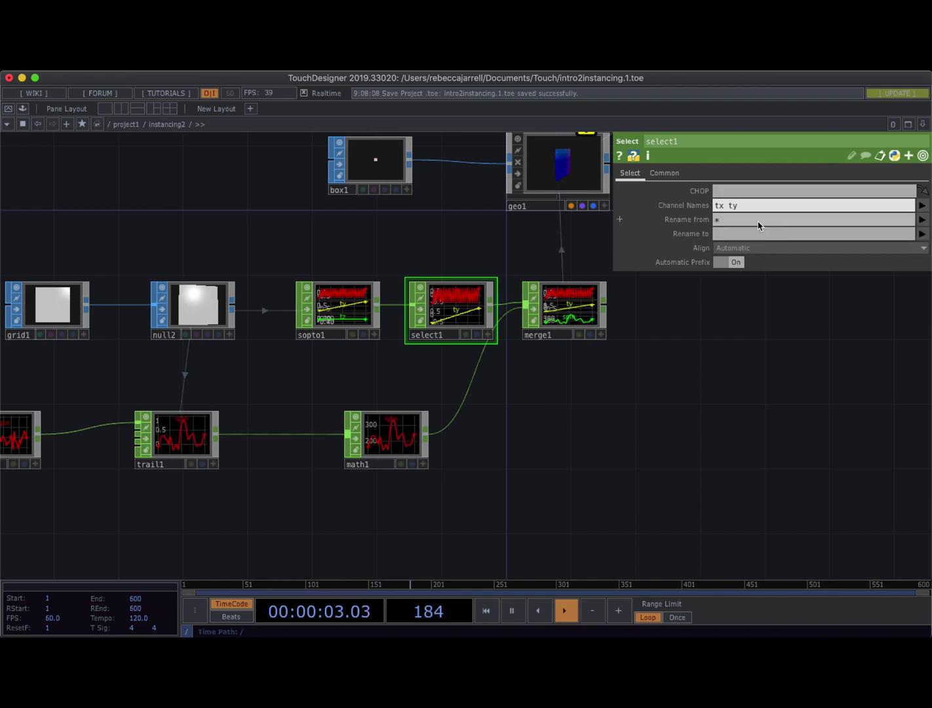
Space sopto1 and select1 evenly and bring cam1 into view
scroll(516, 406, "right", 3)
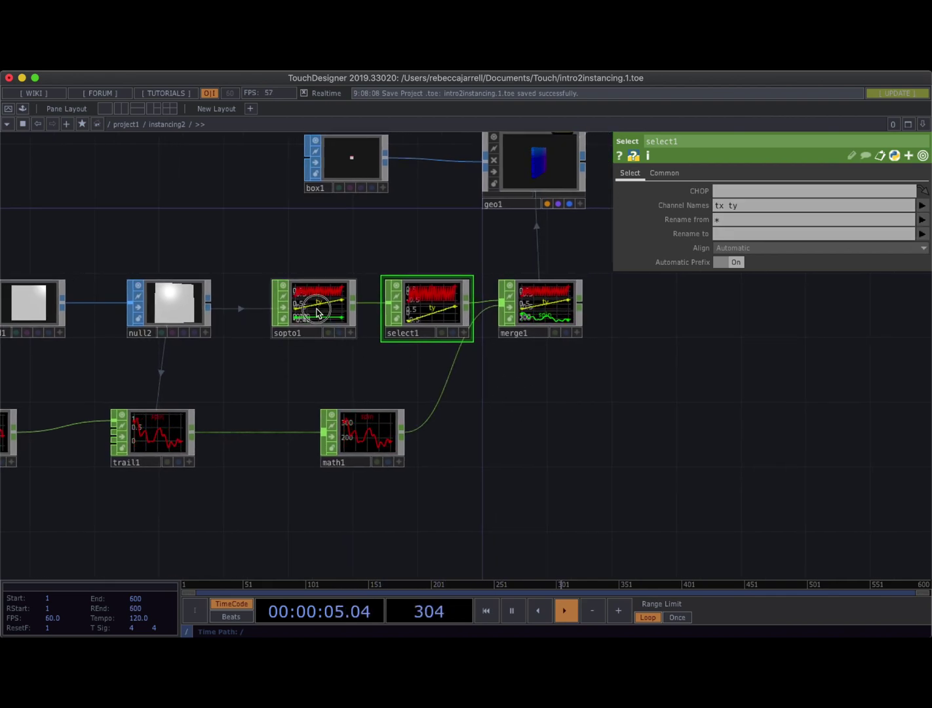
left_click_drag(317, 313, 285, 312)
left_click_drag(423, 307, 406, 307)
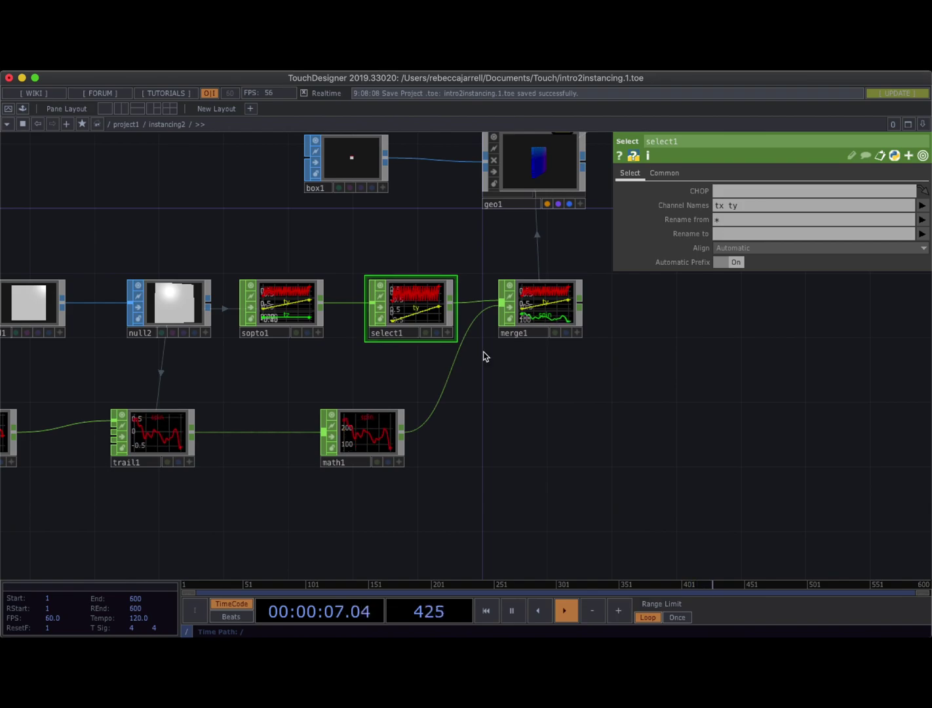
left_click_drag(483, 356, 443, 412)
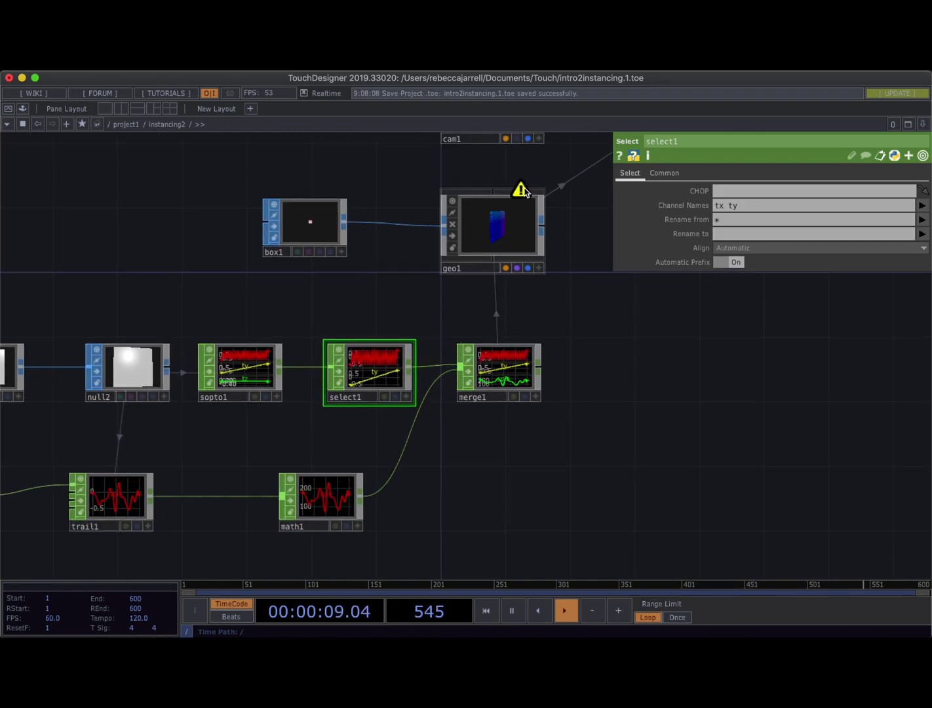
Clear 'tz' from geo1's instance Translate Z field
left_click(520, 190)
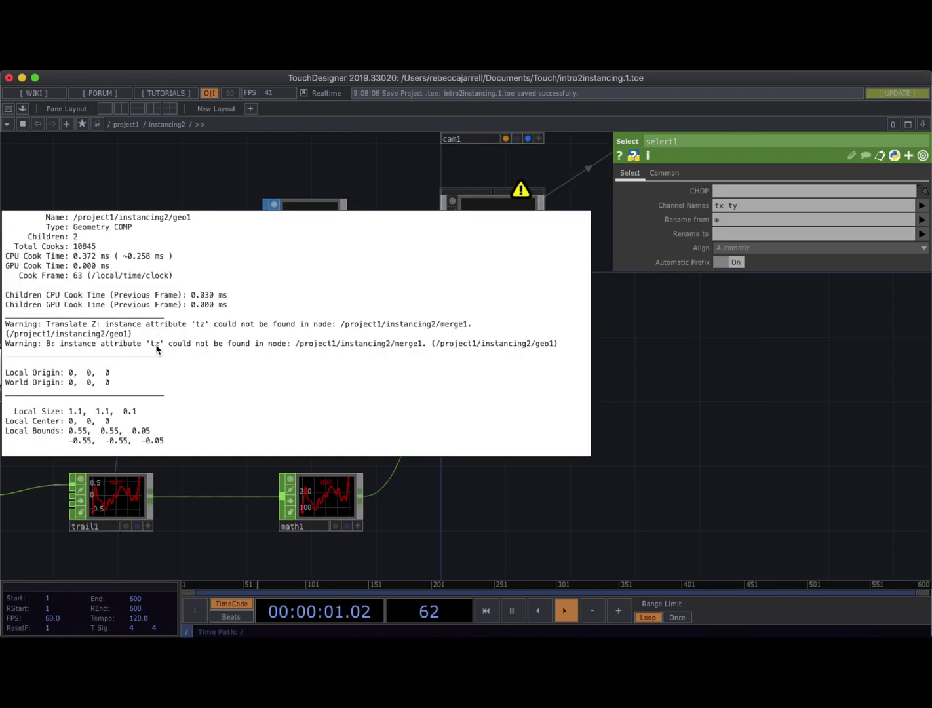
left_click(493, 236)
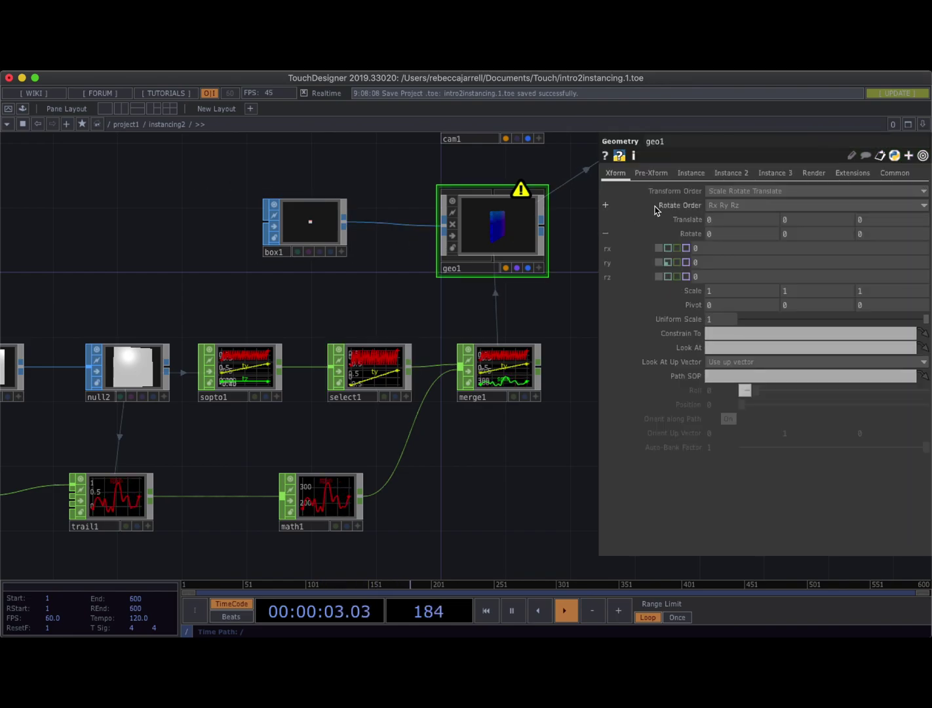
left_click(691, 172)
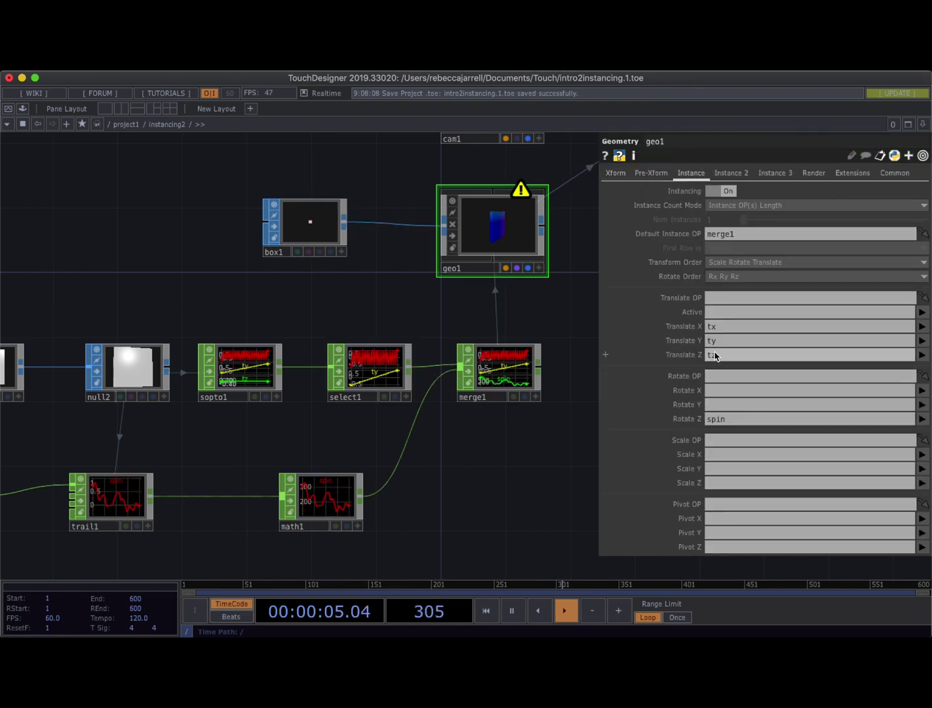
scroll(510, 372, "up", 5)
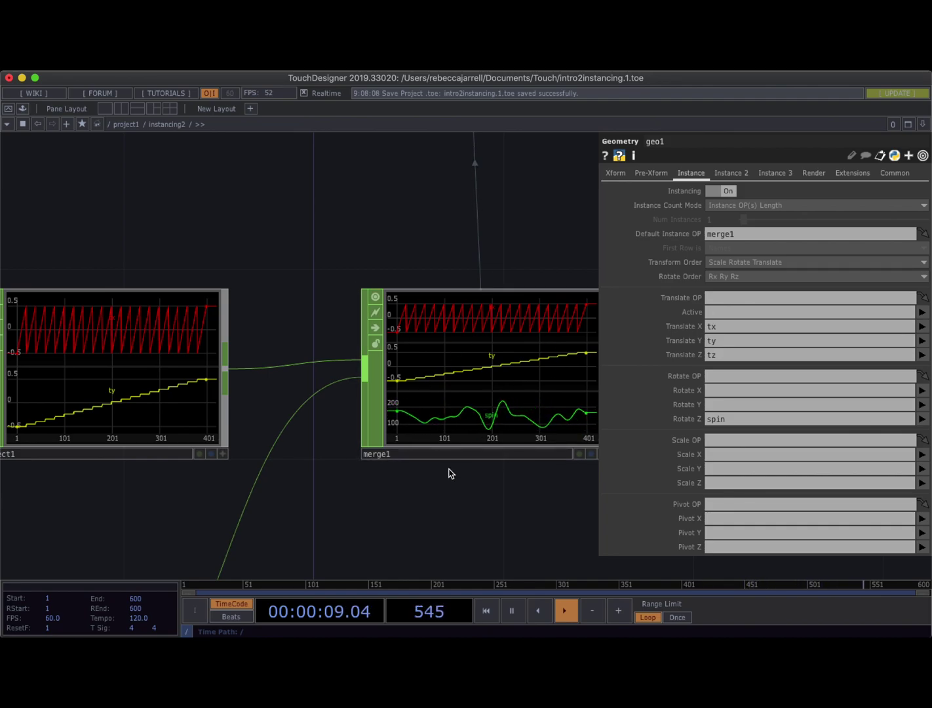
scroll(450, 474, "down", 8)
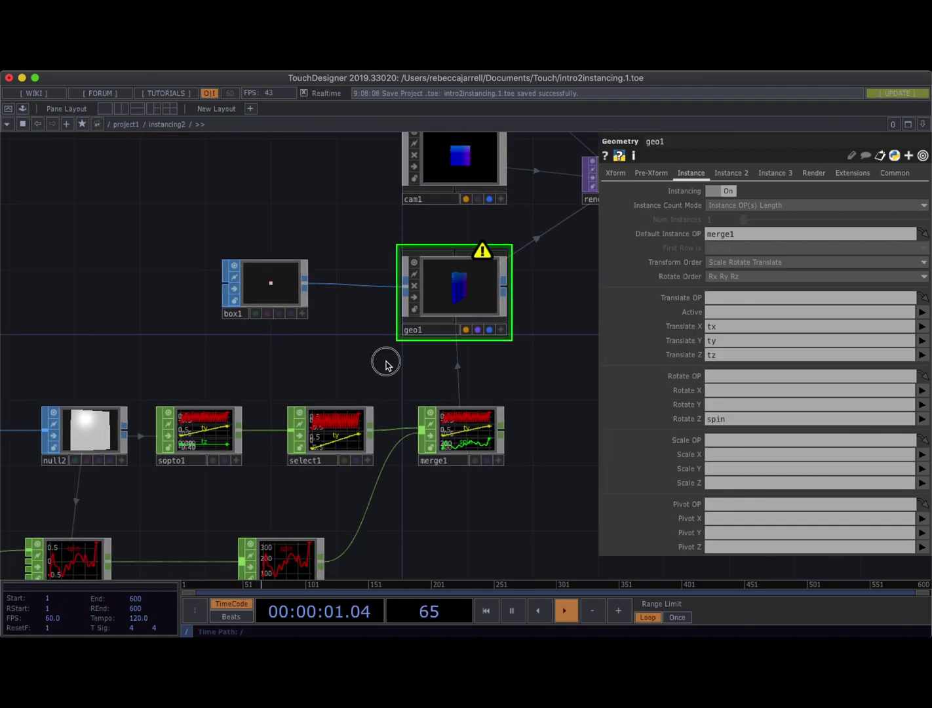
left_click_drag(386, 366, 348, 327)
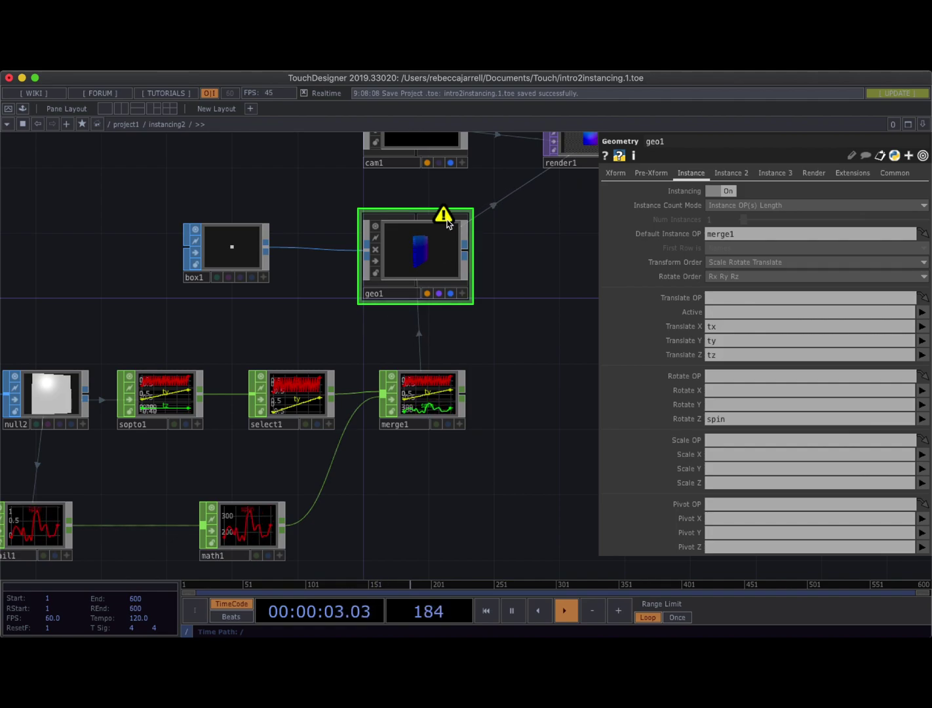
left_click(715, 355)
key("BackSpace")
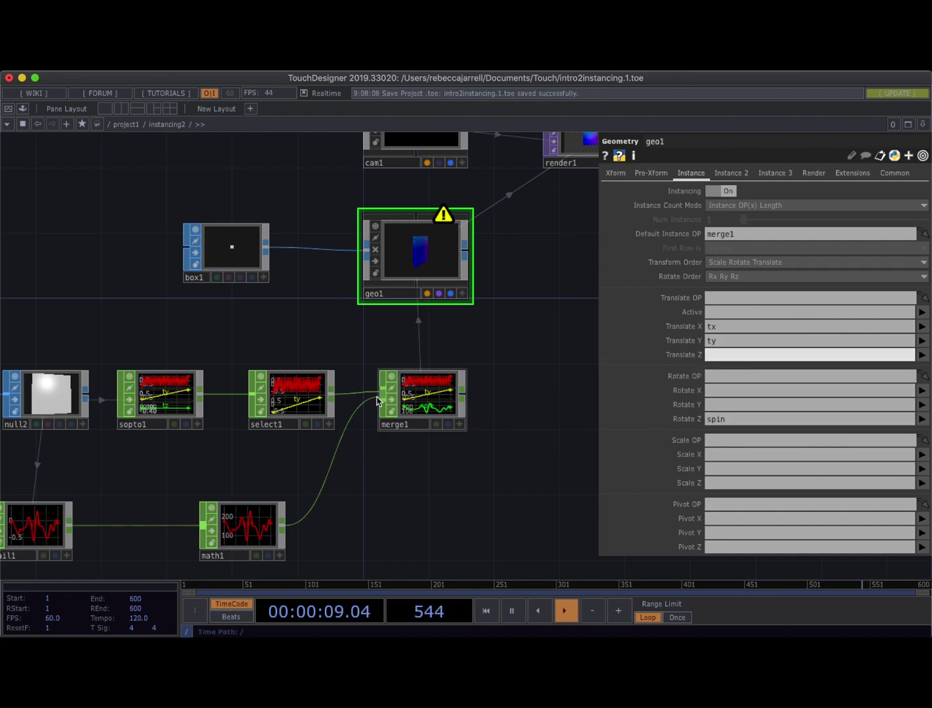
Check geo1's remaining warnings and clear the B instance colour field
middle_click(438, 219)
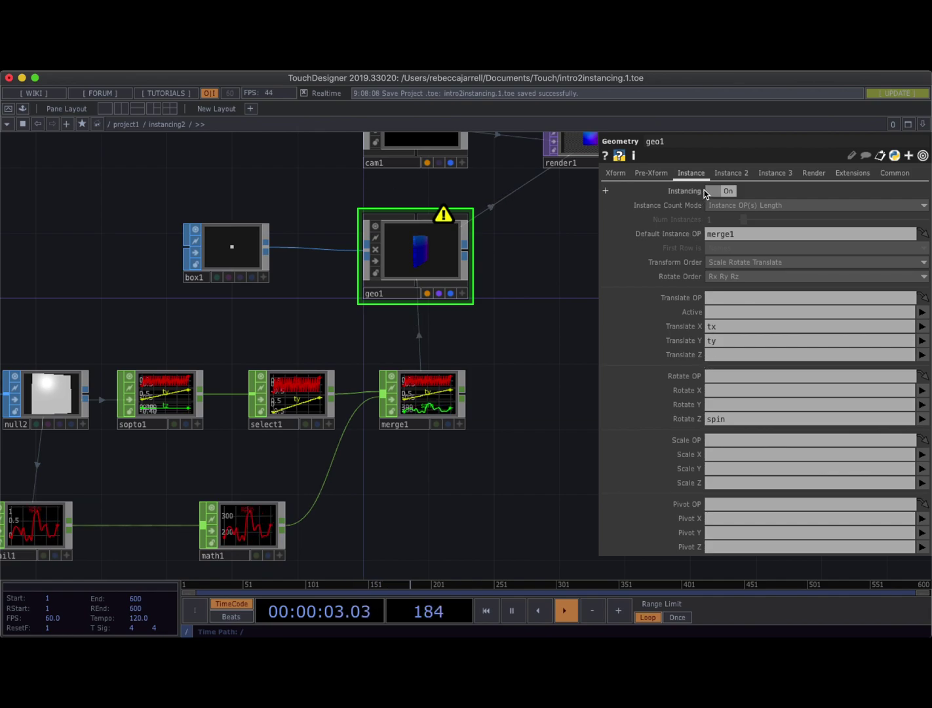
left_click(731, 172)
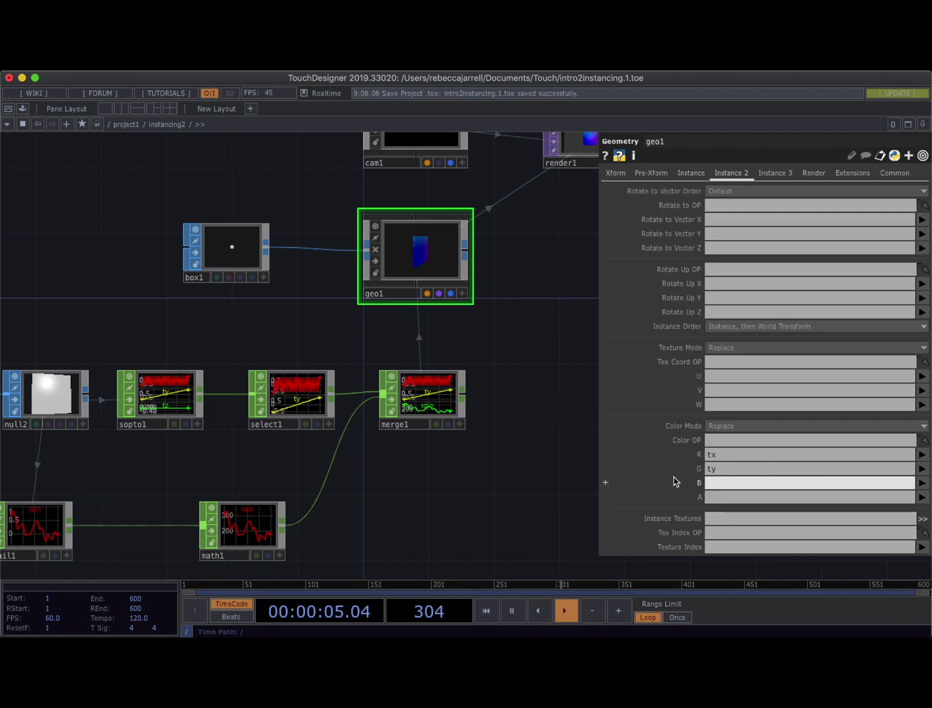
left_click_drag(354, 323, 381, 299)
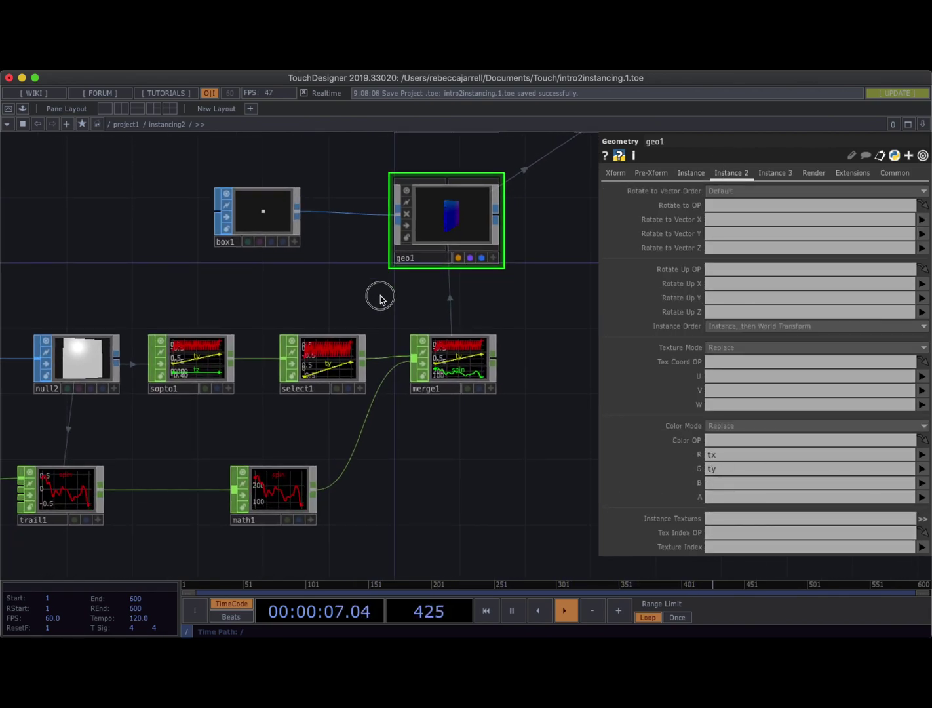
left_click_drag(266, 299, 318, 288)
Select and delete noise1, trail1 and math1
scroll(316, 293, "down", 3)
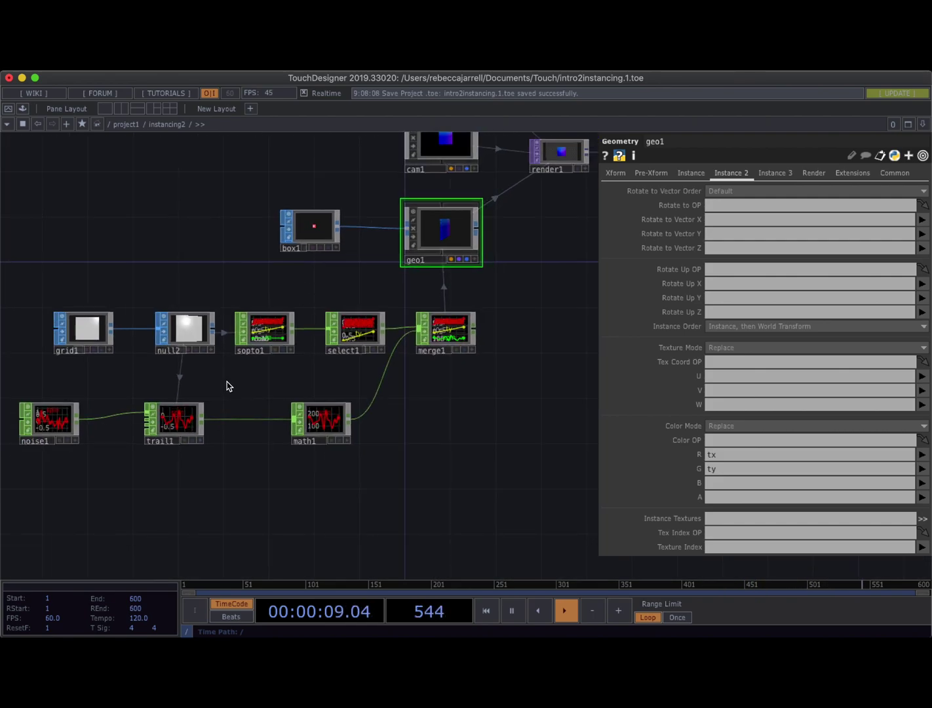
left_click_drag(235, 374, 271, 356)
left_click(371, 411)
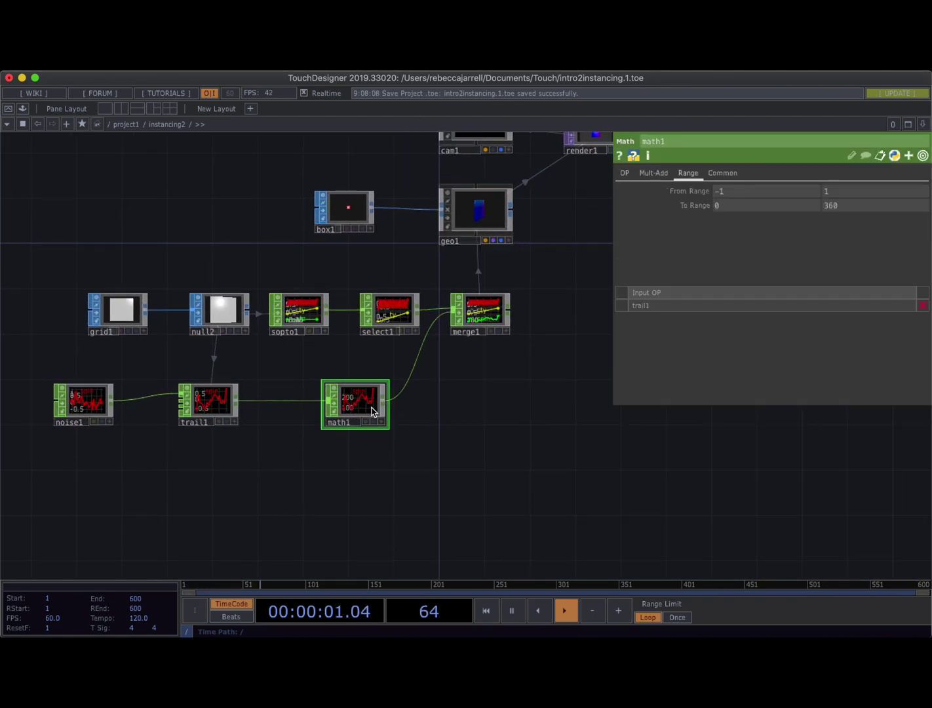
left_click(203, 402)
left_click(94, 397)
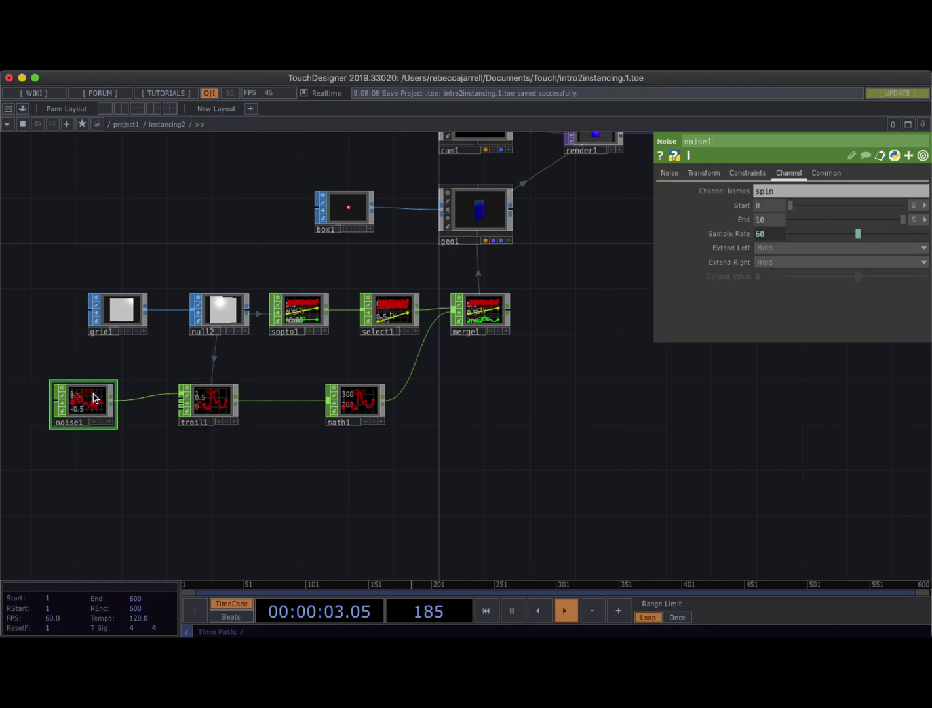
left_click(219, 413, "ctrl")
left_click(354, 413, "ctrl")
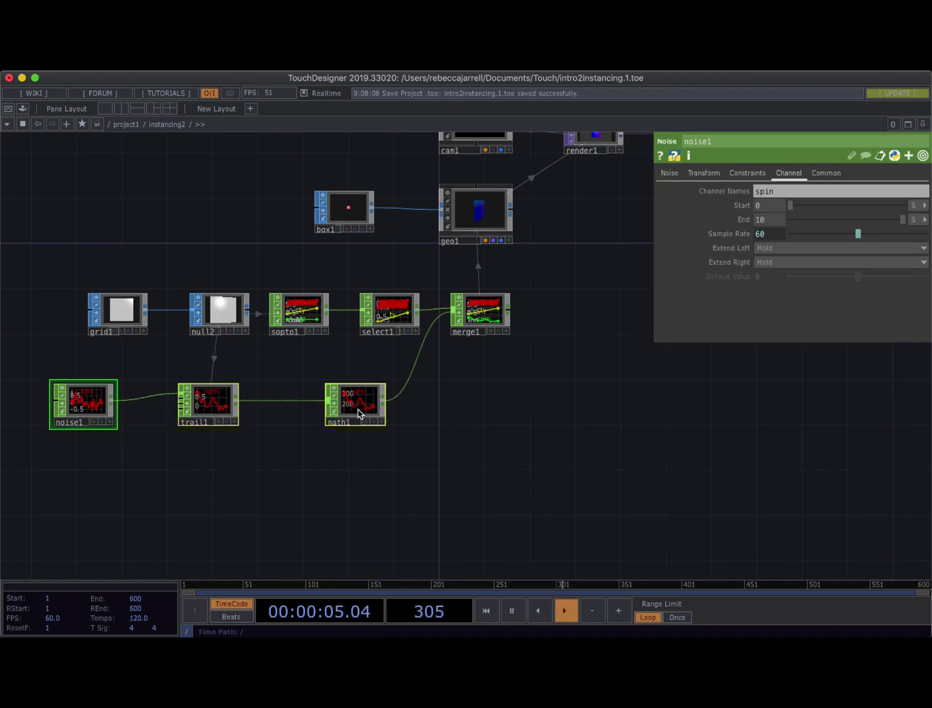
key("Delete")
Clear 'spin' from geo1's instance Rotate Z field
left_click(491, 200)
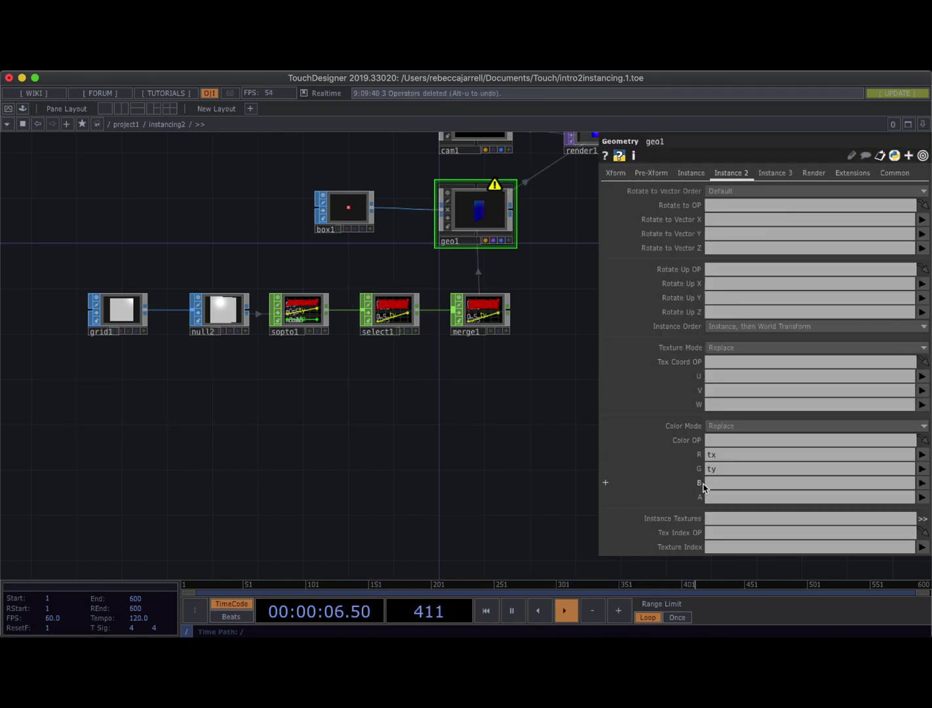
left_click(699, 174)
left_click(728, 418)
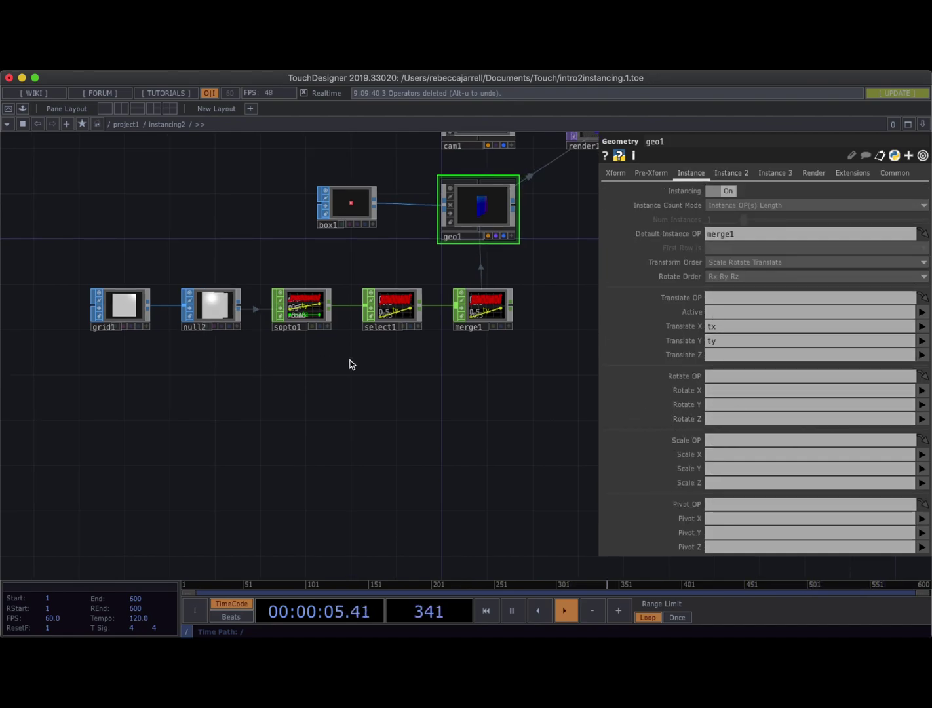
scroll(351, 364, "right", 3)
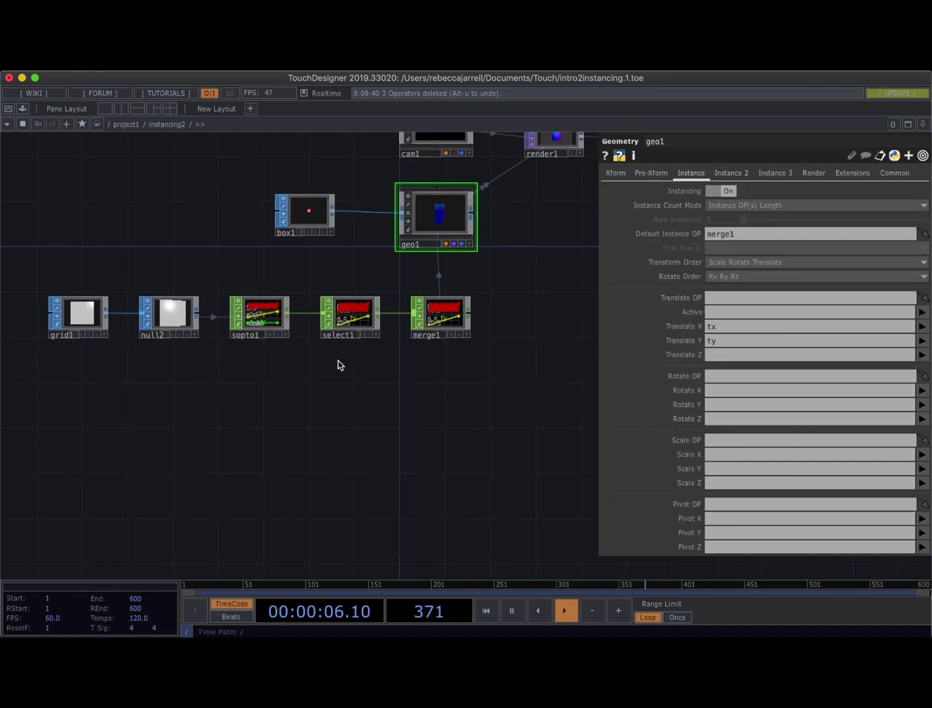
scroll(347, 363, "up", 5)
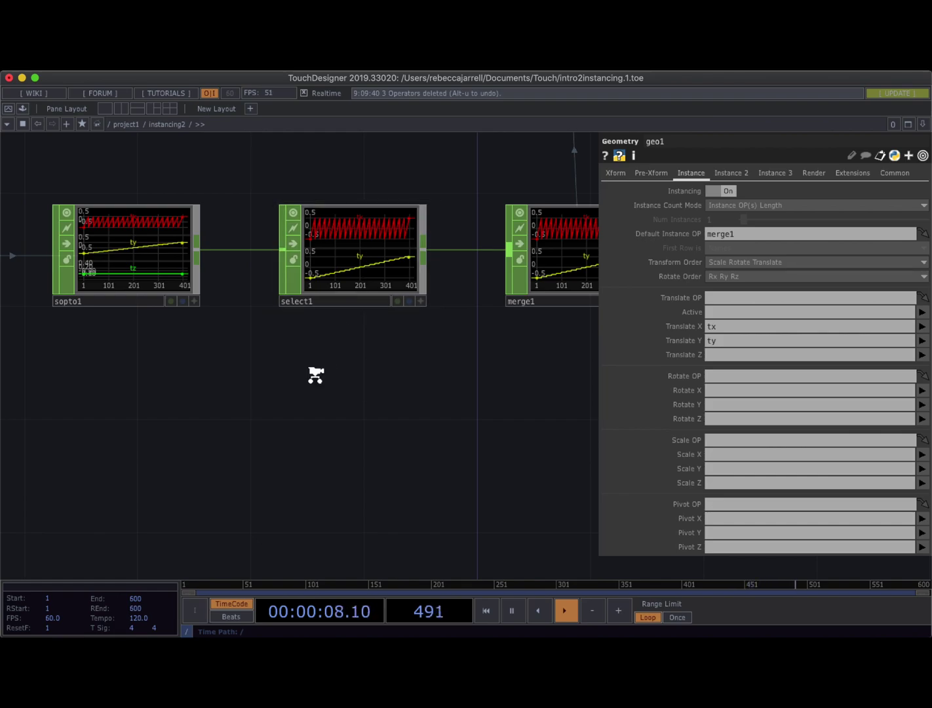
scroll(316, 375, "down", 4)
left_click_drag(220, 401, 332, 393)
scroll(331, 394, "down", 2)
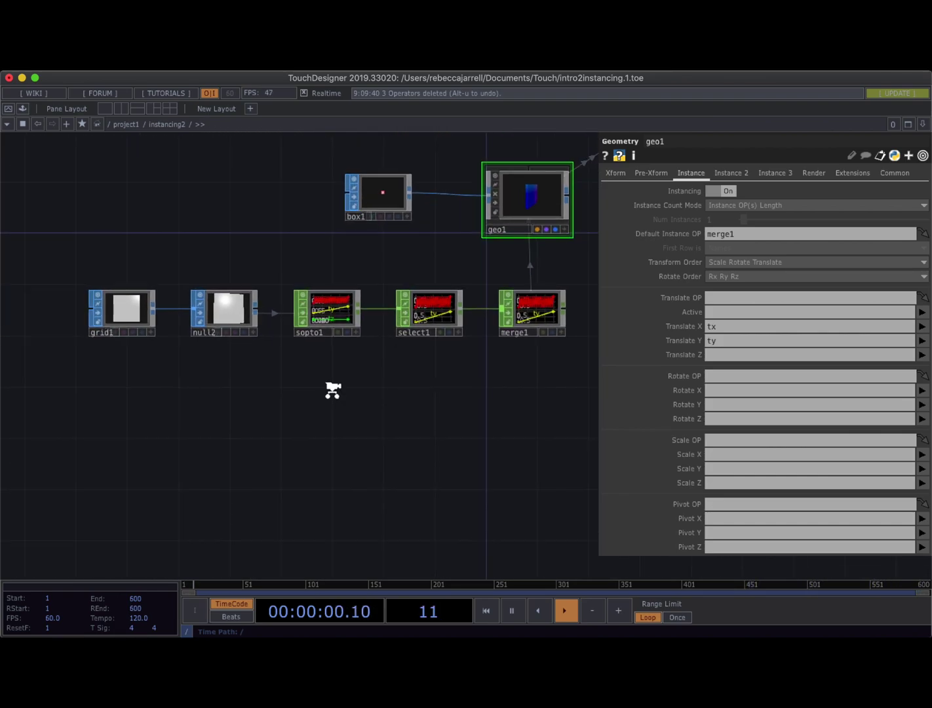
Add a Movie File In TOP, moviefilein1, with the banana clip at lower left
key("Tab")
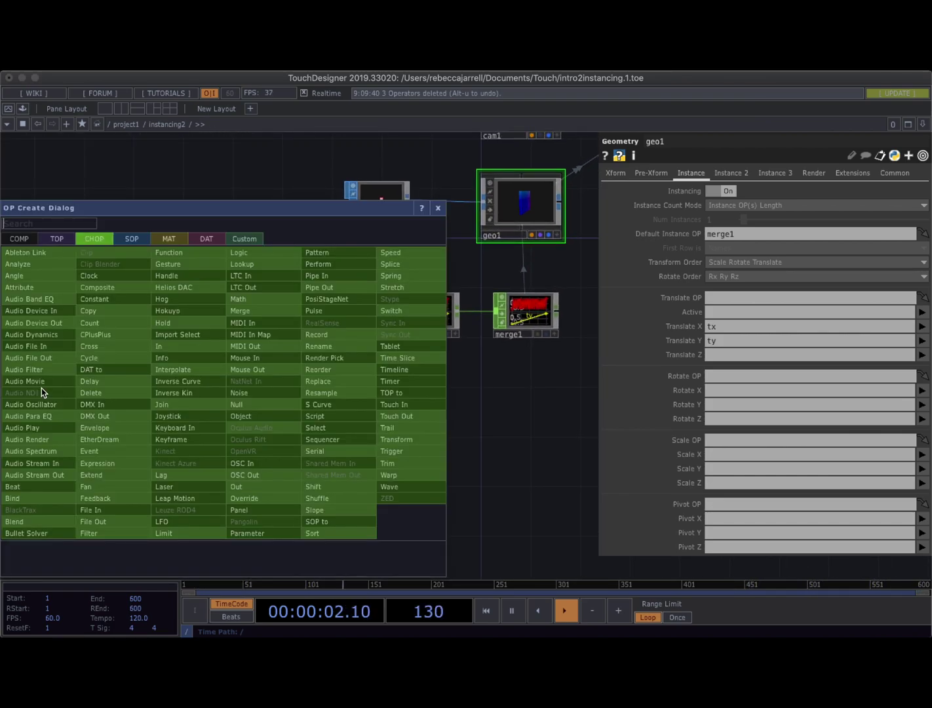
type("mo")
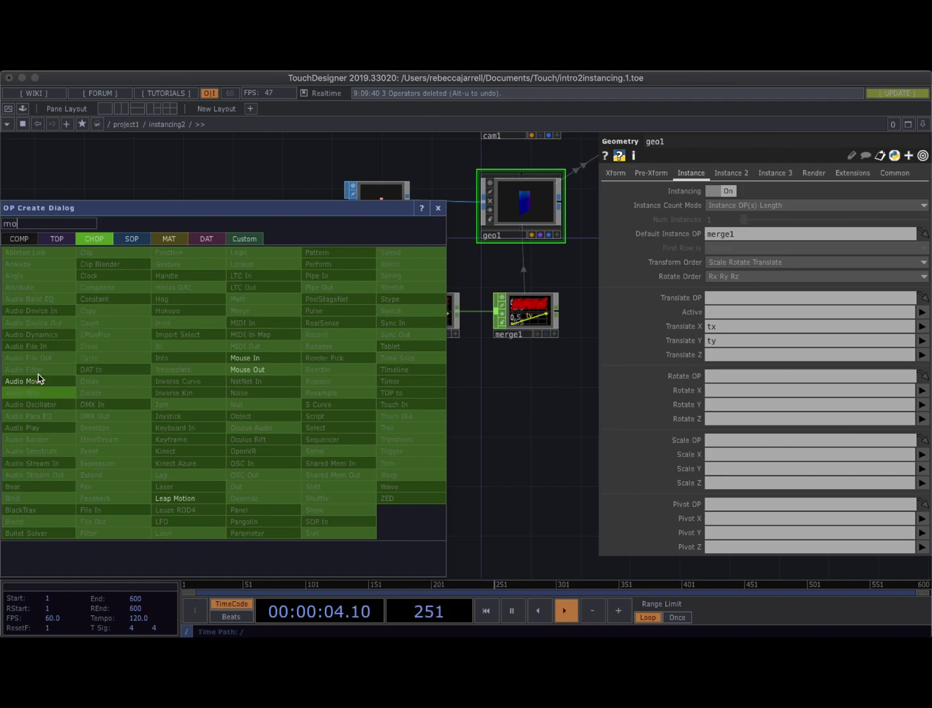
left_click(56, 239)
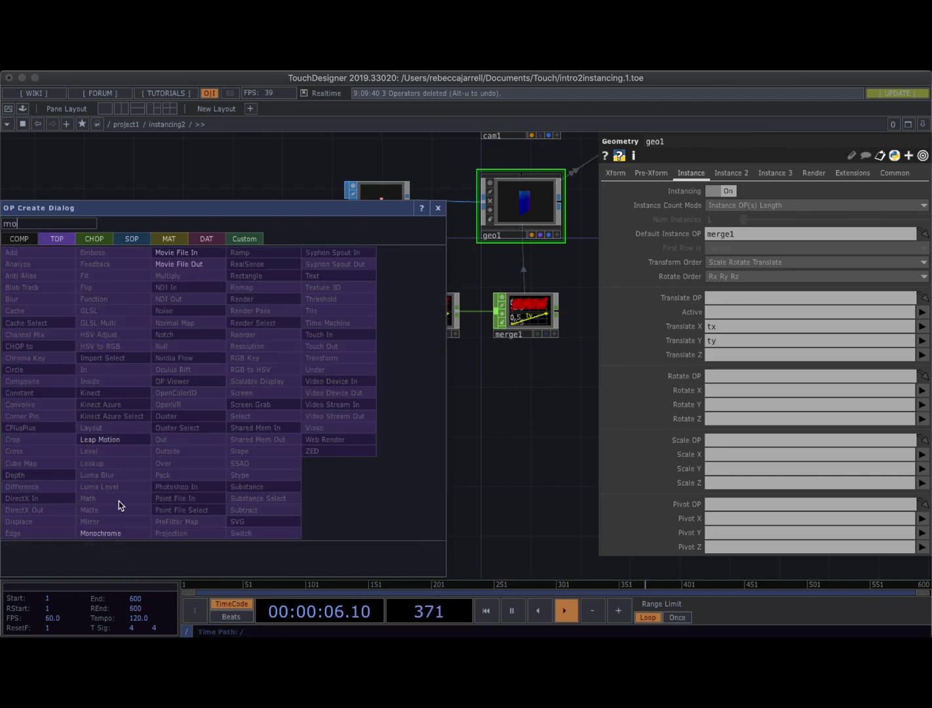
left_click(184, 258)
left_click(34, 407)
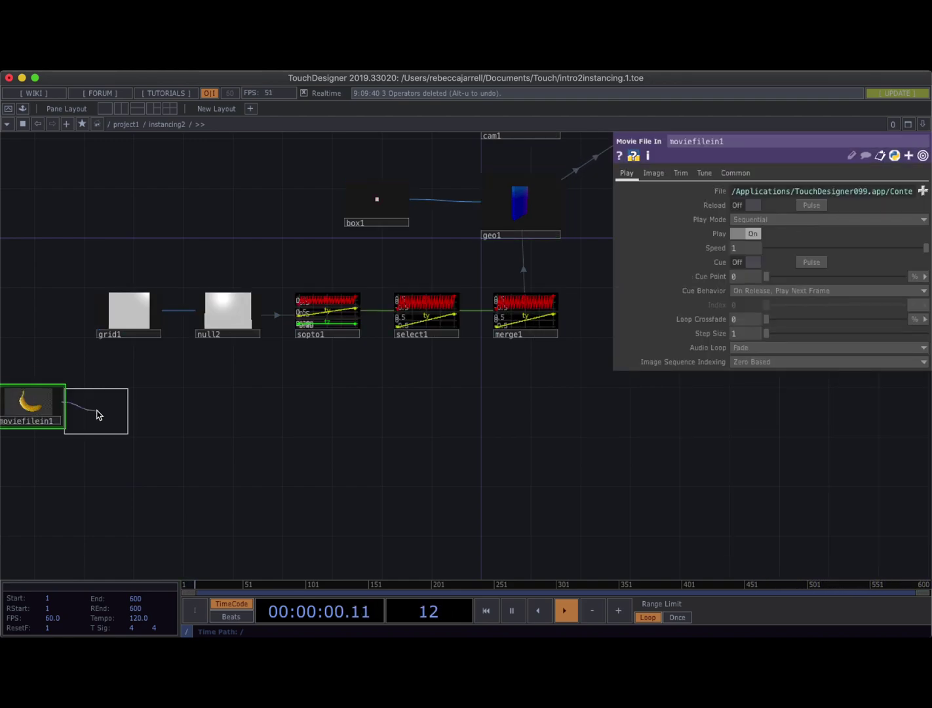
Append a Null TOP, null3, after moviefilein1 and align the two
left_click(129, 412)
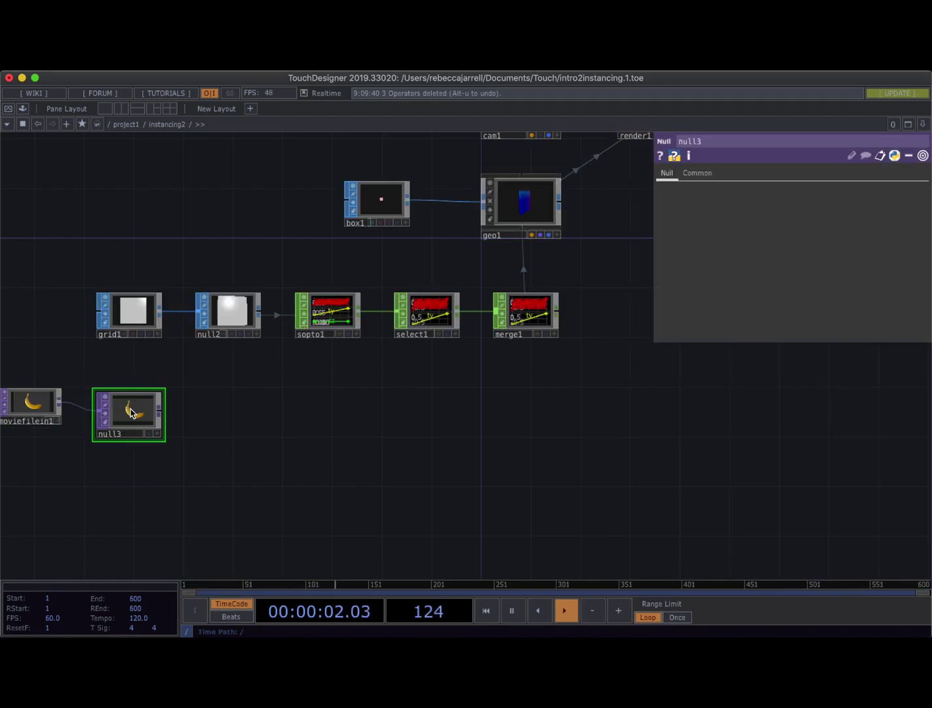
scroll(77, 462, "left", 3)
left_click_drag(155, 417, 154, 404)
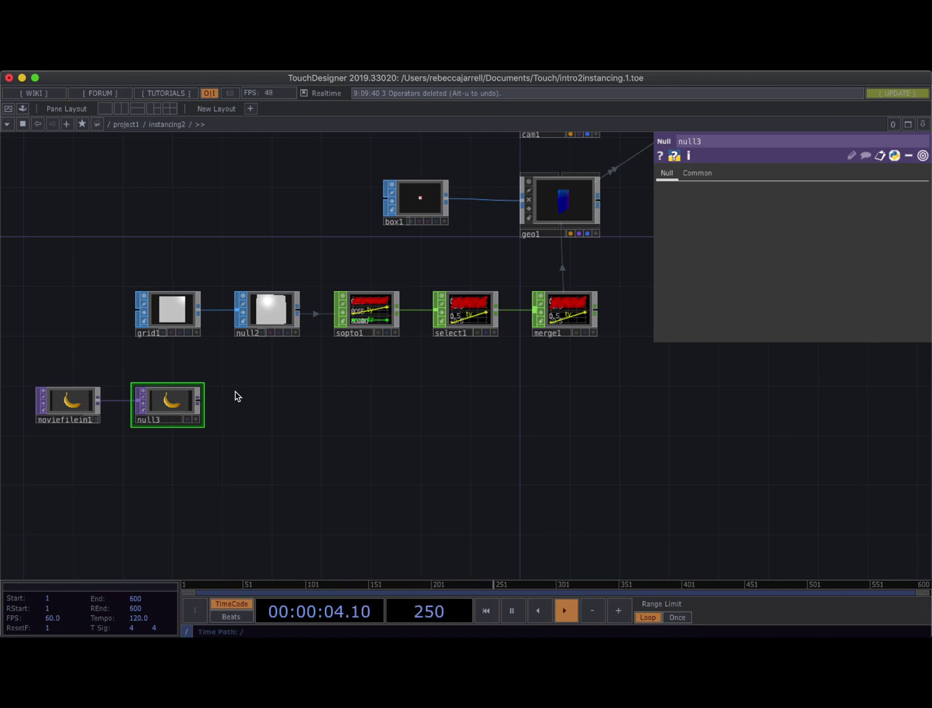
scroll(238, 396, "up", 2)
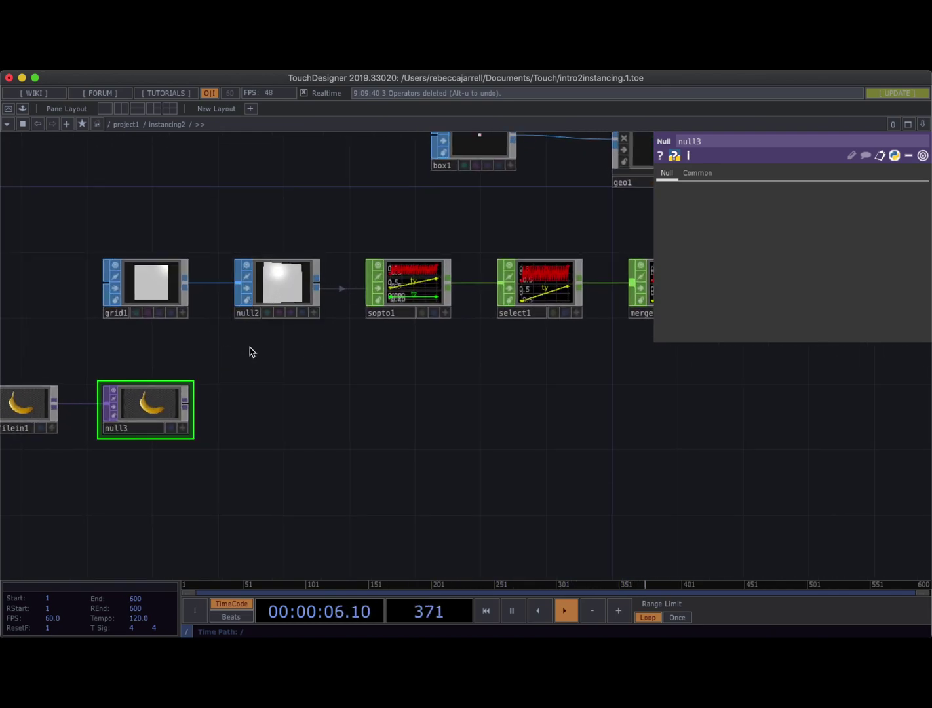
left_click_drag(293, 377, 360, 384)
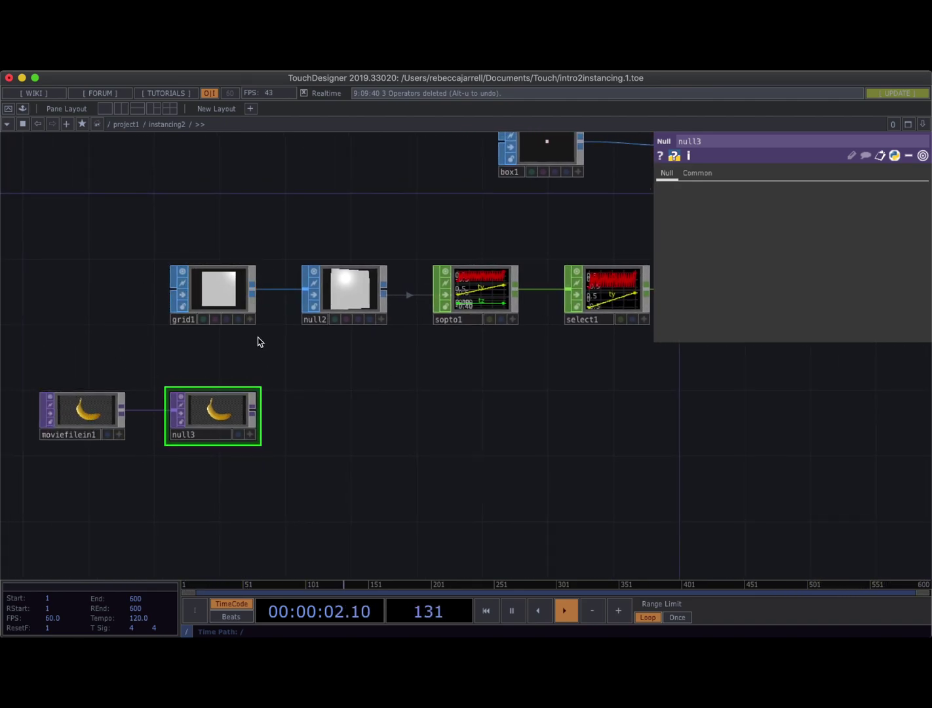
Pan the network down to show moviefilein1 and null3 below the grid1 chain
left_click(200, 287)
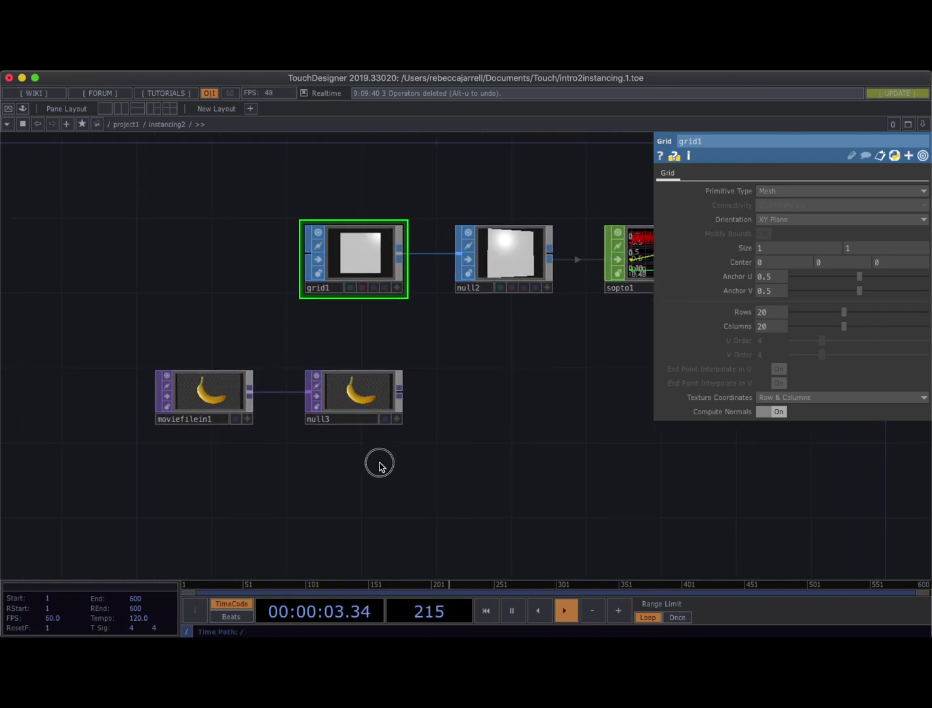
scroll(379, 461, "up", 2)
scroll(366, 451, "up", 3)
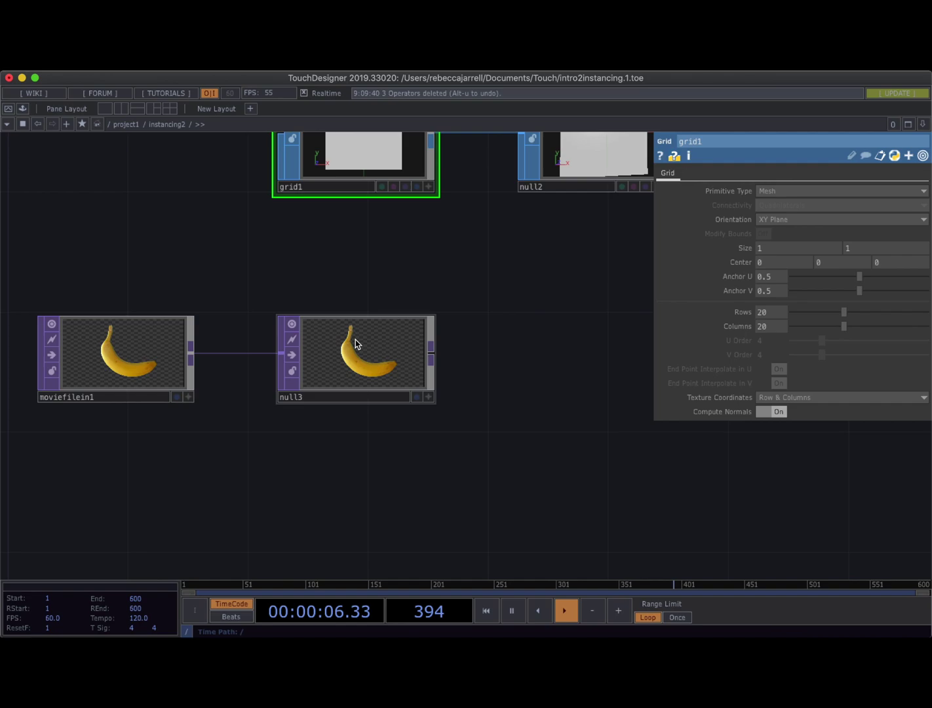
scroll(429, 463, "down", 3)
left_click_drag(429, 463, 430, 430)
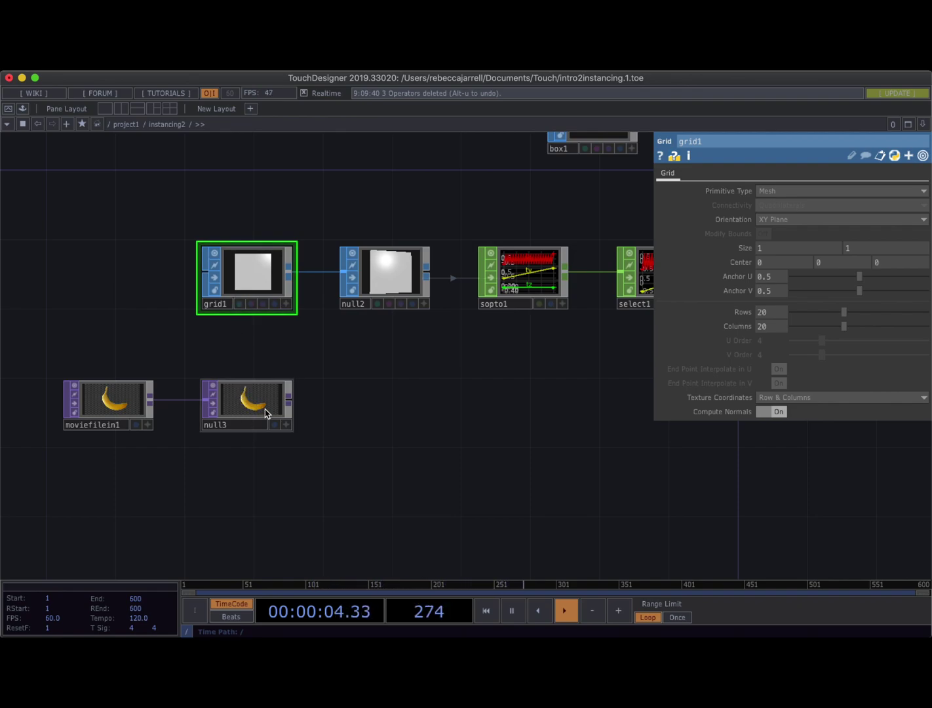
scroll(265, 410, "up", 5)
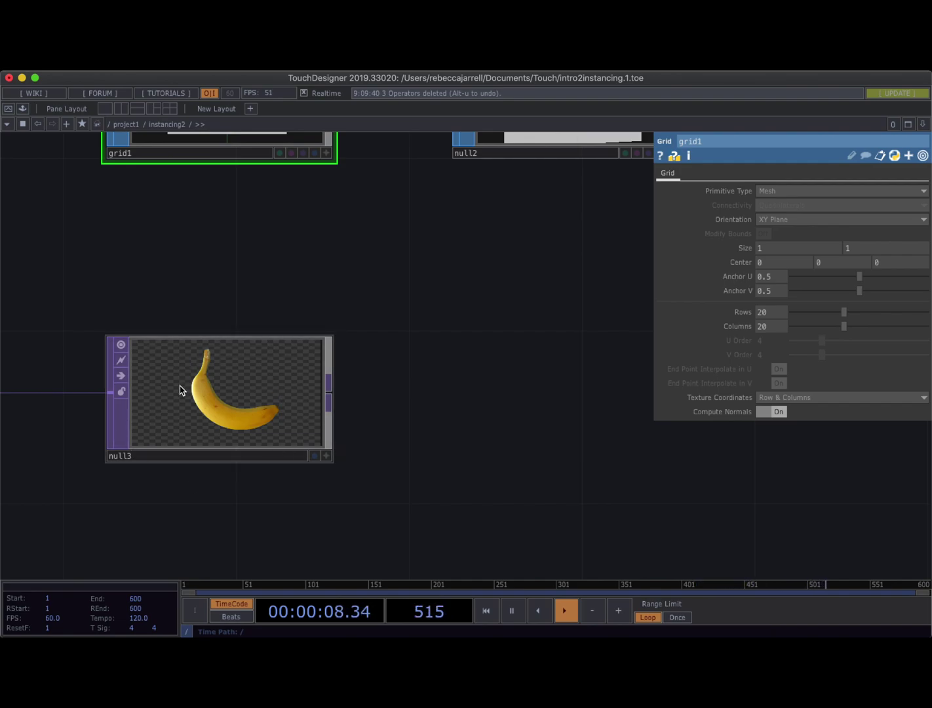
scroll(180, 390, "down", 6)
left_click_drag(160, 351, 193, 349)
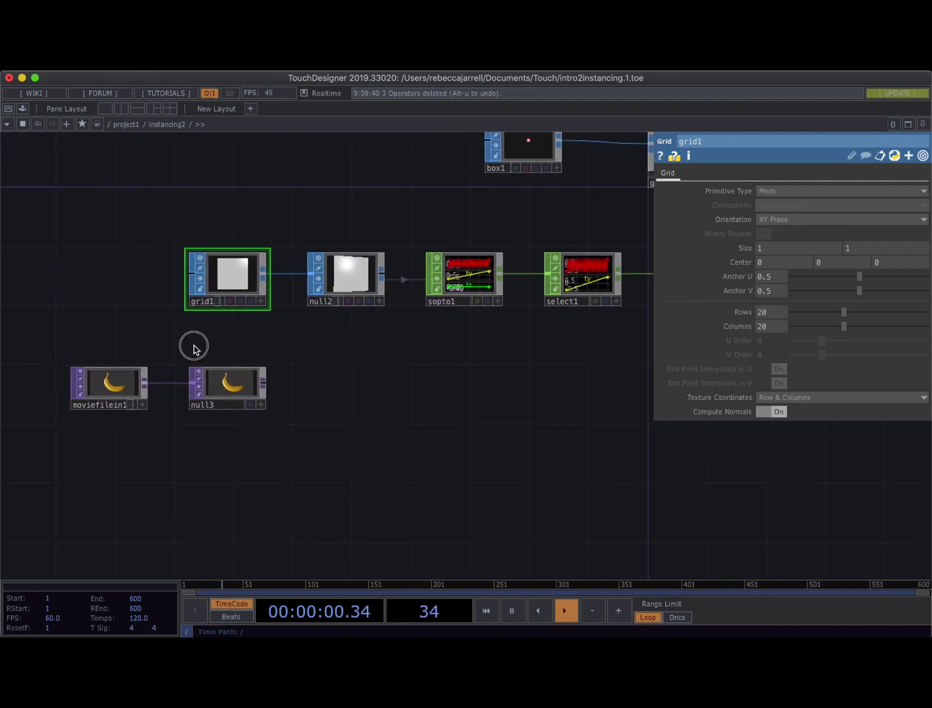
Move null3 right and insert a Resolution TOP, res1, on its wire from moviefilein1
left_click(231, 389)
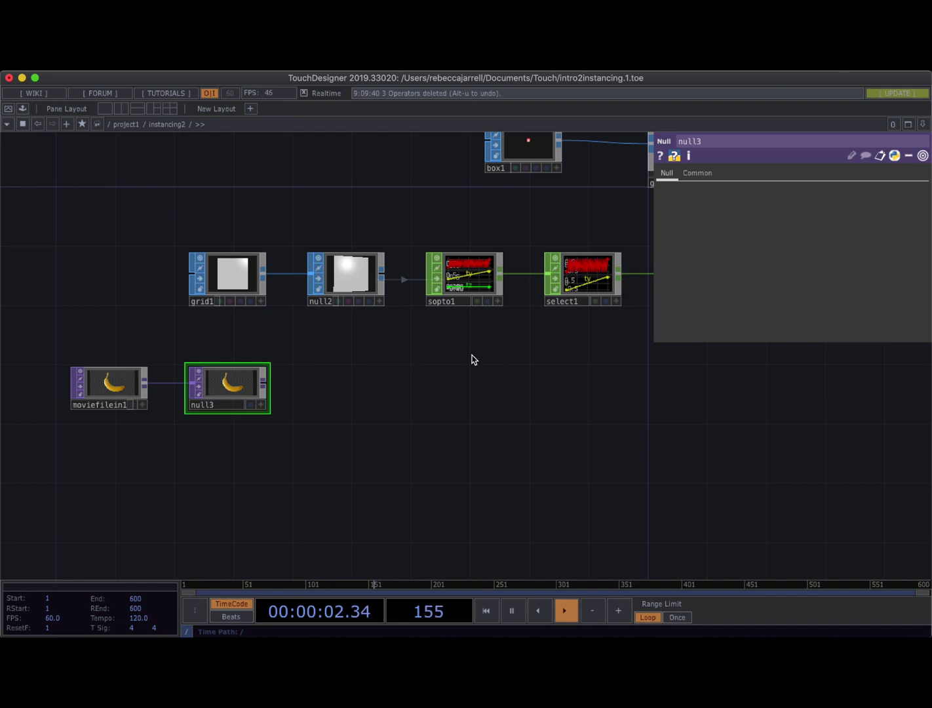
left_click_drag(236, 388, 354, 389)
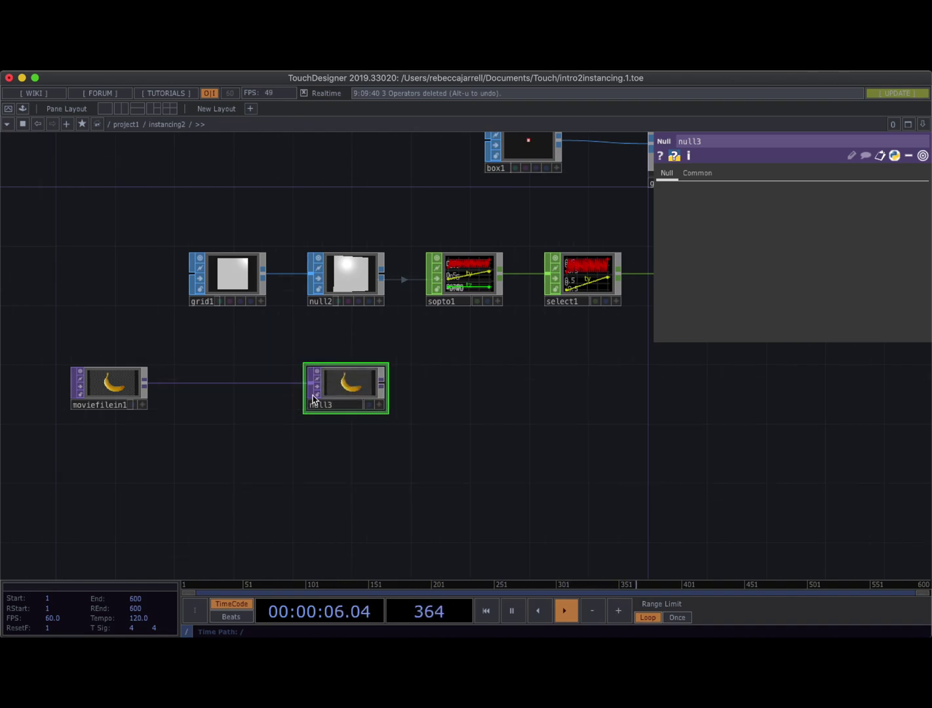
right_click(203, 386)
left_click(218, 369)
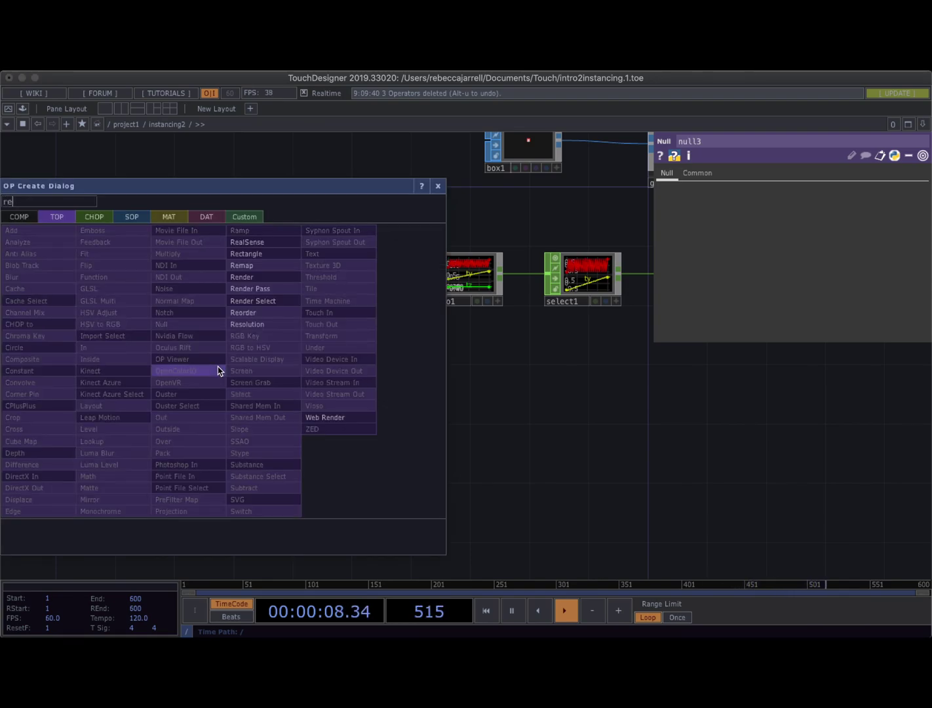
left_click(243, 324)
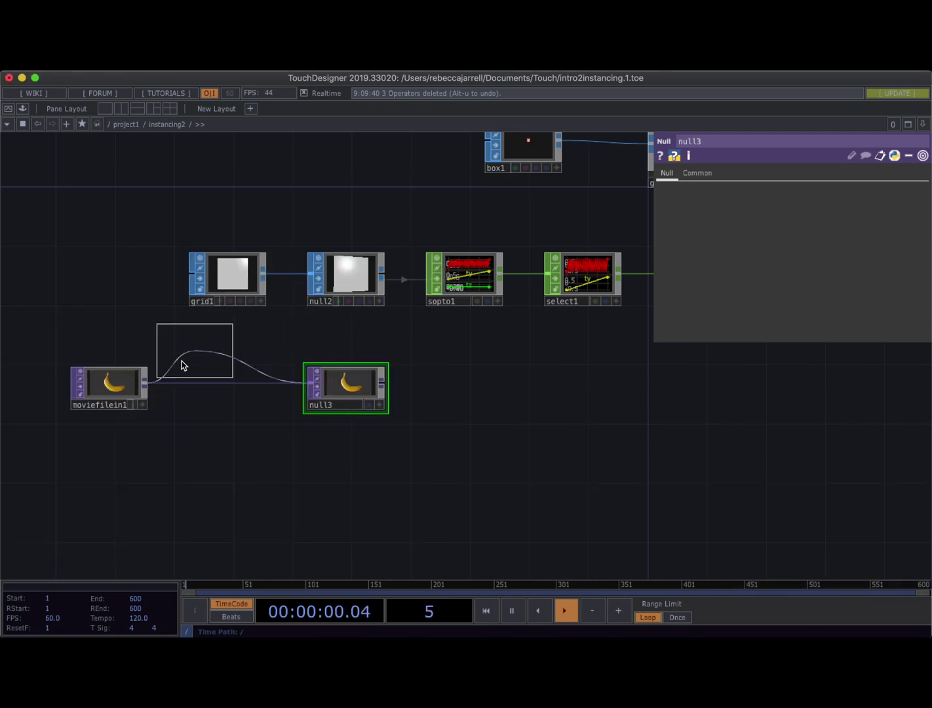
left_click(211, 386)
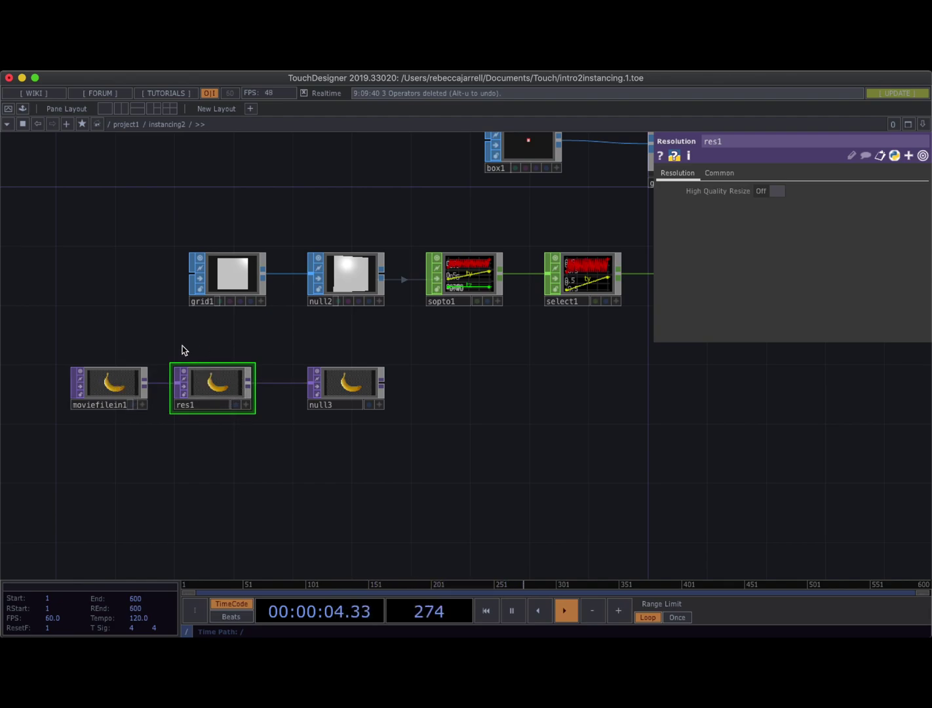
left_click_drag(231, 386, 247, 386)
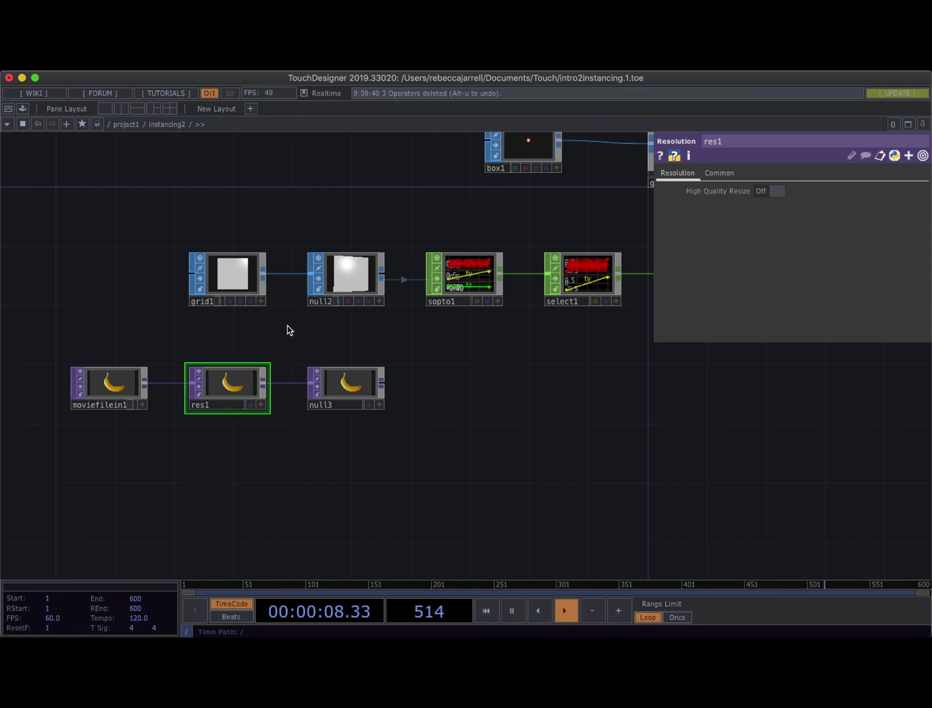
left_click_drag(288, 328, 271, 338)
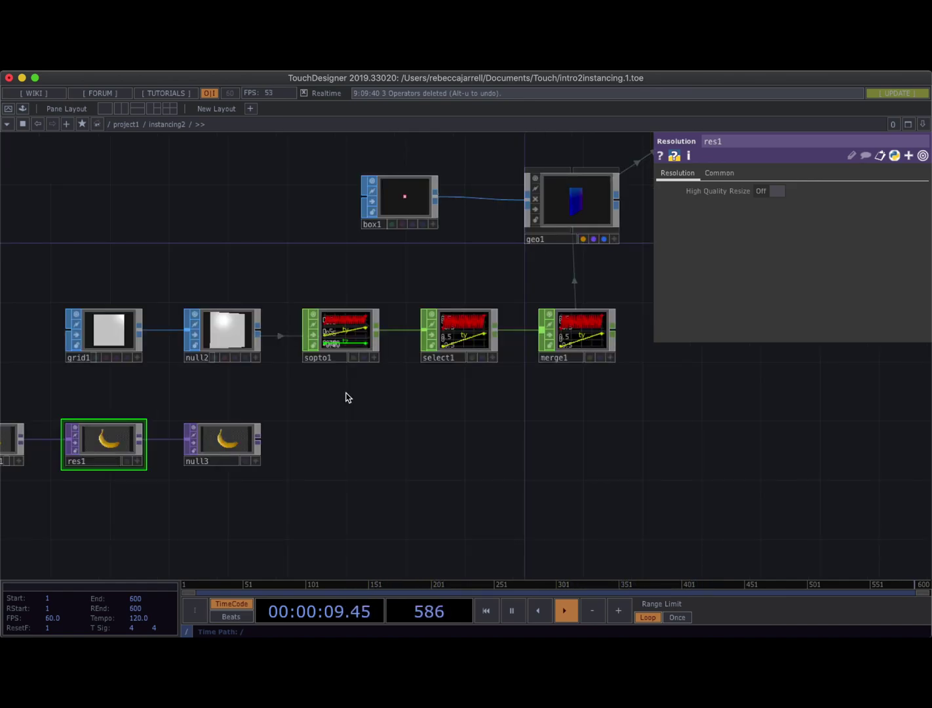
left_click_drag(348, 397, 423, 362)
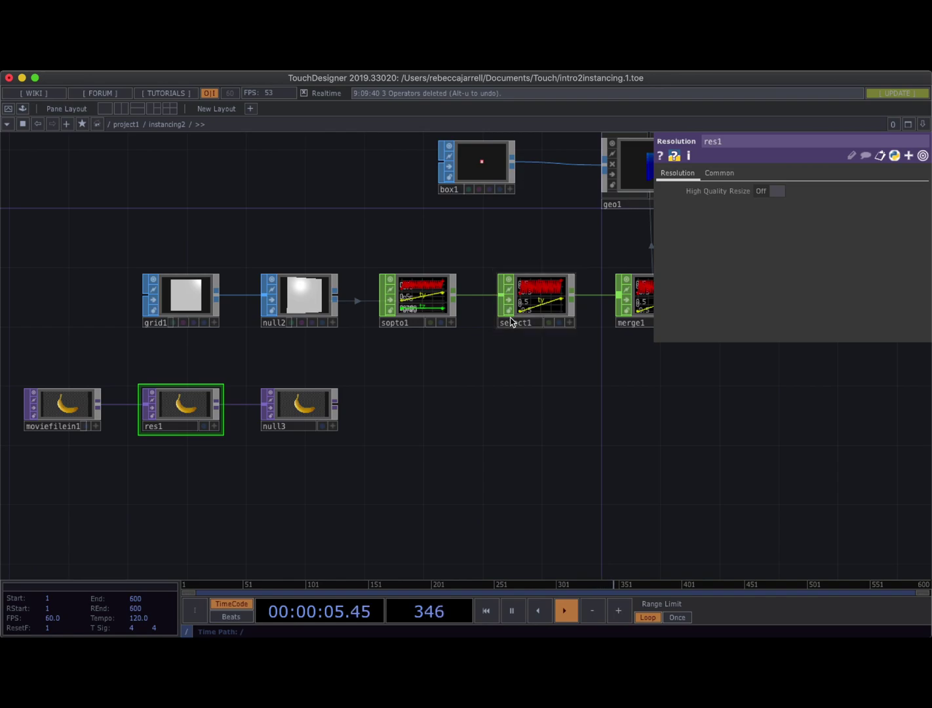
scroll(182, 408, "up", 3)
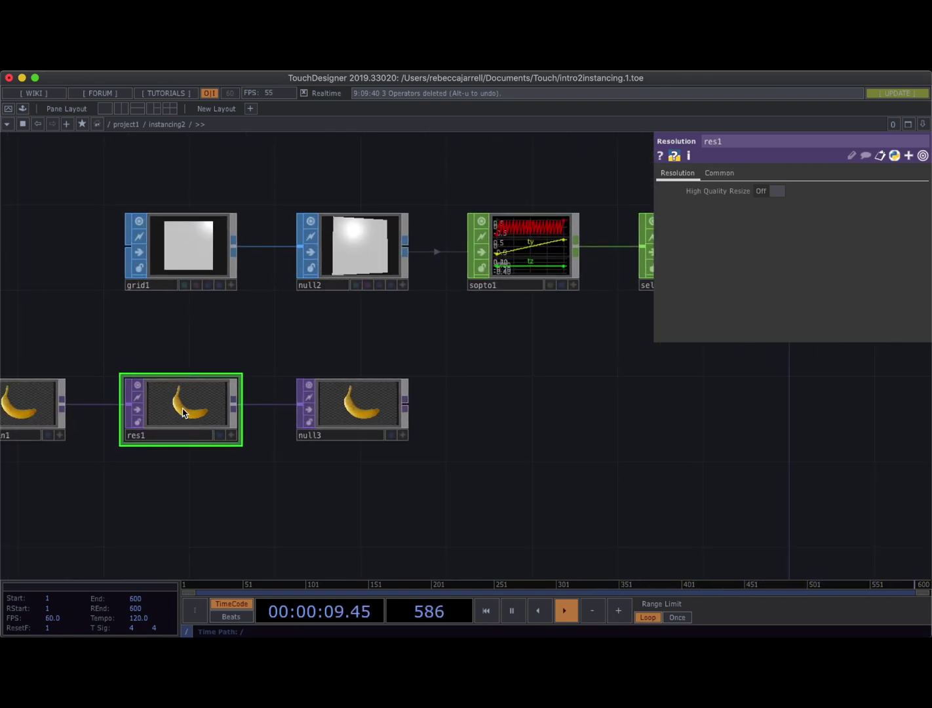
scroll(183, 411, "down", 5)
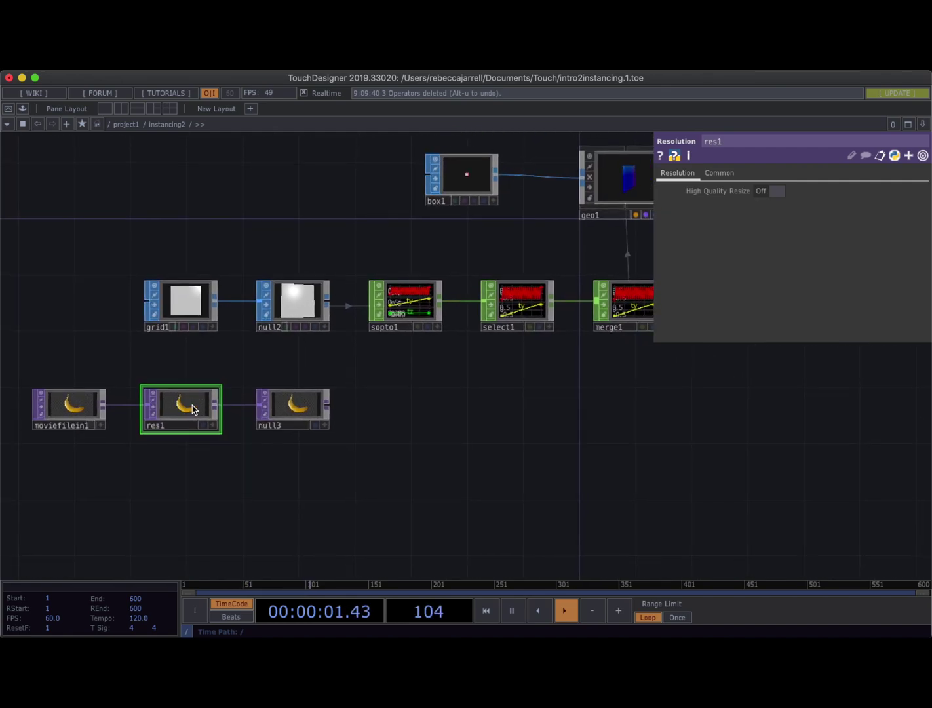
left_click_drag(208, 368, 226, 373)
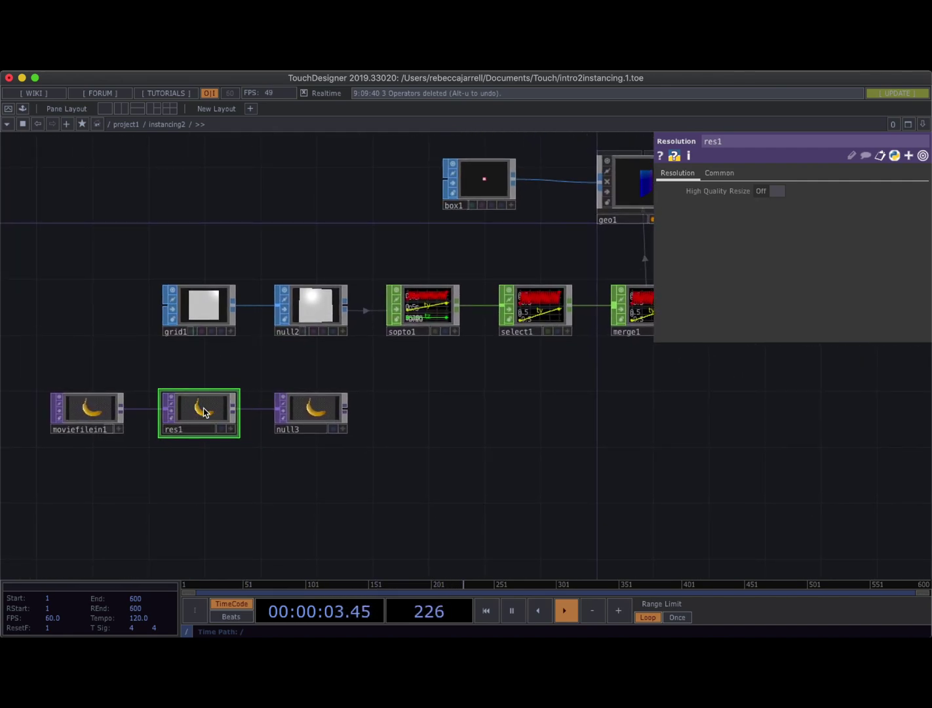
Set res1's Output Resolution to Custom Resolution at 70 × 70
left_click(720, 174)
left_click(765, 192)
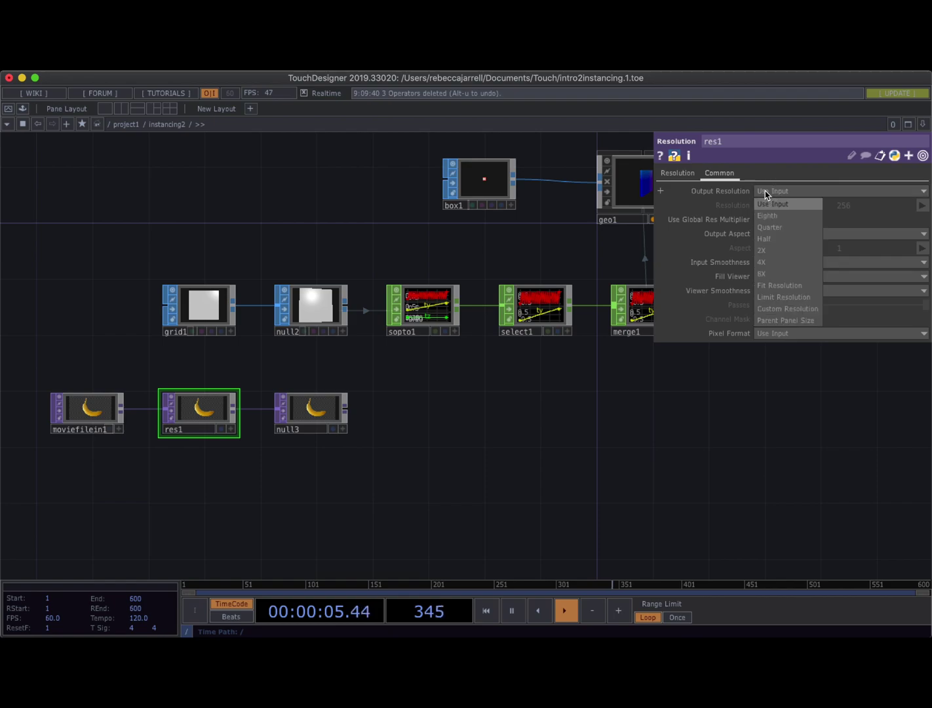
left_click(777, 312)
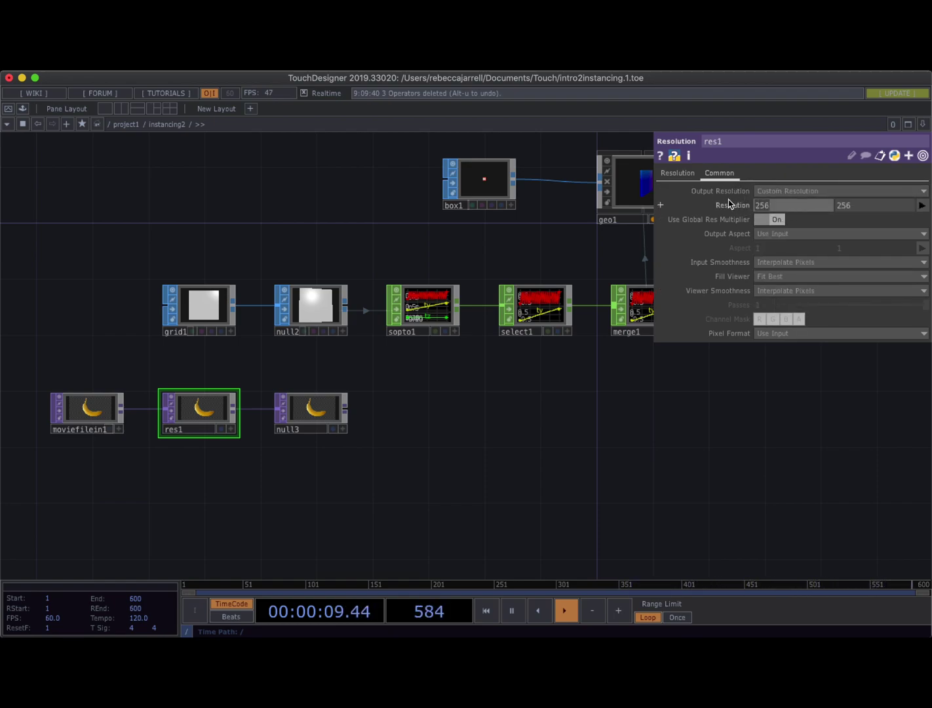
left_click(863, 192)
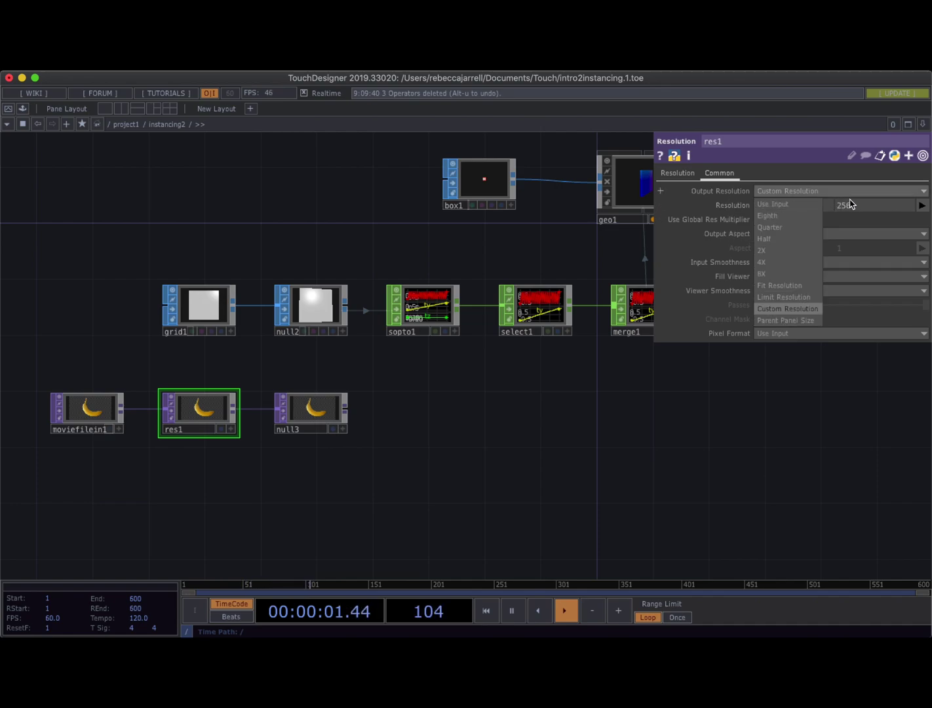
left_click(860, 202)
key("Tab")
type("70")
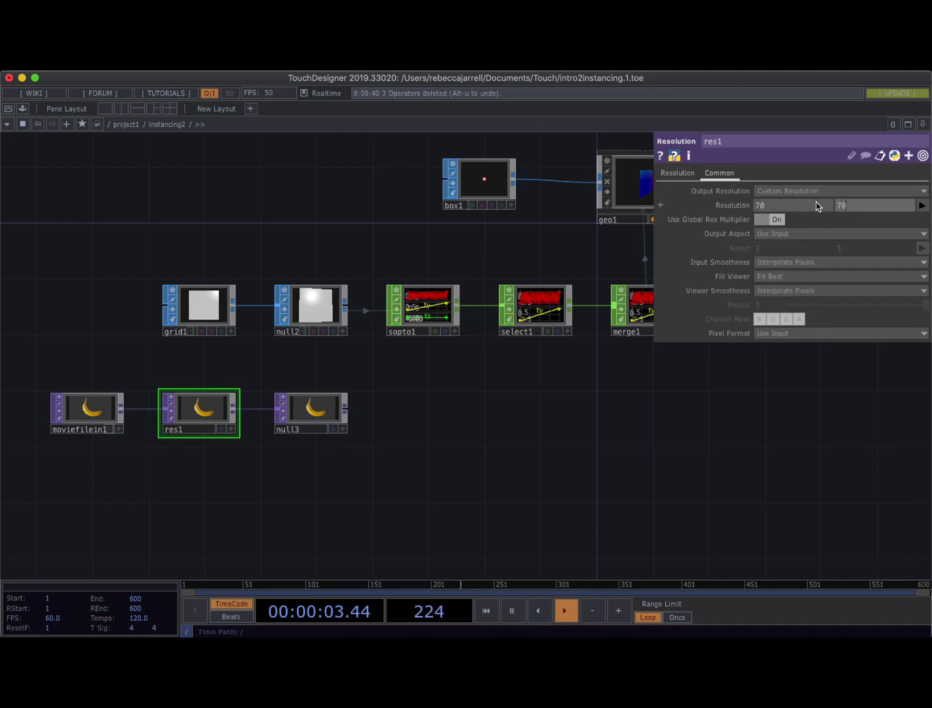
key("Return")
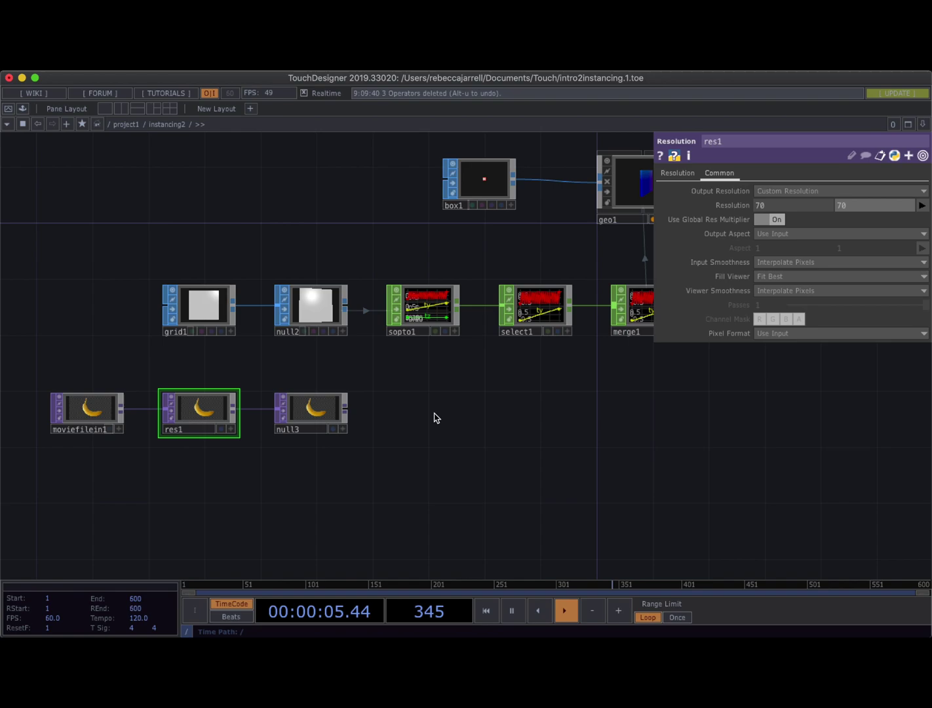
scroll(266, 467, "up", 10)
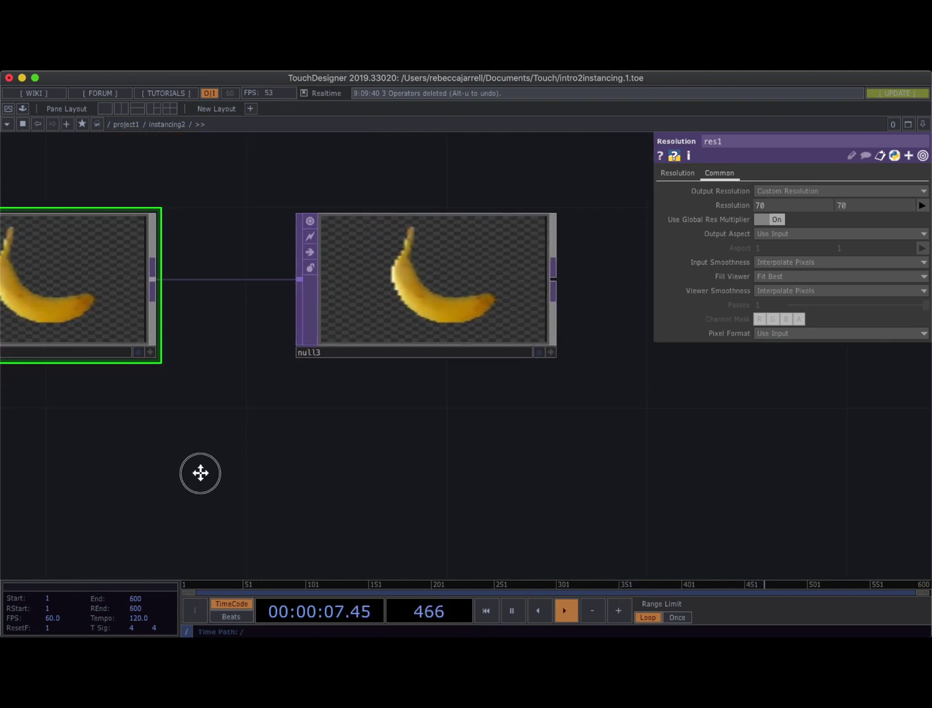
scroll(168, 455, "down", 3)
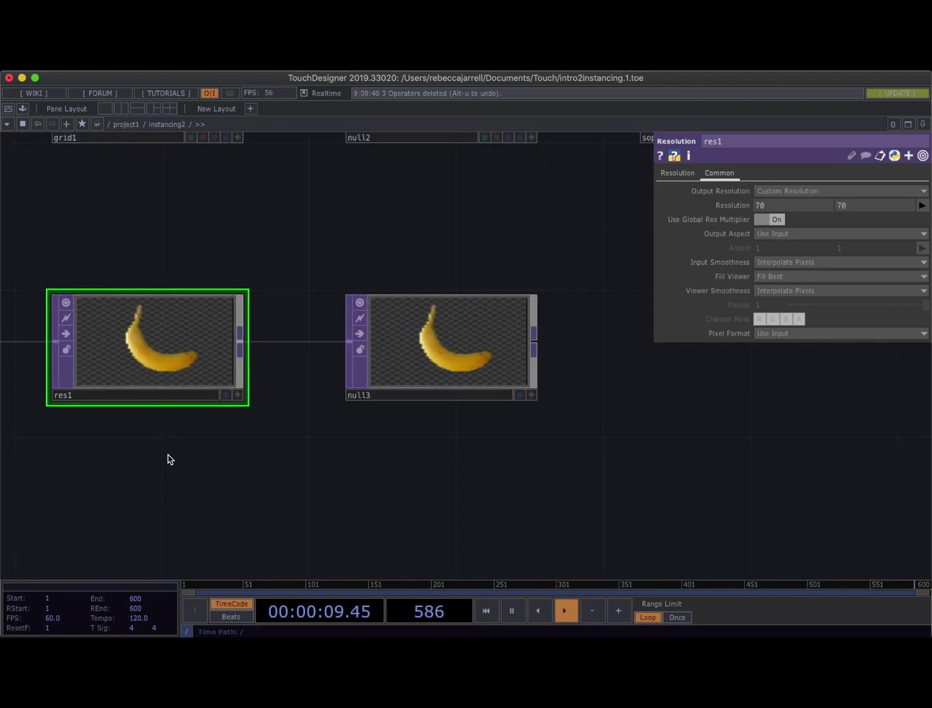
scroll(168, 455, "down", 2)
scroll(168, 455, "down", 3)
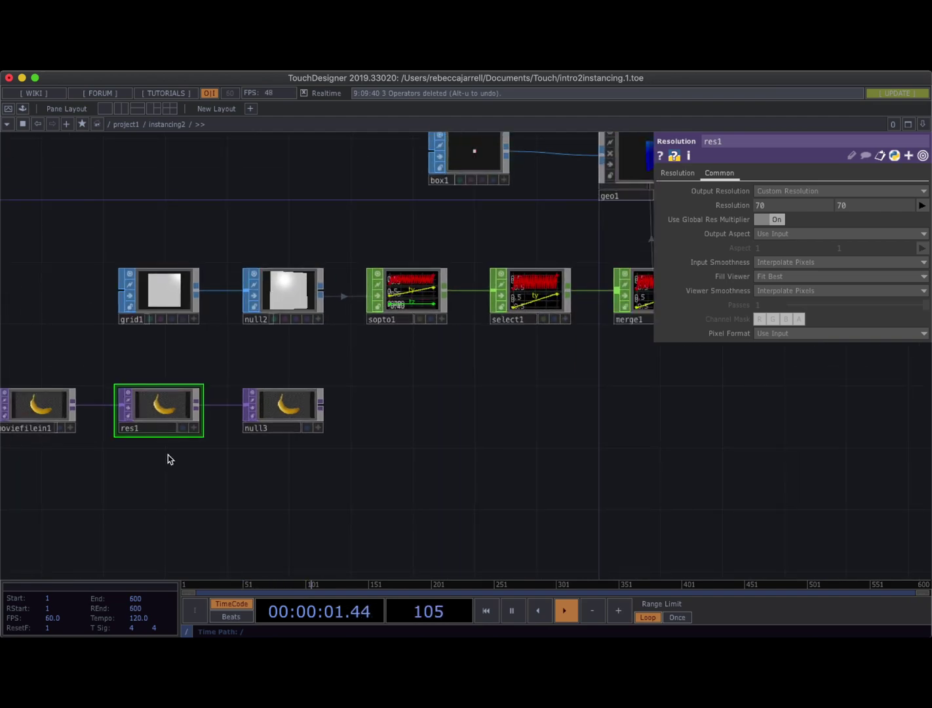
left_click_drag(167, 455, 247, 441)
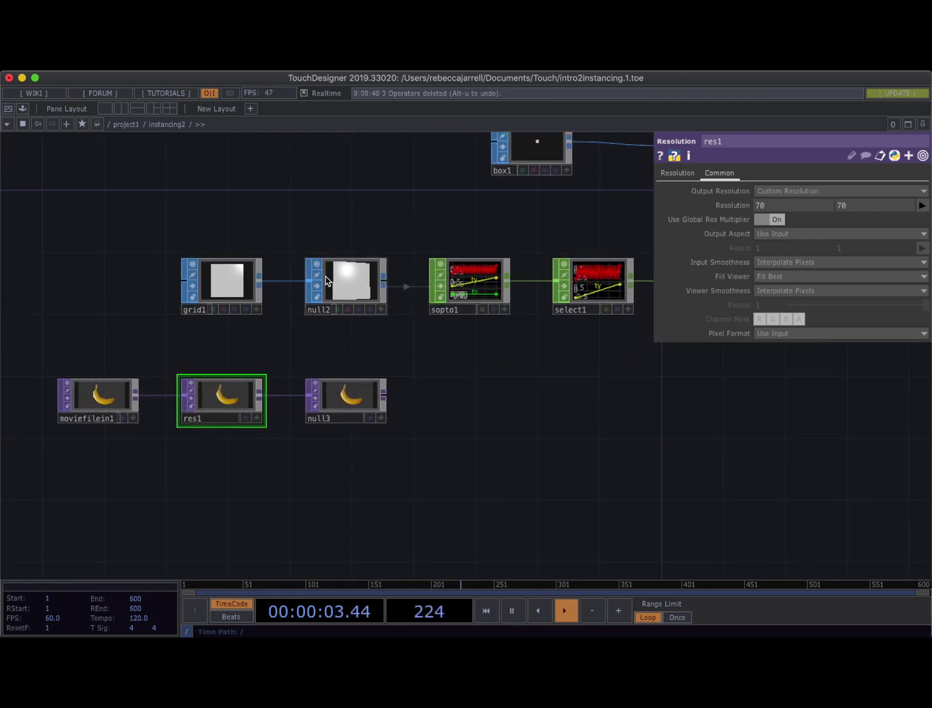
Link grid1's Rows to op('null3').height and Columns to op('null3').width
left_click(226, 276)
left_click_drag(299, 332, 348, 321)
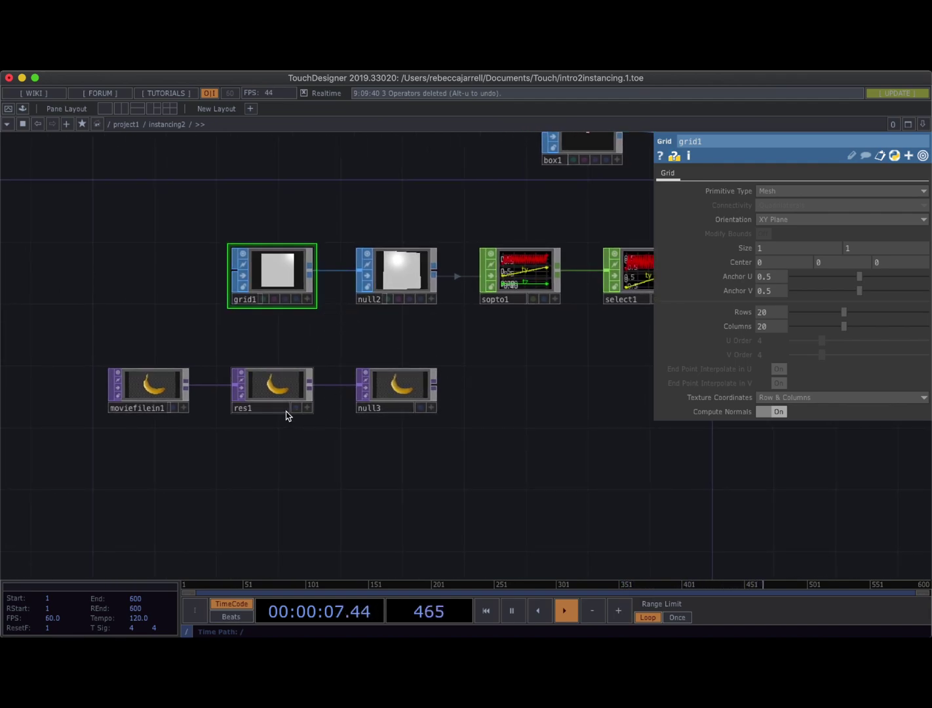
scroll(286, 412, "up", 3)
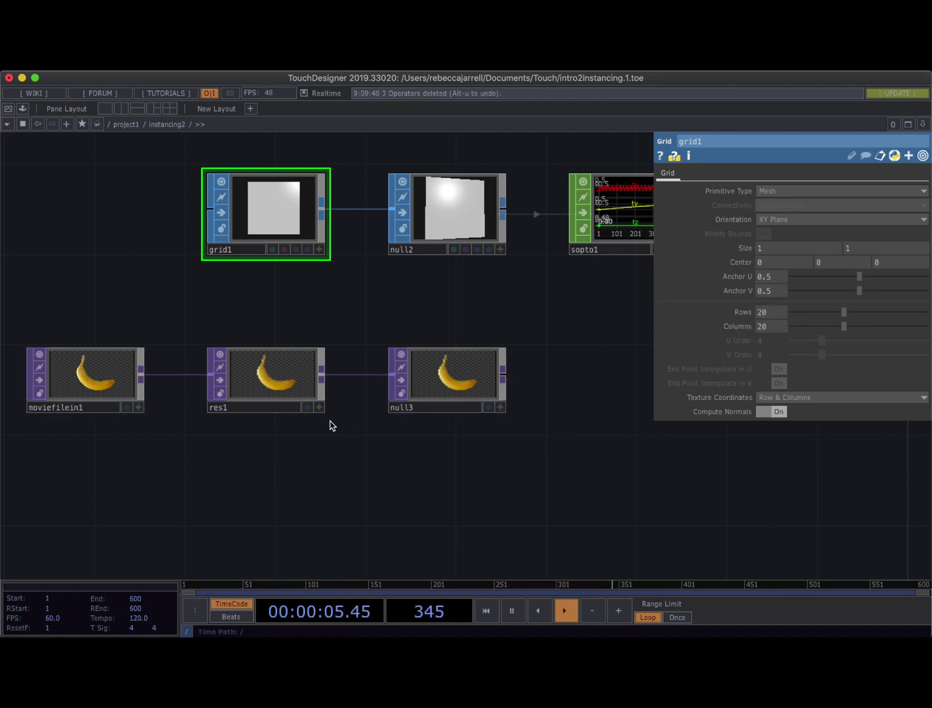
scroll(332, 425, "up", 5)
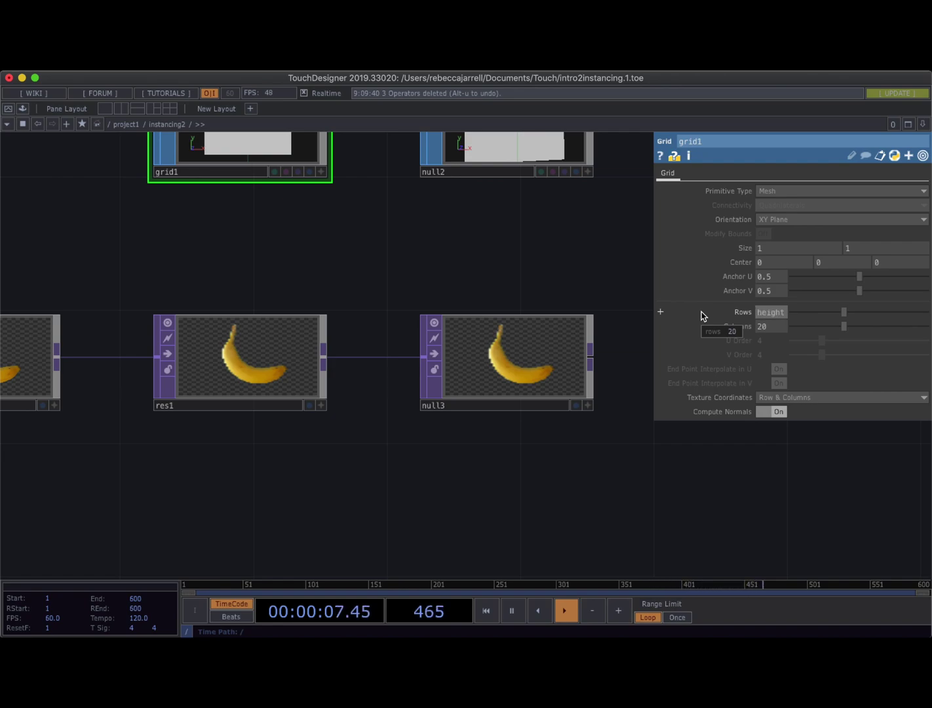
key("Return")
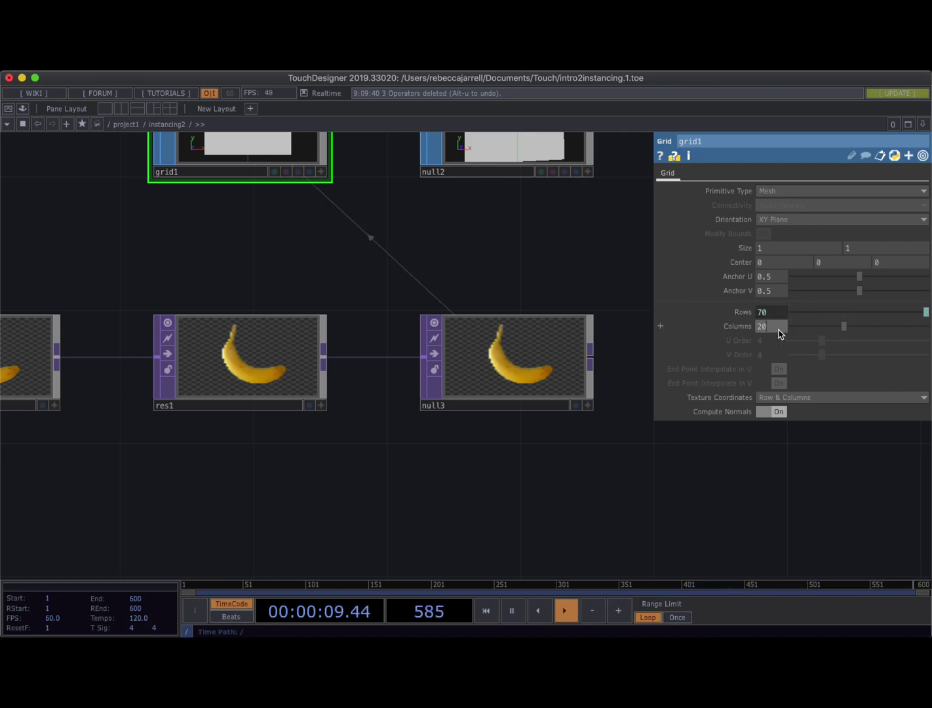
type("op")
key("Return")
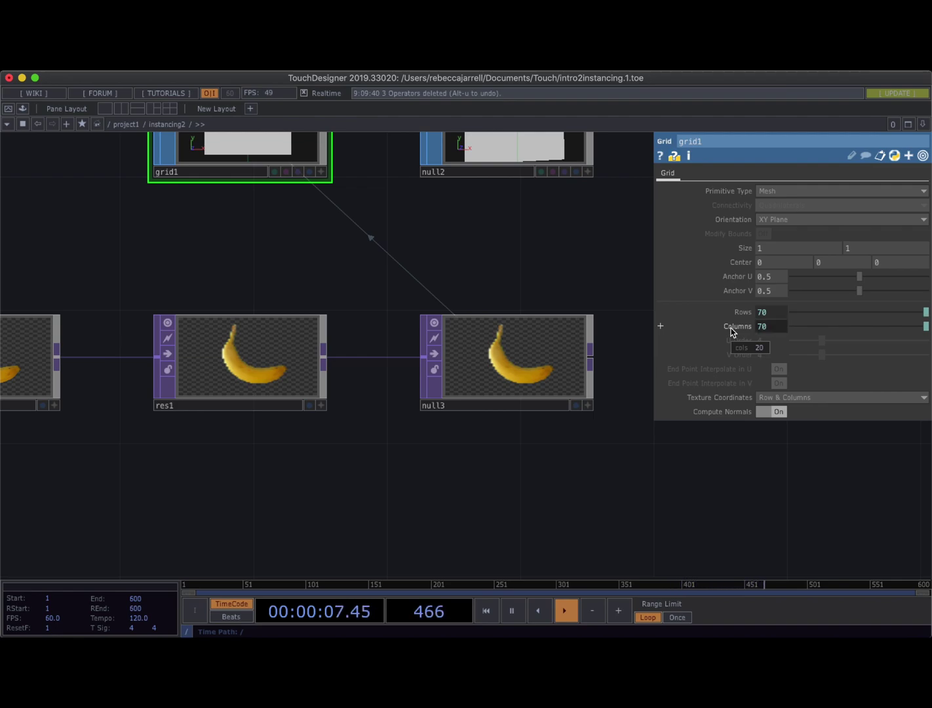
scroll(537, 399, "down", 3)
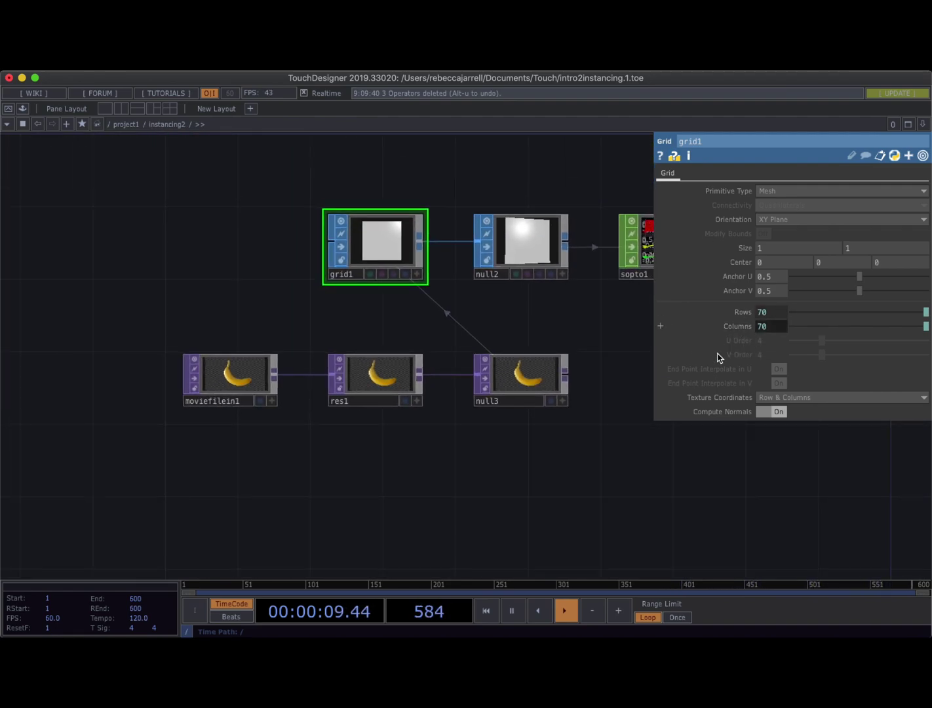
Change res1's resolution width to 100 and confirm grid1 now has 100 columns
left_click(373, 396)
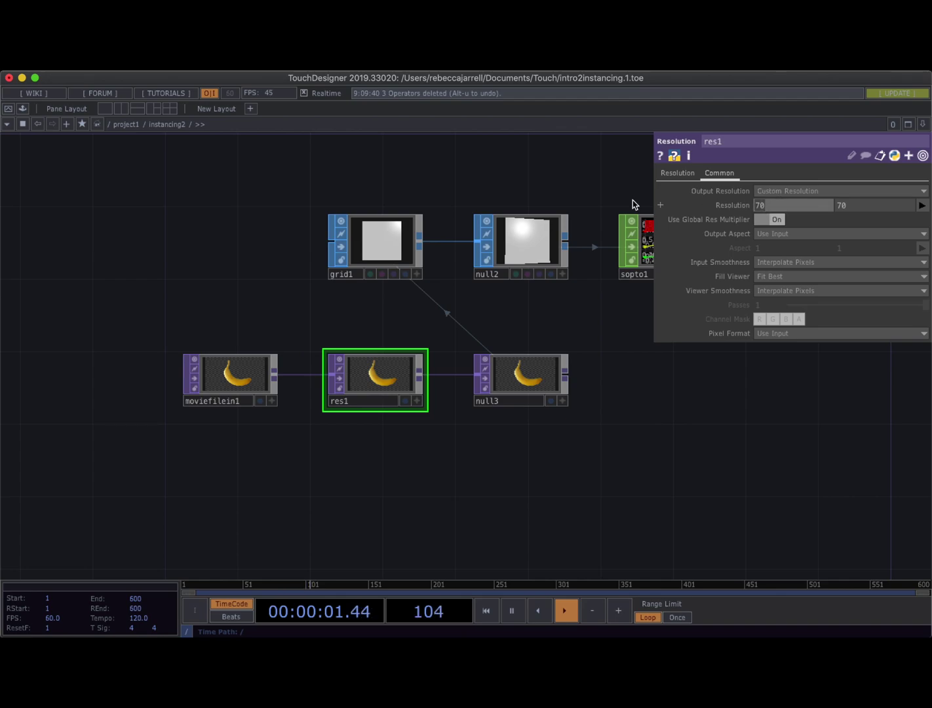
type("100")
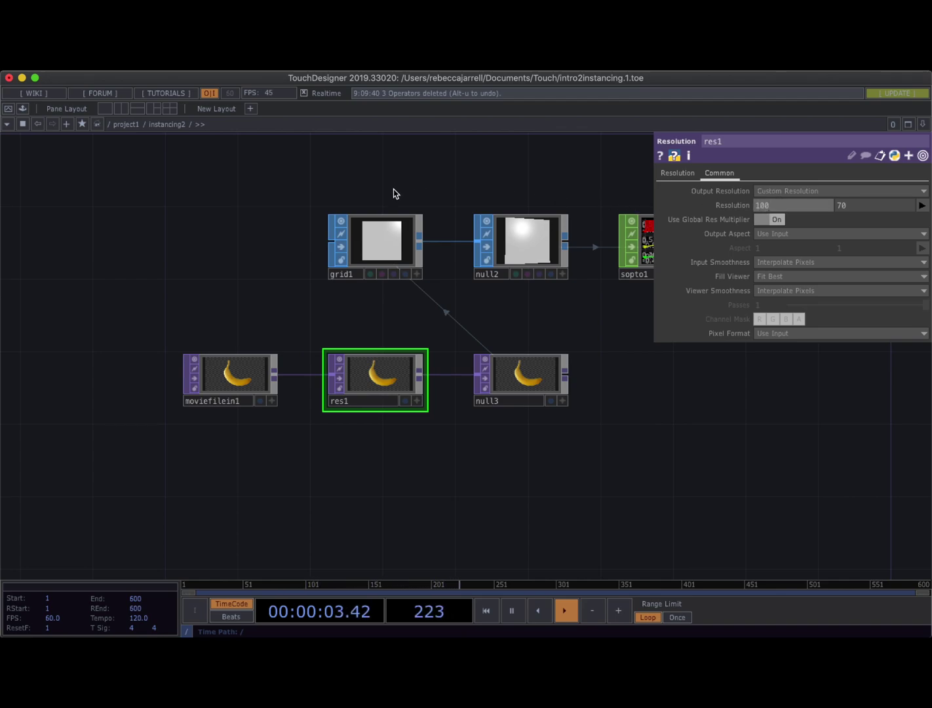
key("Return")
left_click(377, 238)
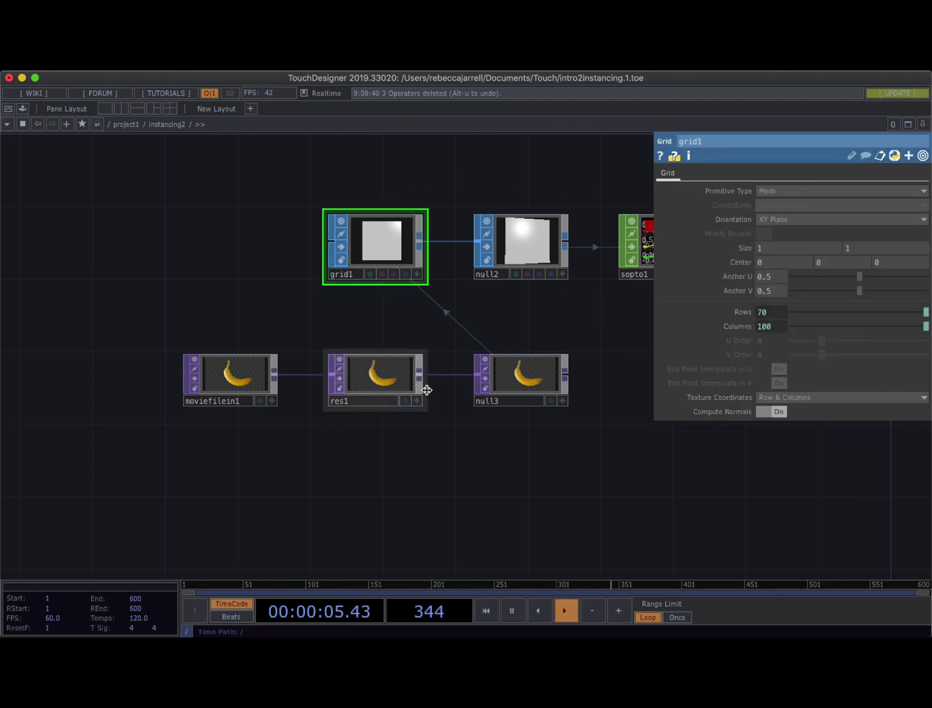
left_click(377, 385)
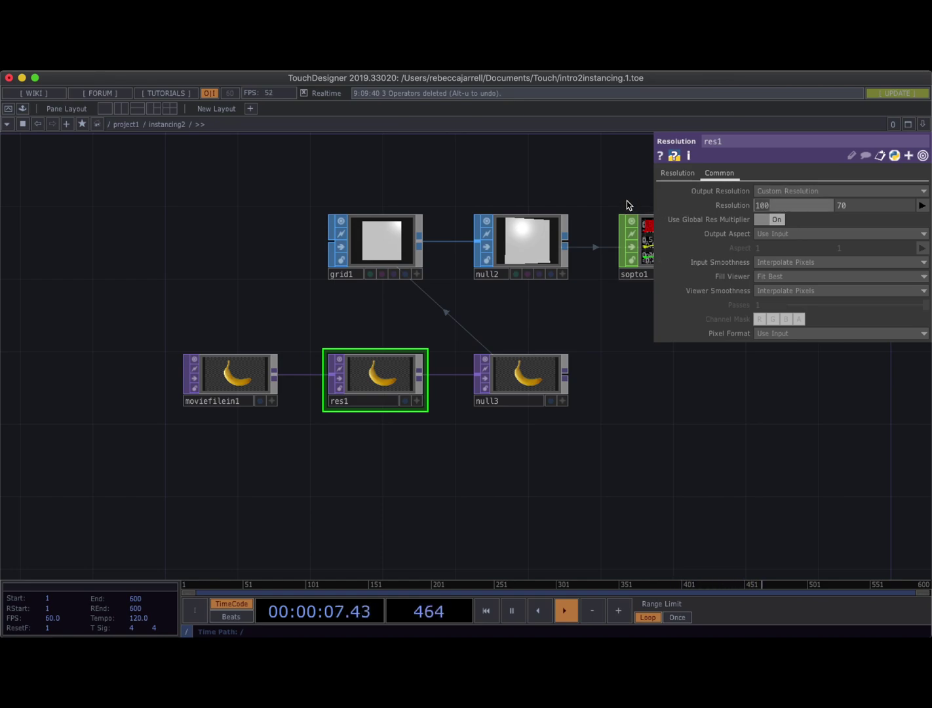
Drag moviefilein1, res1 and null3 left into a tight row, with null3 under grid1
left_click_drag(511, 485, 426, 475)
left_click_drag(239, 392, 115, 393)
left_click_drag(371, 392, 245, 392)
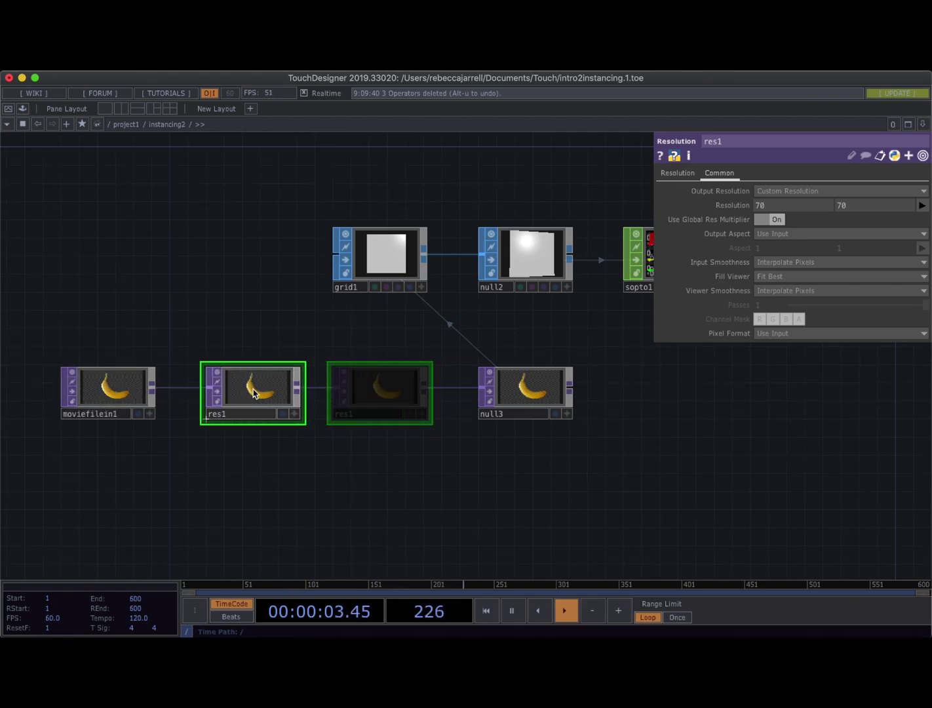
left_click_drag(522, 400, 371, 392)
left_click_drag(469, 377, 371, 391)
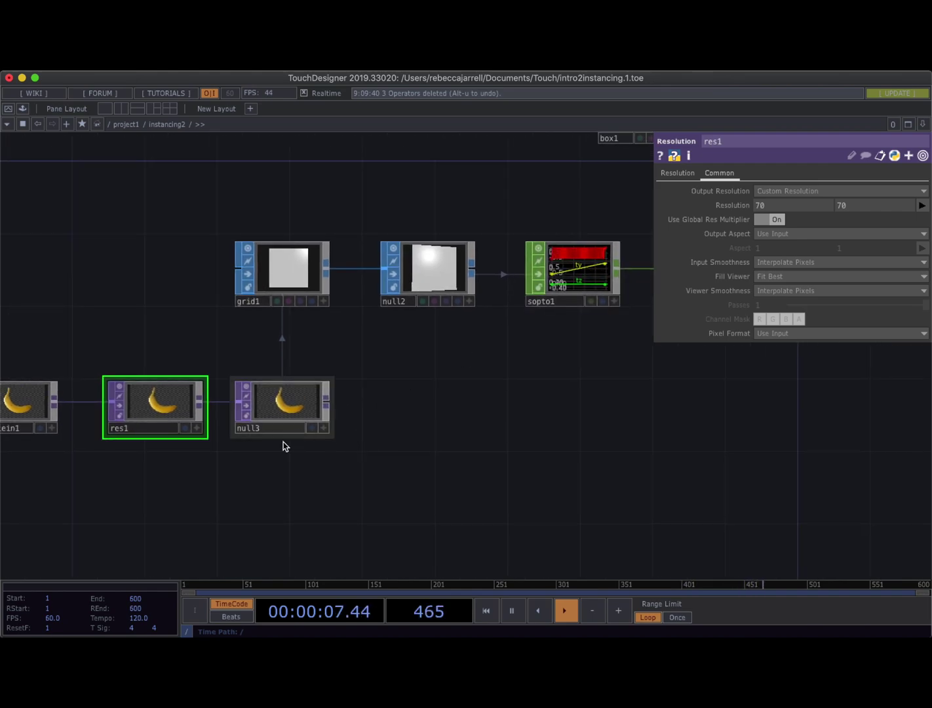
left_click_drag(165, 363, 242, 355)
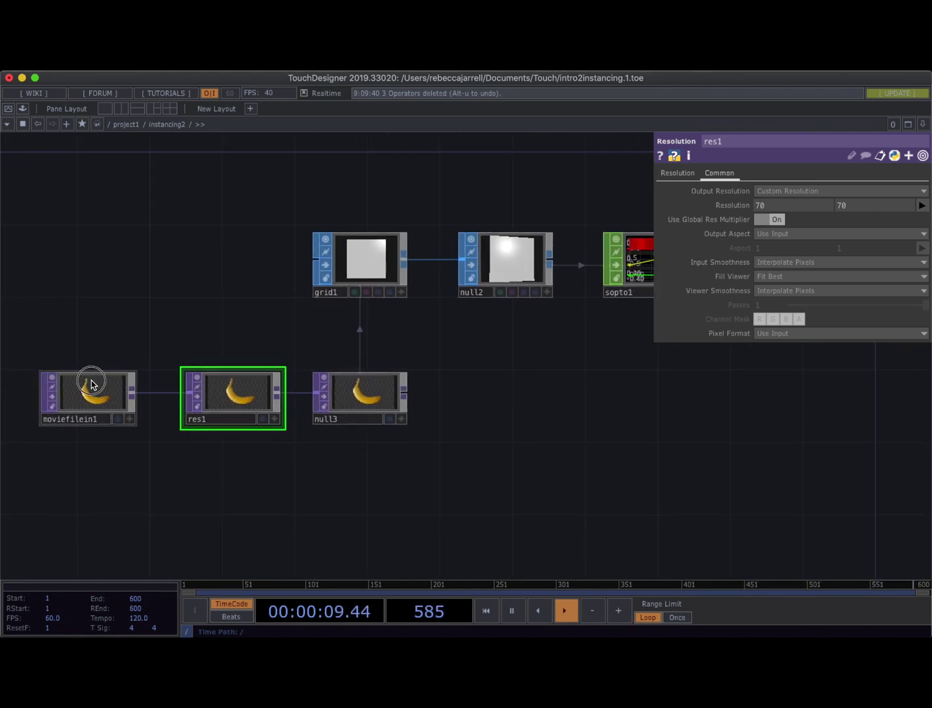
left_click_drag(92, 381, 110, 381)
left_click_drag(318, 491, 236, 492)
left_click(276, 406)
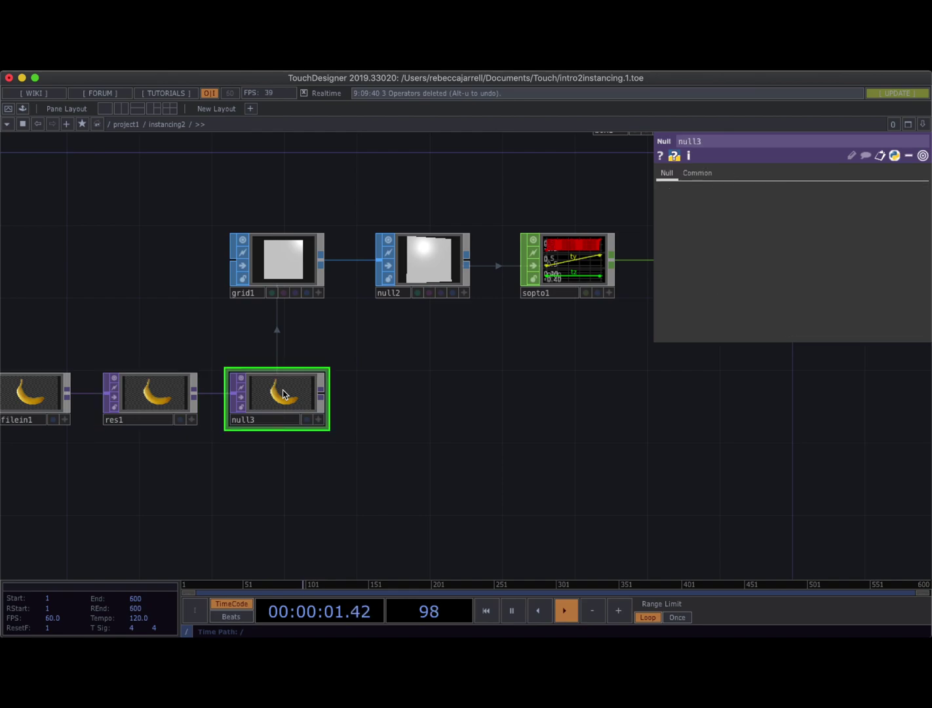
Add a TOP to CHOP, topto1, fed from null3's output
right_click(320, 397)
left_click(192, 243)
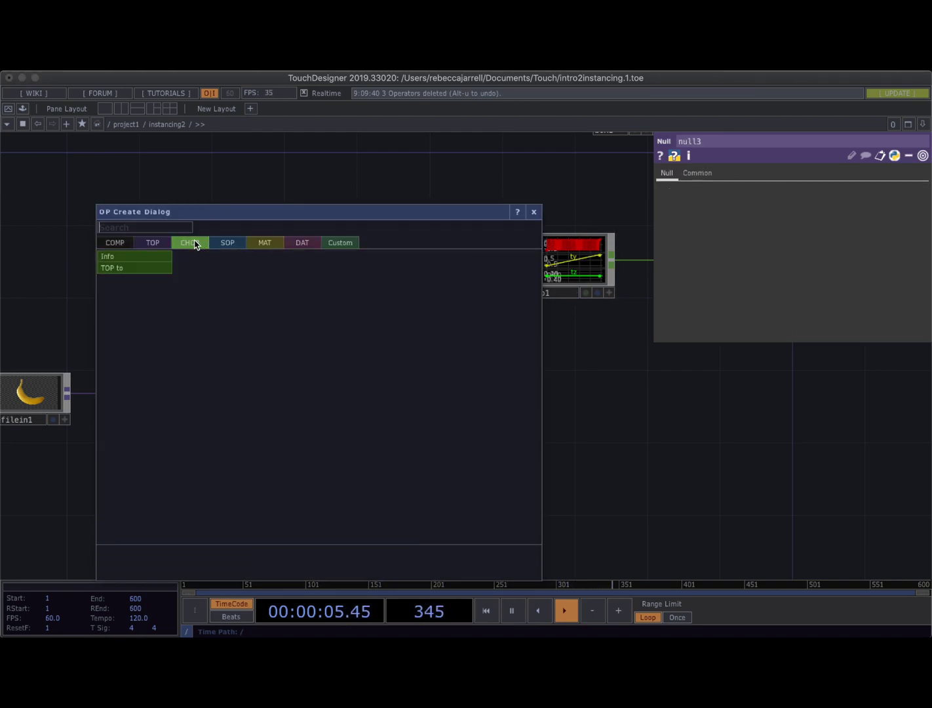
left_click(133, 270)
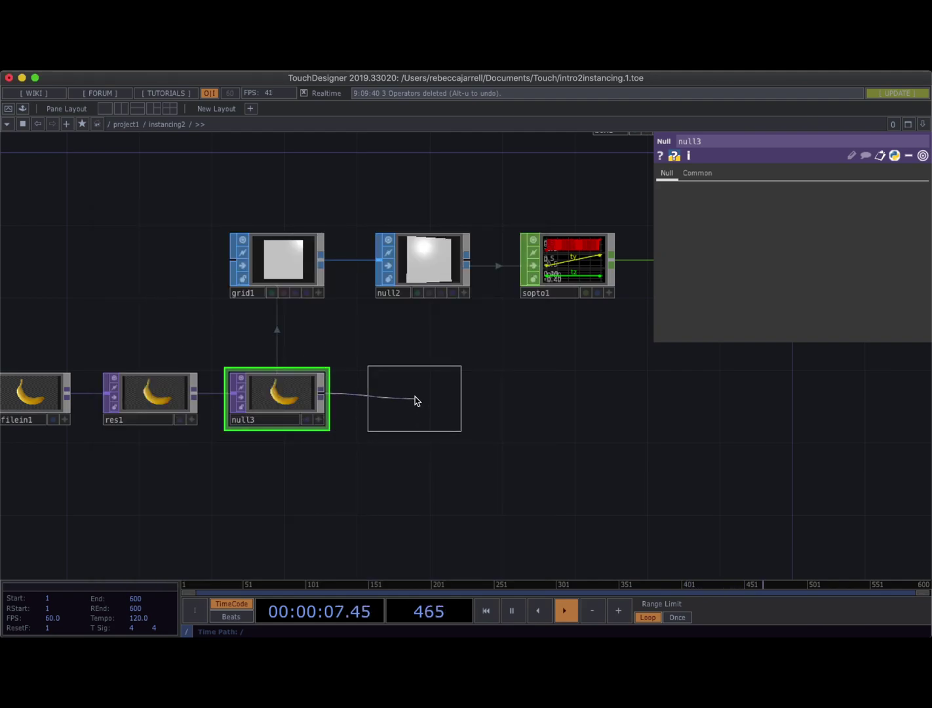
left_click(420, 402)
scroll(400, 469, "right", 2)
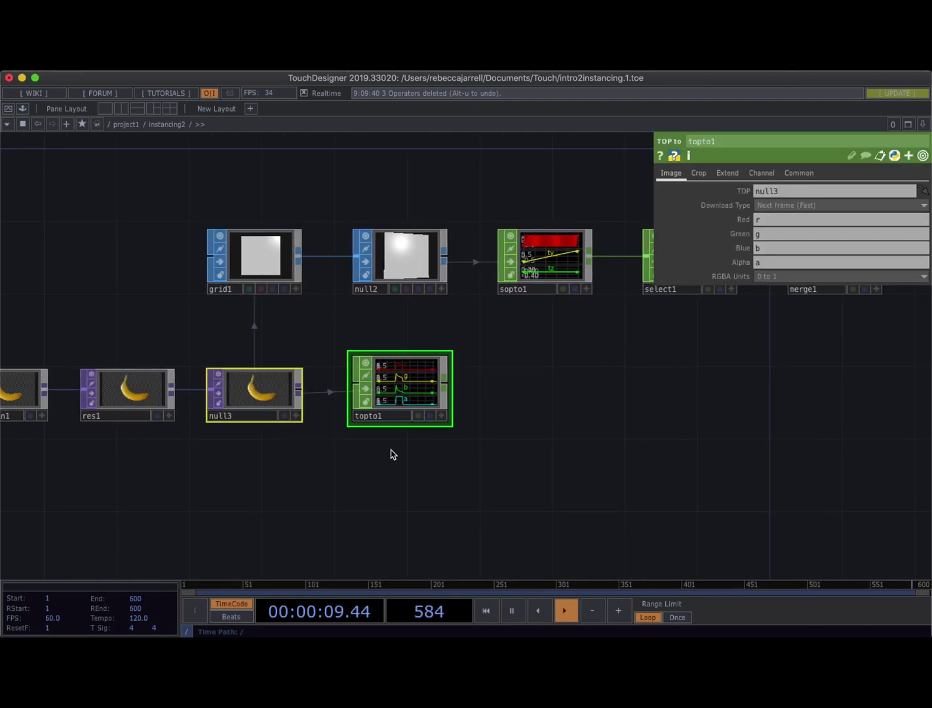
scroll(411, 384, "up", 2)
scroll(410, 372, "up", 2)
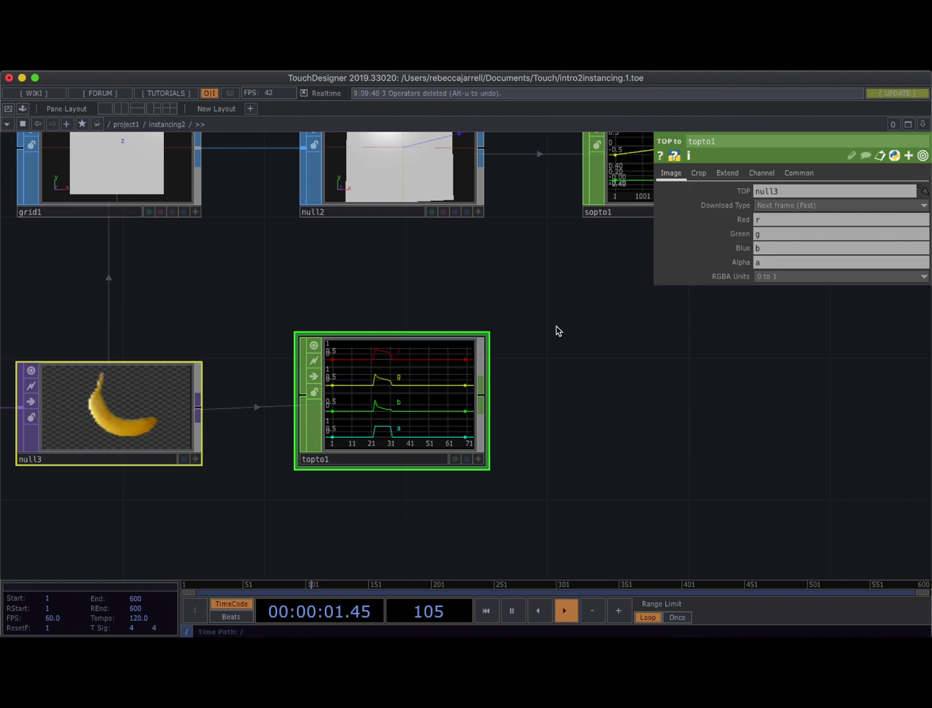
Set topto1's Crop to Full Image
left_click(699, 174)
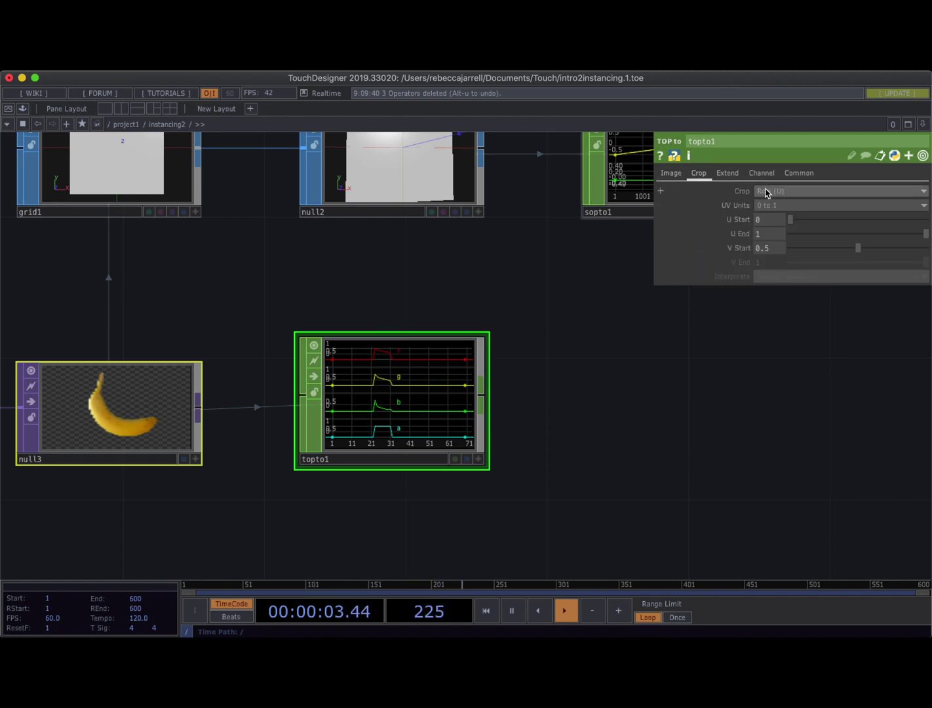
left_click(385, 381)
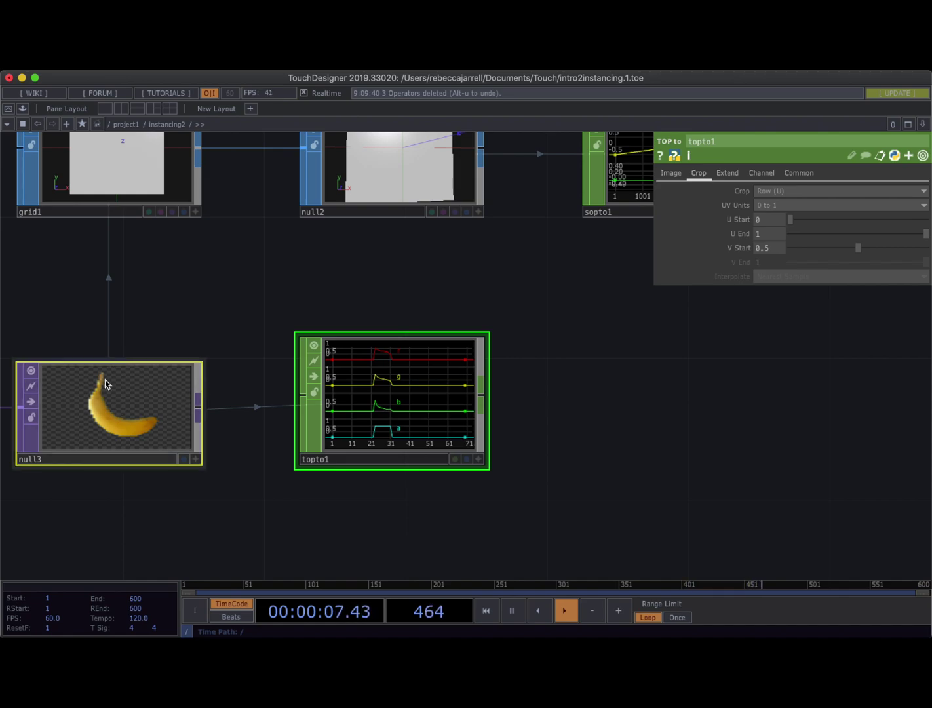
left_click(777, 191)
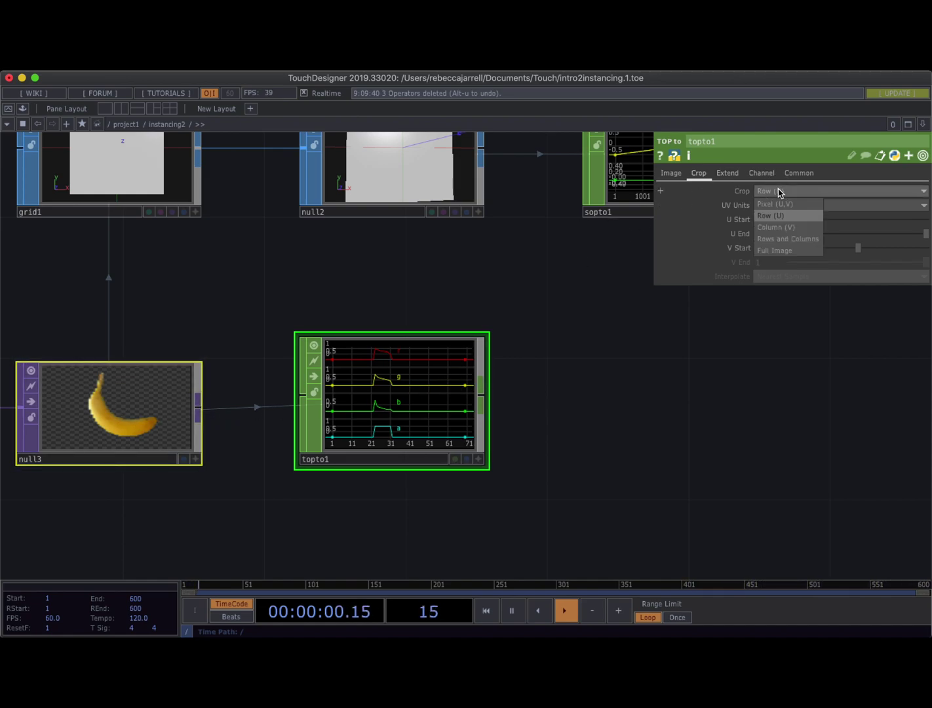
left_click(782, 251)
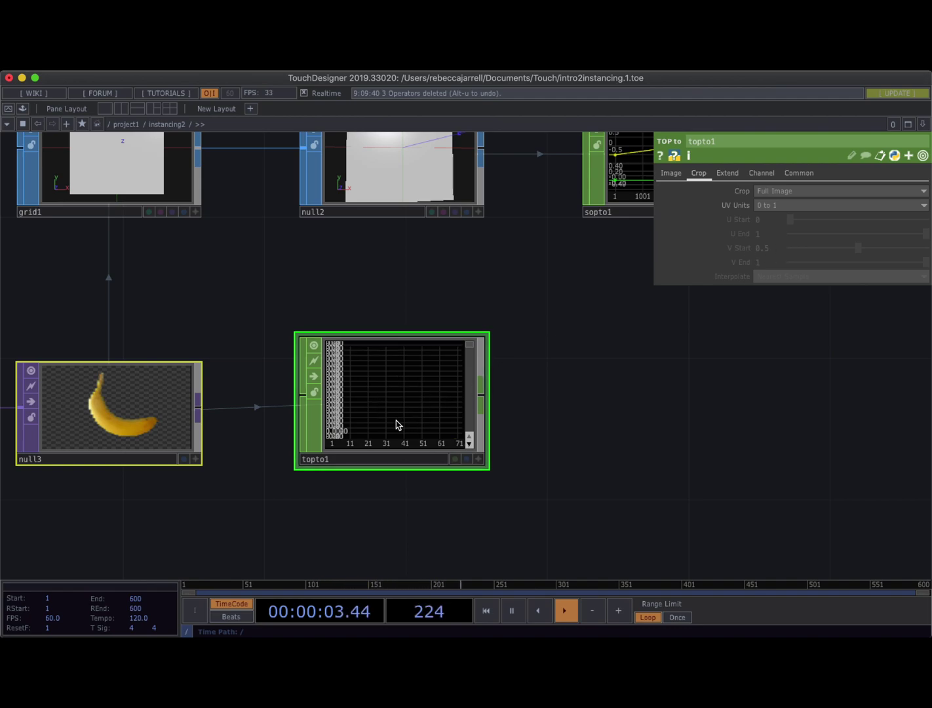
Clear the Blue and Green channel names and rename the Red channel to tz
left_click(672, 173)
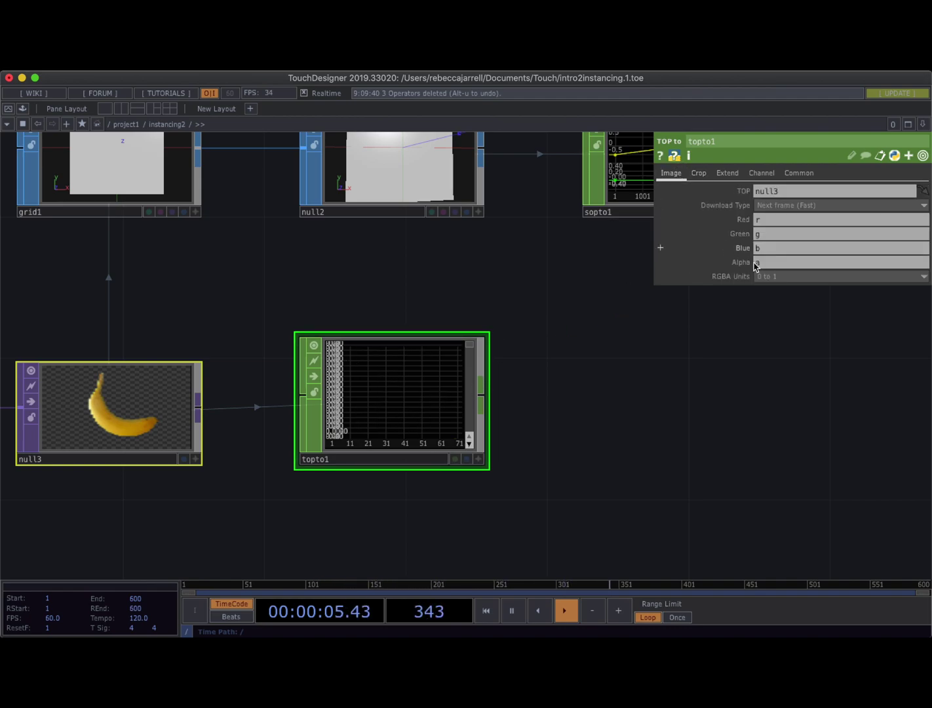
left_click(769, 248)
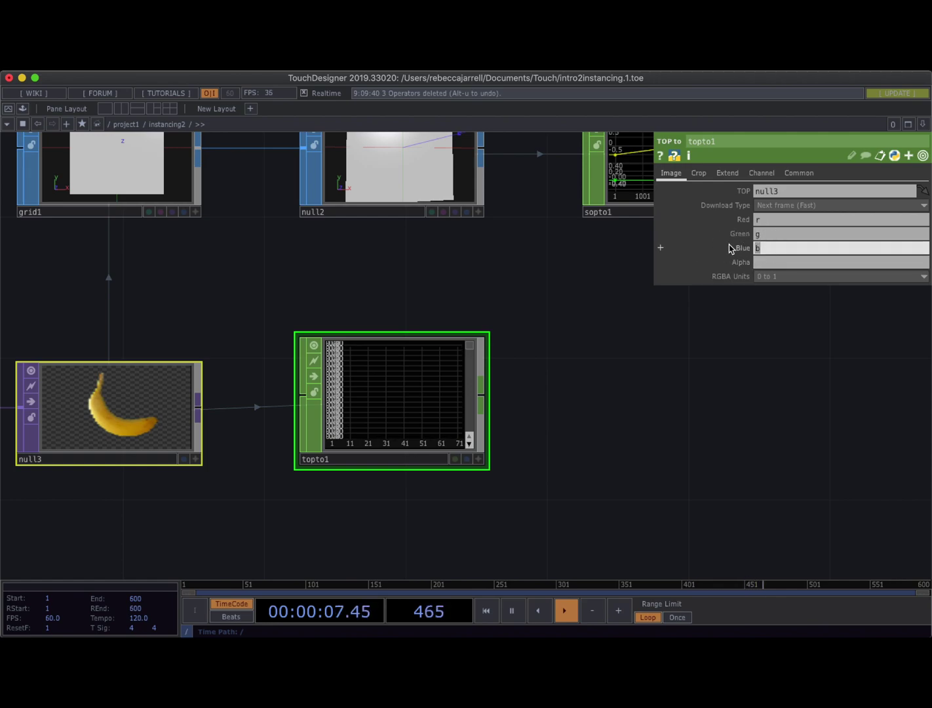
key("BackSpace")
left_click(769, 233)
key("BackSpace")
left_click(768, 221)
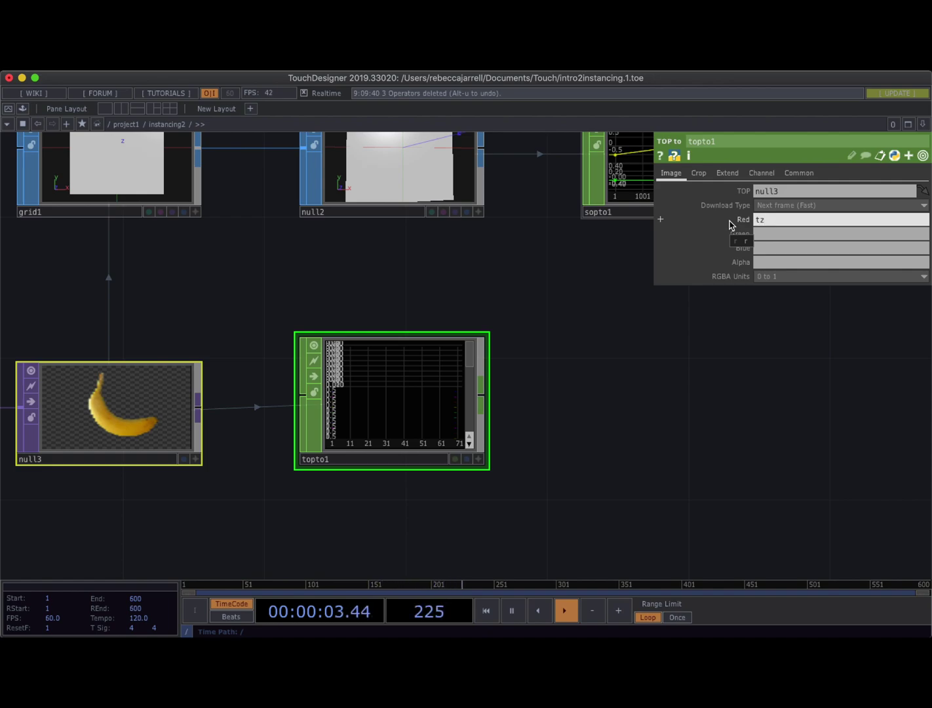
Add a Shuffle CHOP after topto1 with Method set to Sequence Channels by Name
scroll(558, 415, "down", 4)
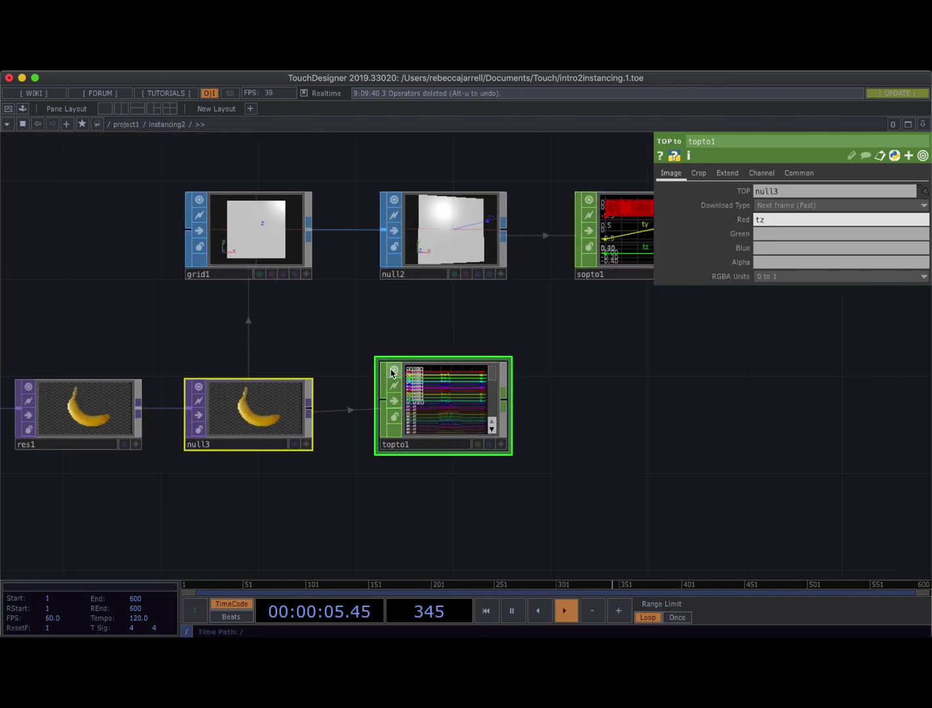
left_click(391, 373)
left_click_drag(459, 350, 385, 338)
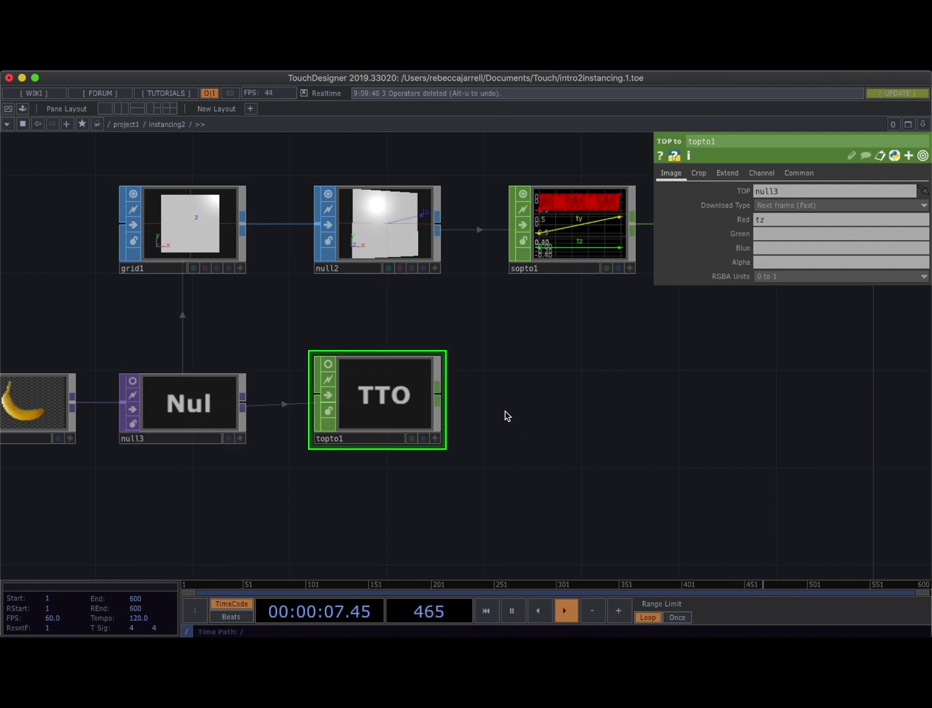
left_click_drag(502, 415, 377, 408)
right_click(373, 402)
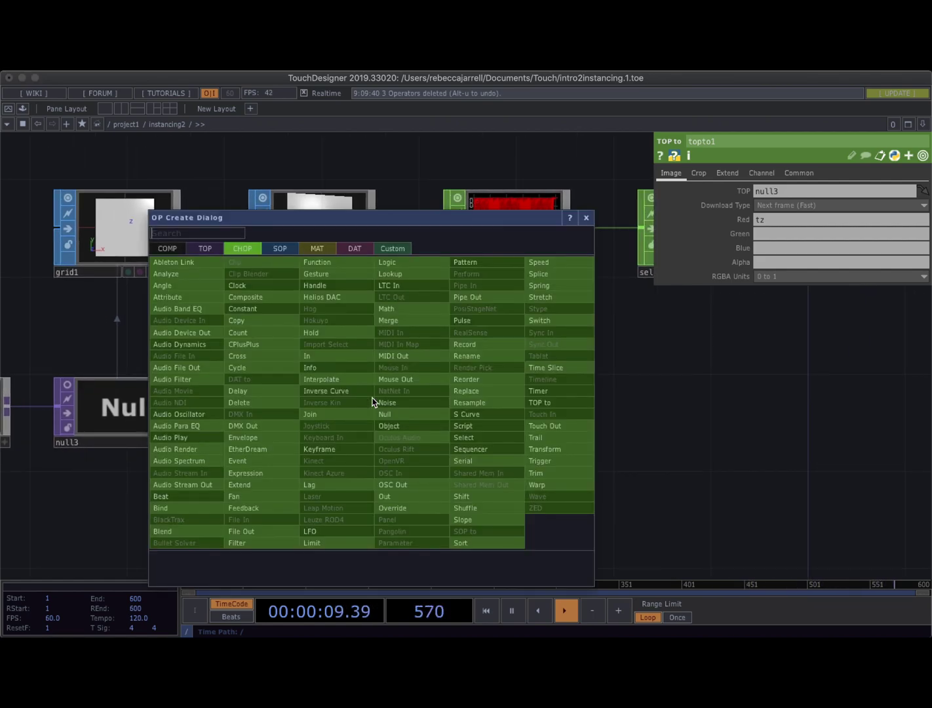
left_click(482, 510)
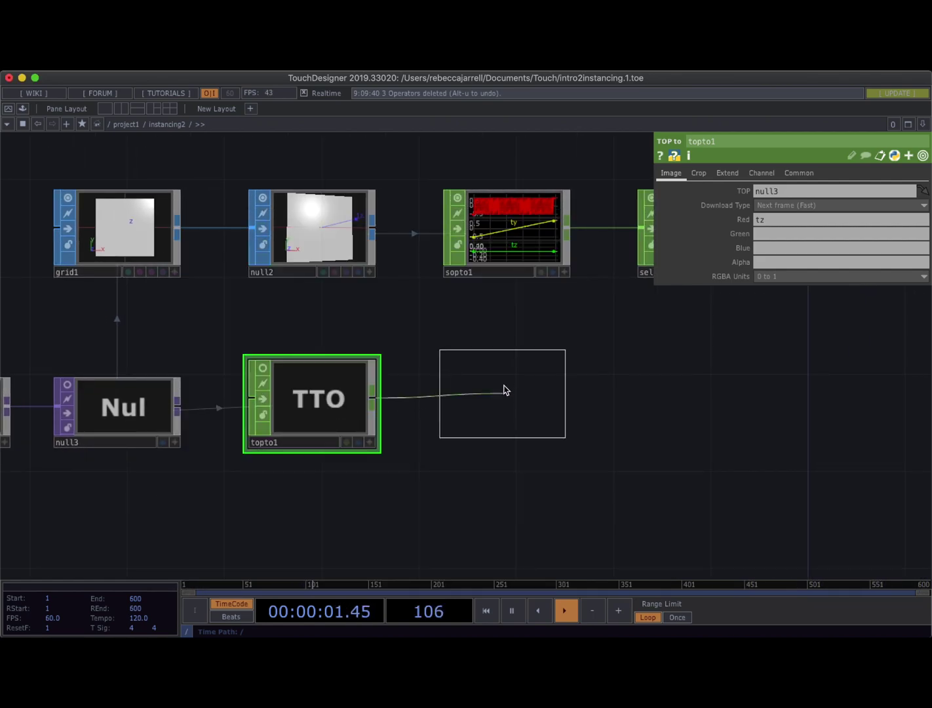
left_click(482, 404)
left_click(761, 191)
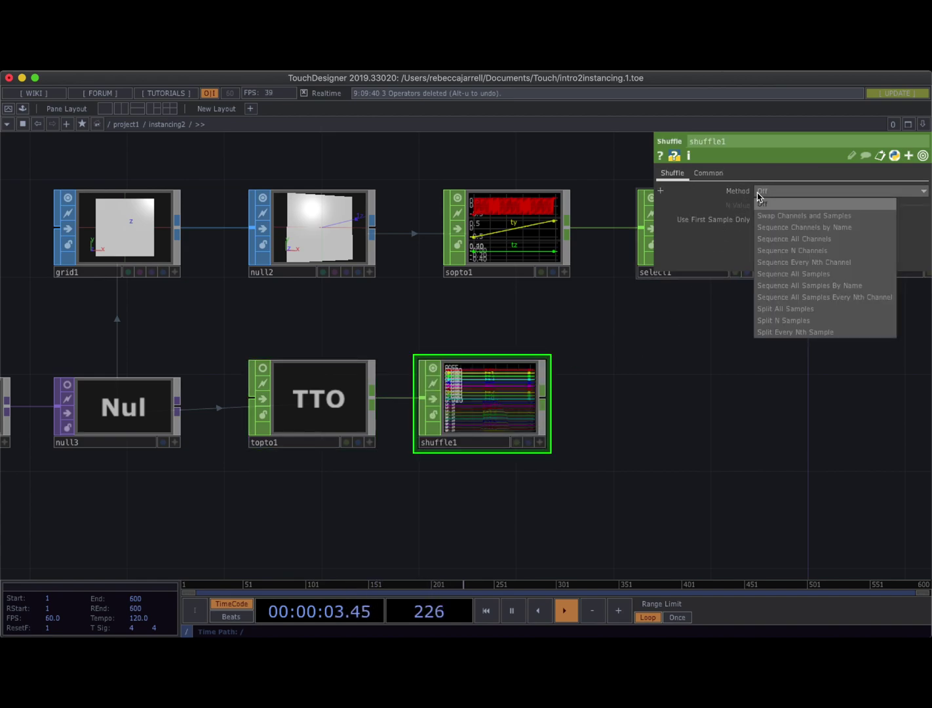
left_click(782, 227)
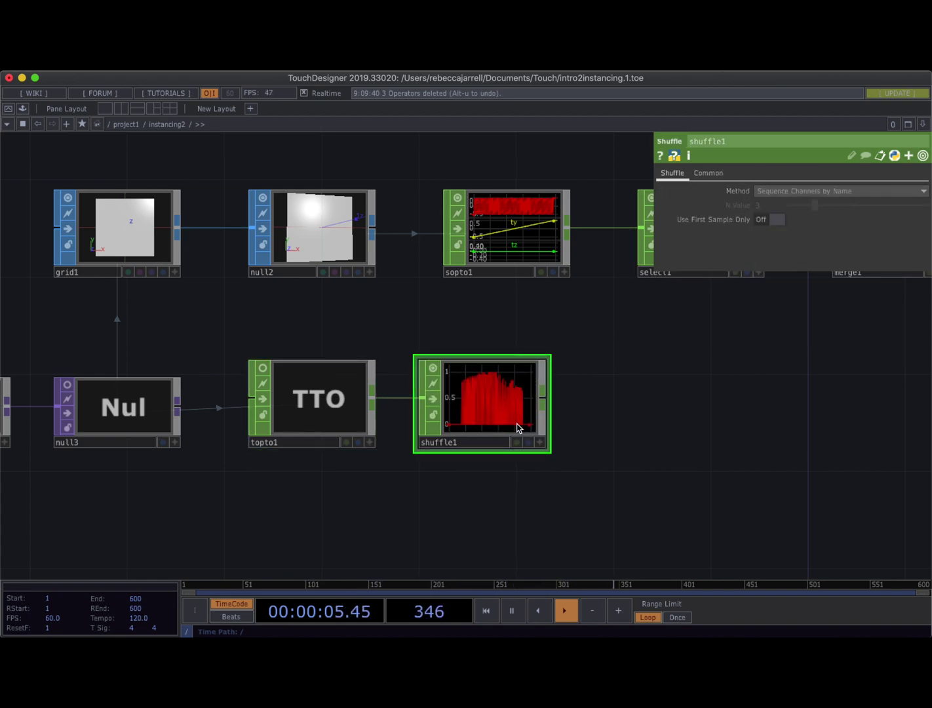
Inspect topto1's channel data, then nudge shuffle1 right and switch off its preview
scroll(516, 427, "up", 3)
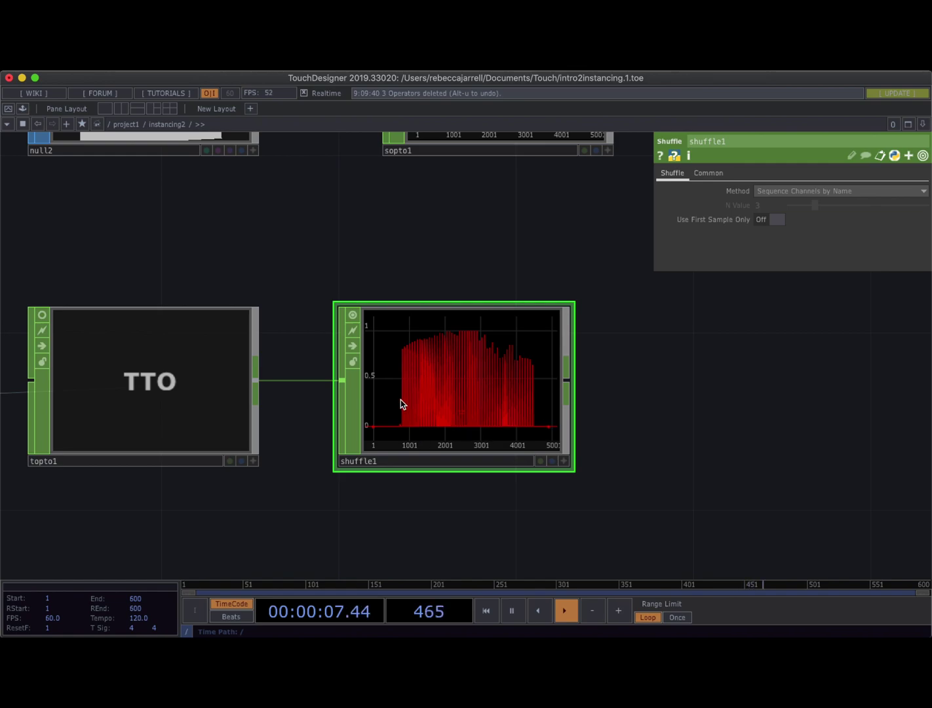
left_click(42, 315)
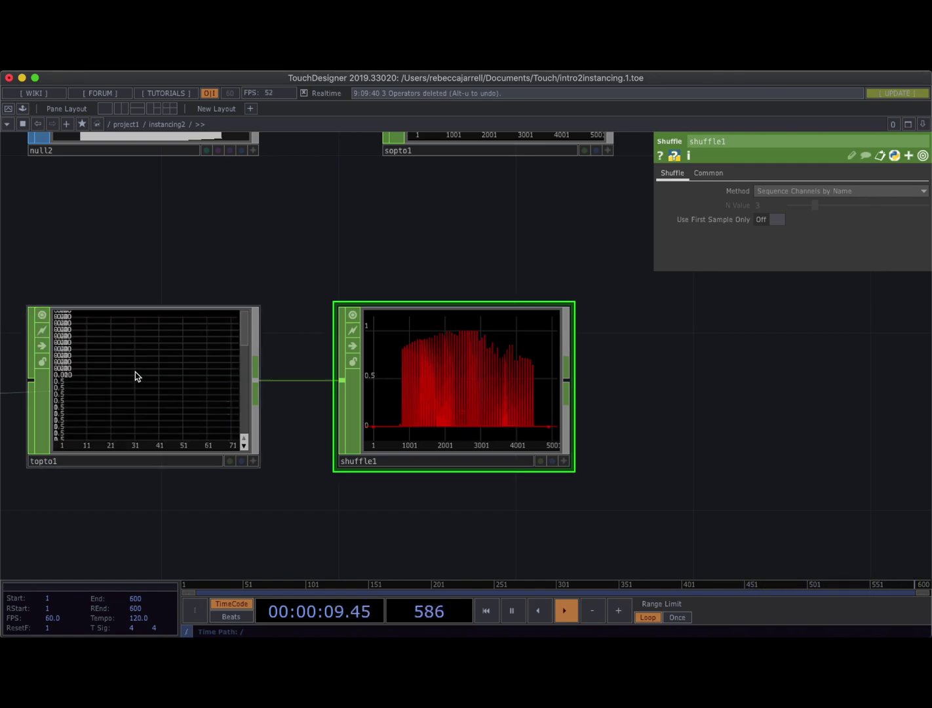
scroll(136, 376, "down", 4)
scroll(208, 345, "up", 3)
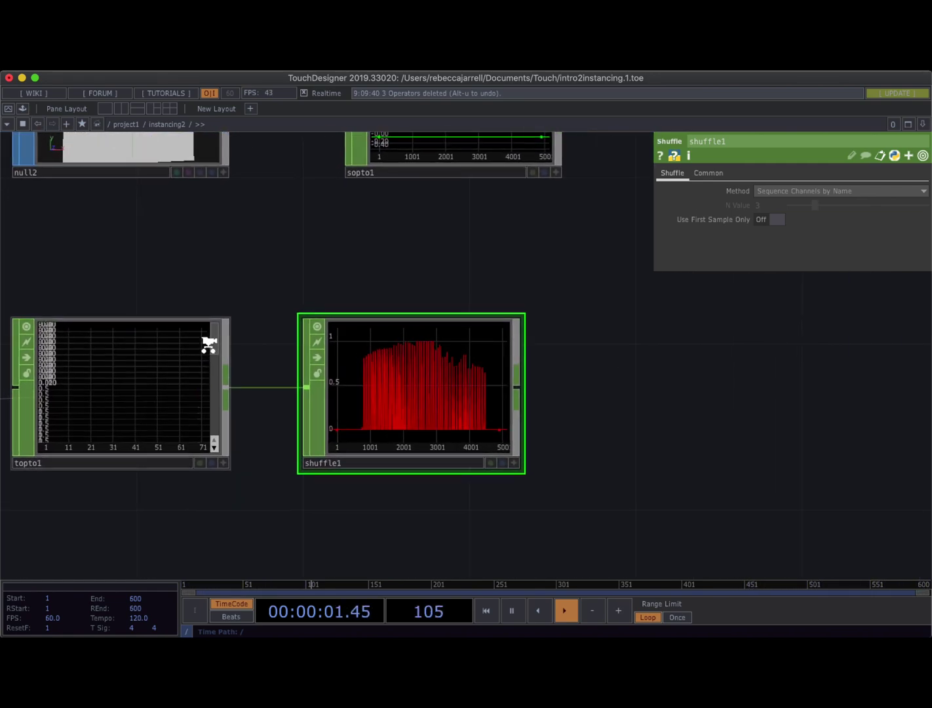
mouse_move(208, 346)
left_mouse_down()
mouse_move(201, 395)
mouse_move(208, 347)
left_mouse_up()
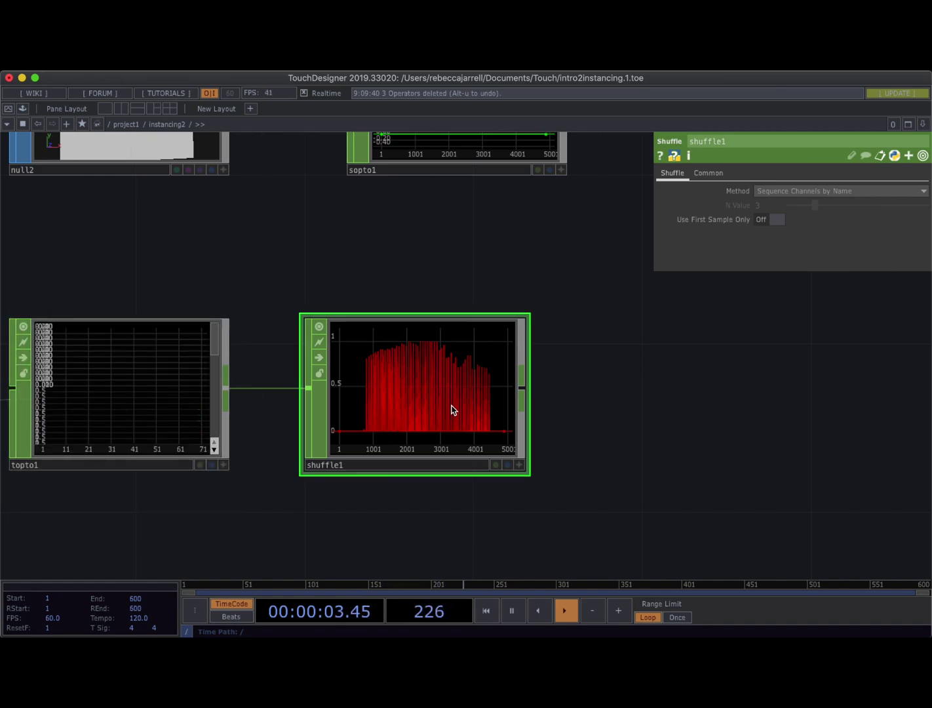
left_click(23, 330)
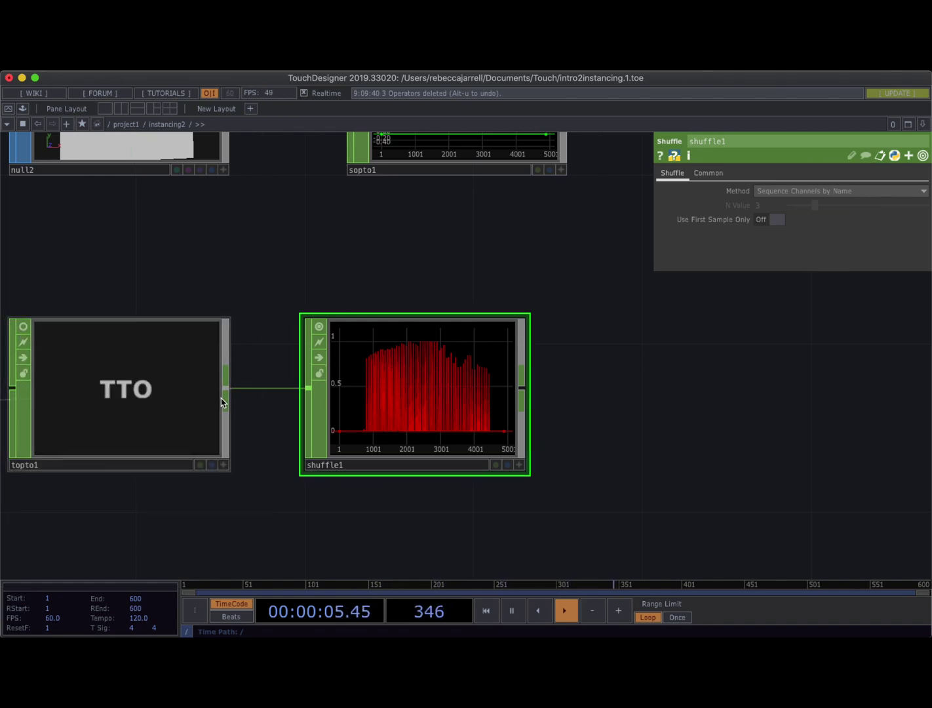
scroll(225, 400, "down", 4)
scroll(331, 395, "down", 1)
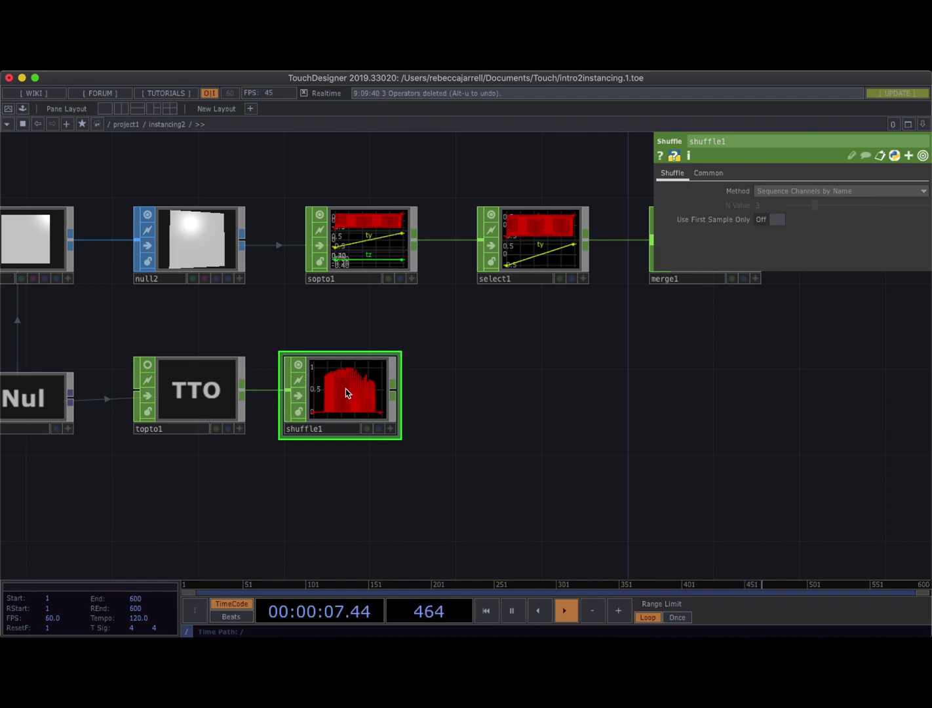
left_click_drag(344, 393, 366, 393)
left_click(318, 364)
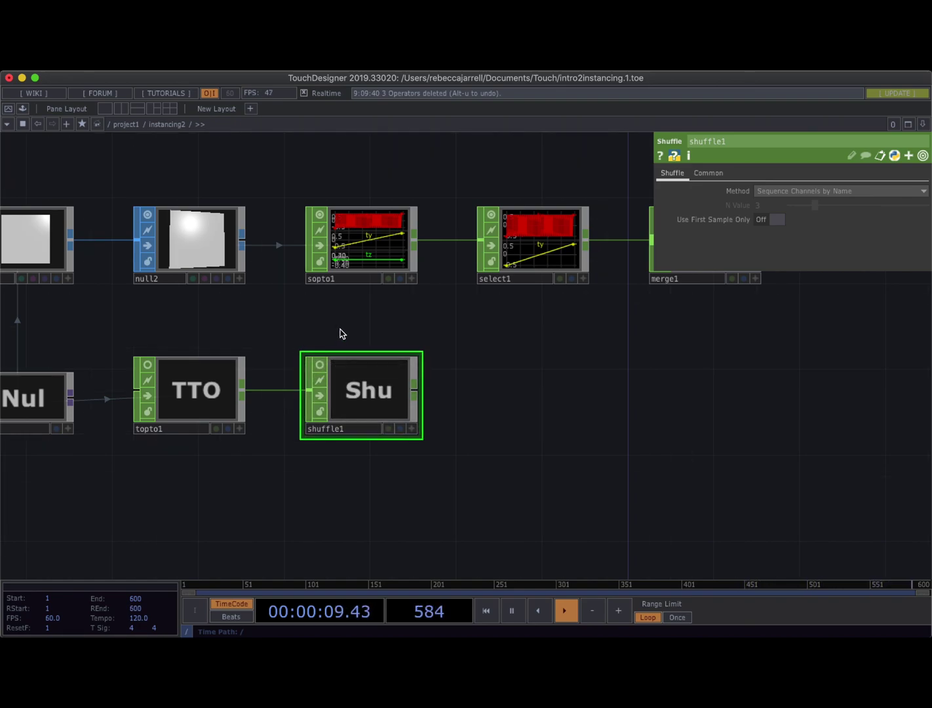
left_click_drag(339, 333, 252, 370)
Add a Math CHOP, math1, after shuffle1
left_click(243, 403)
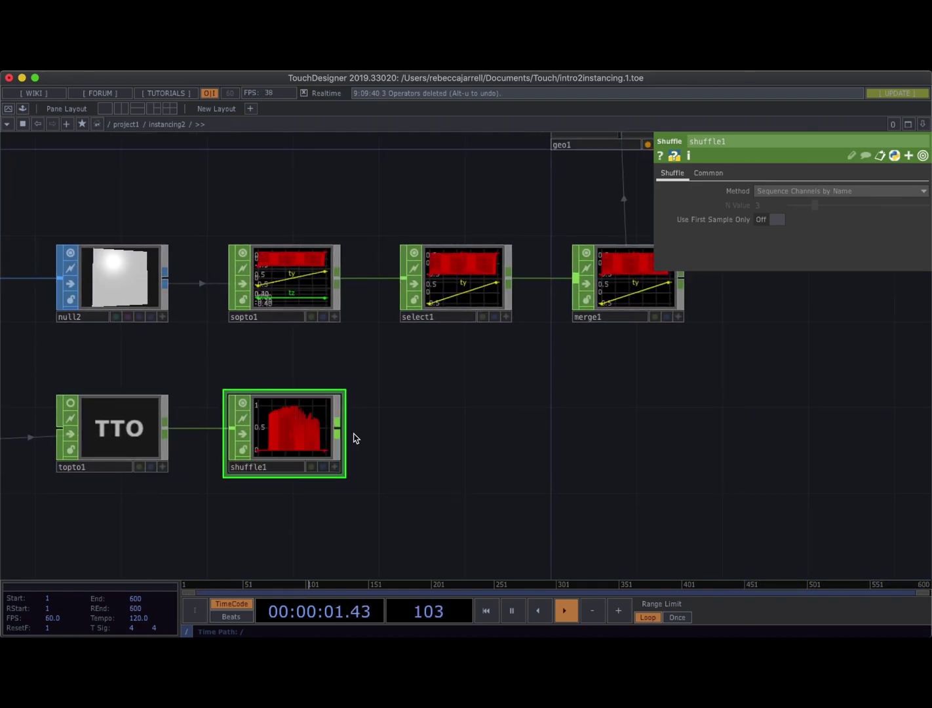
right_click(341, 432)
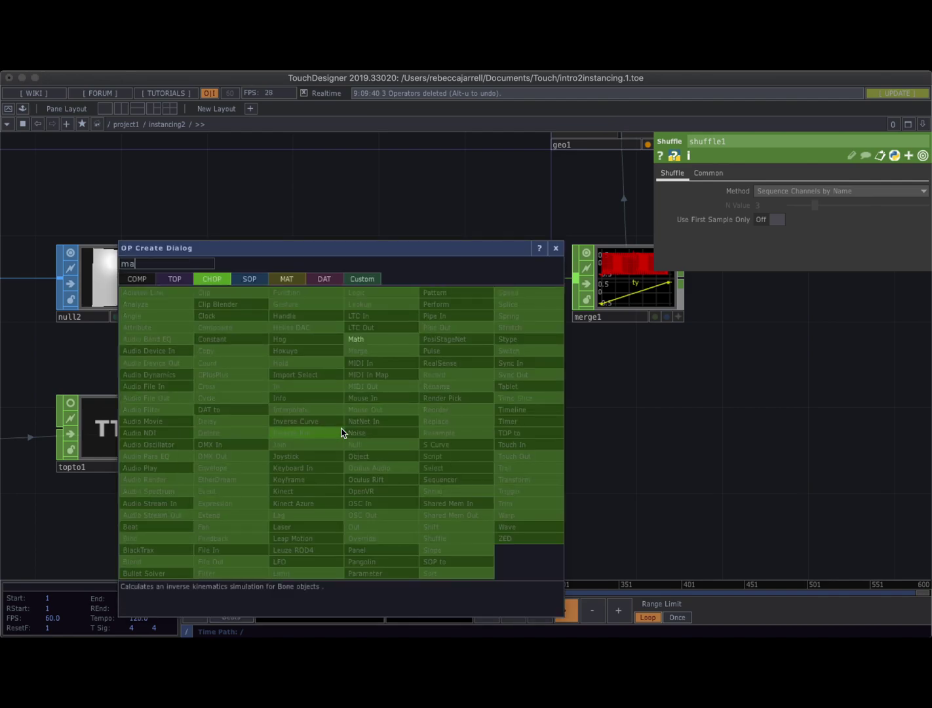
left_click(367, 345)
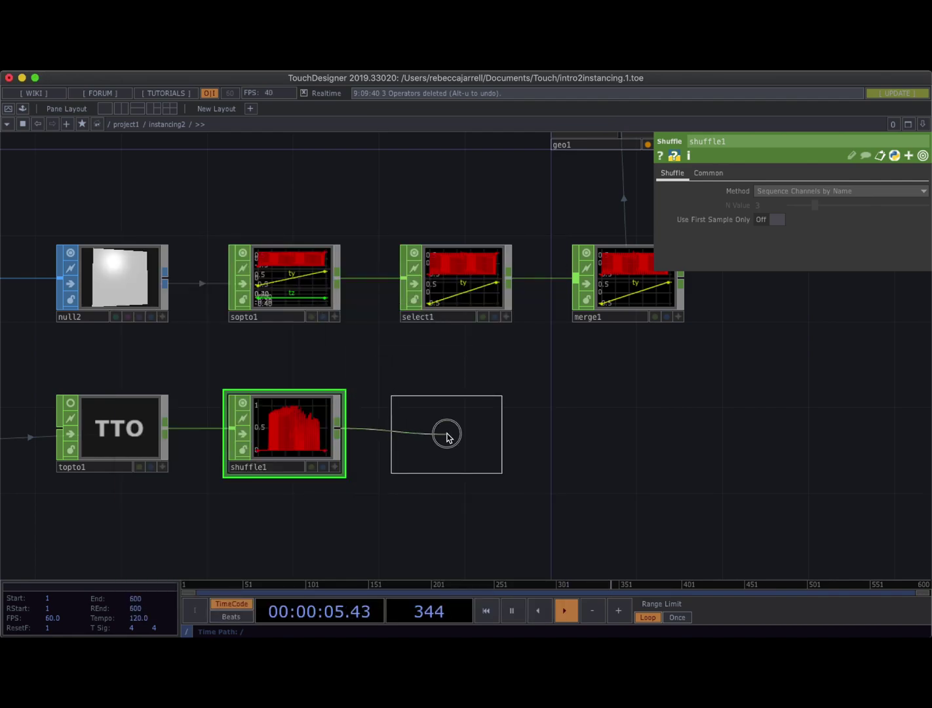
left_click(444, 432)
scroll(386, 388, "down", 2)
scroll(387, 393, "right", 2)
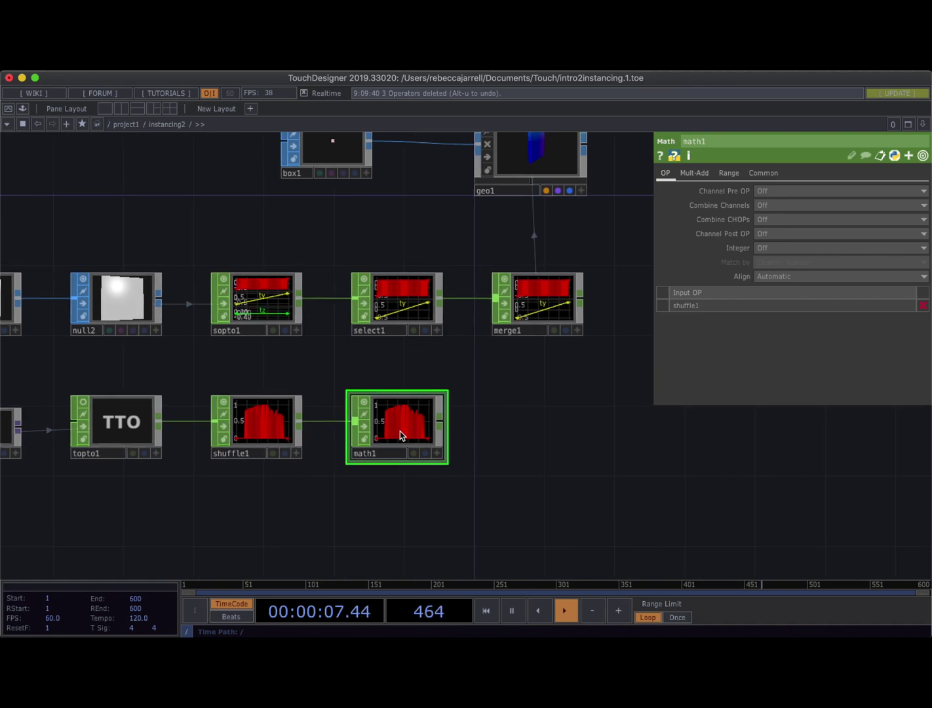
scroll(400, 432, "up", 5)
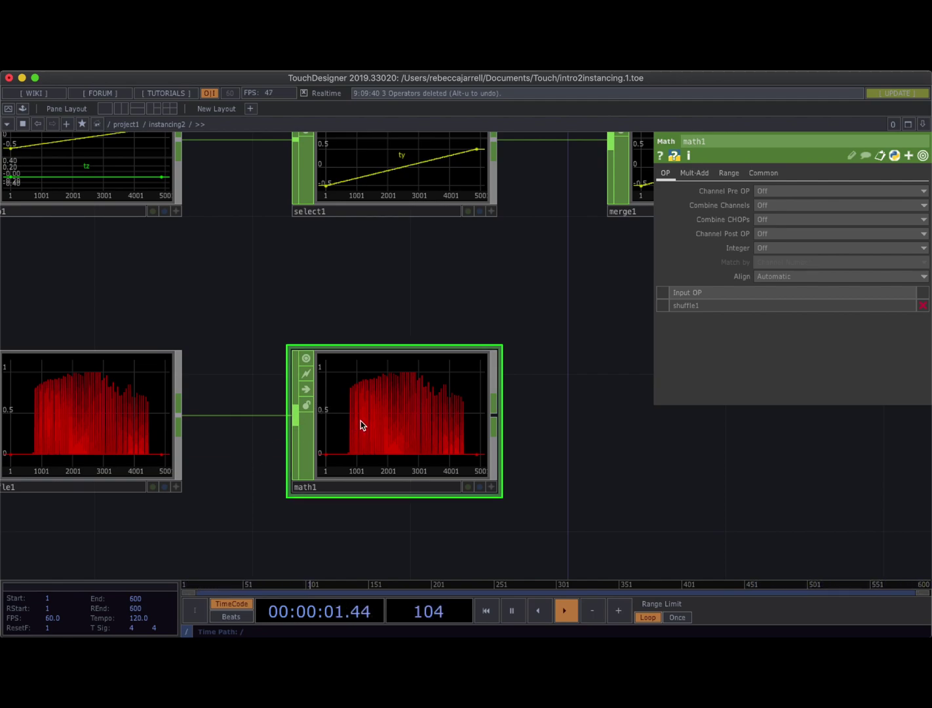
Show math1's Range page and wire math1's output into merge1
left_click(728, 175)
scroll(396, 470, "down", 5)
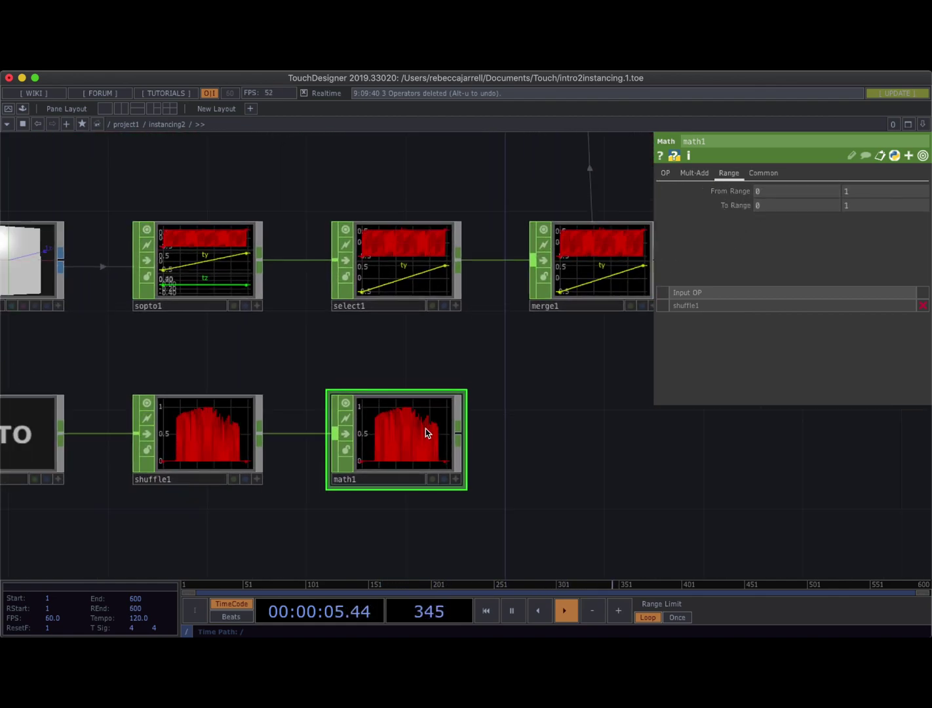
left_click_drag(457, 434, 532, 263)
left_click_drag(614, 390, 510, 422)
scroll(493, 351, "up", 10)
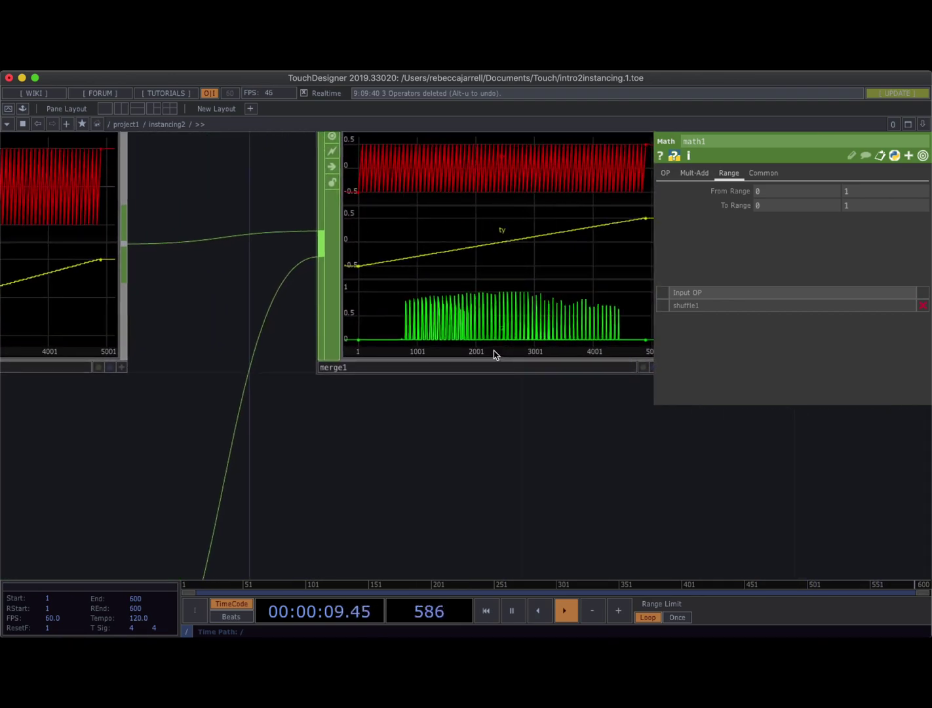
scroll(494, 358, "down", 10)
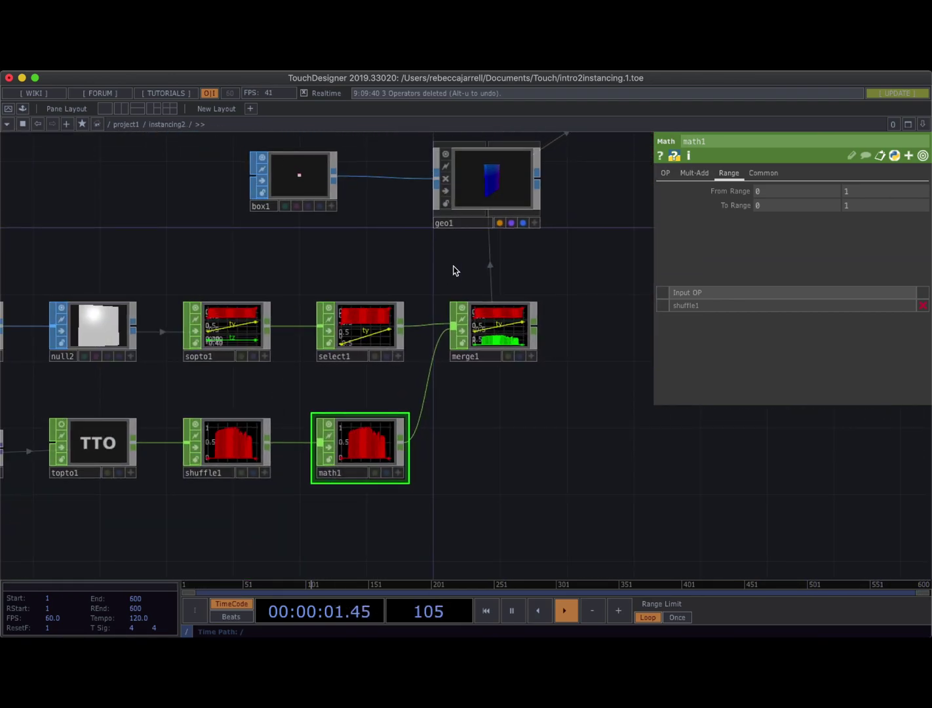
Set geo1's instance Translate Z to the tz channel
left_click(489, 196)
left_click(711, 355)
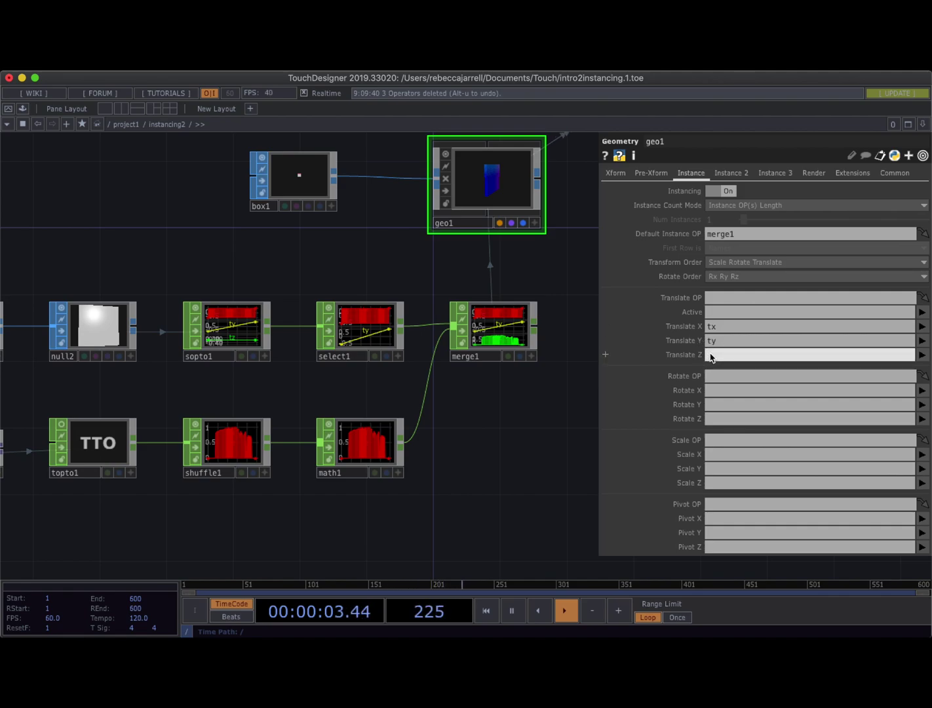
type("tz")
key("Return")
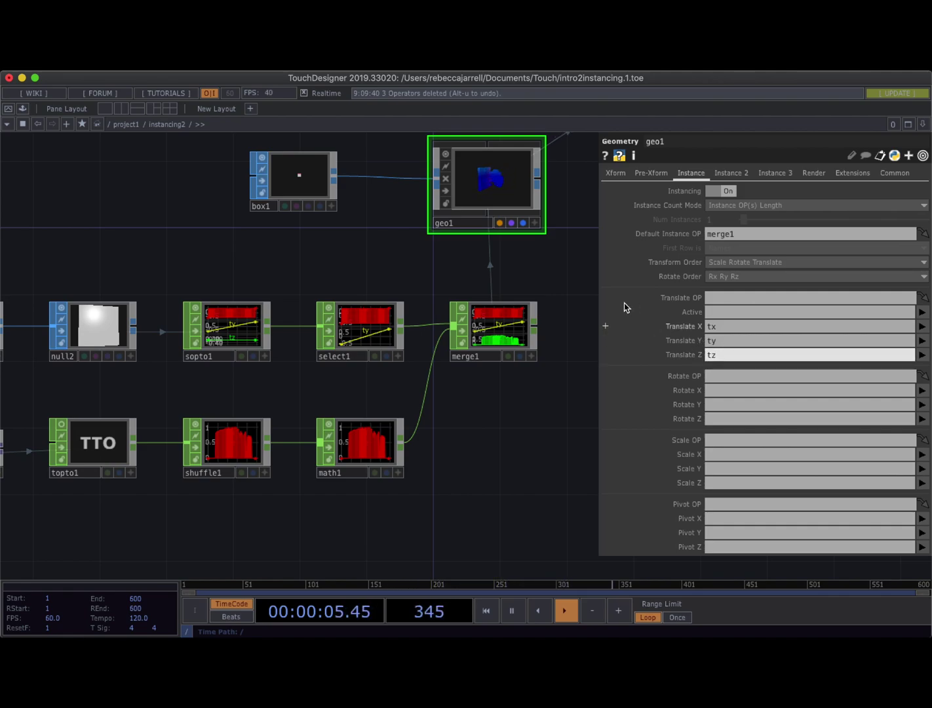
Open a floating viewer for geo1 and orbit the instanced boxes to a front view
left_click(484, 175)
right_click(492, 180)
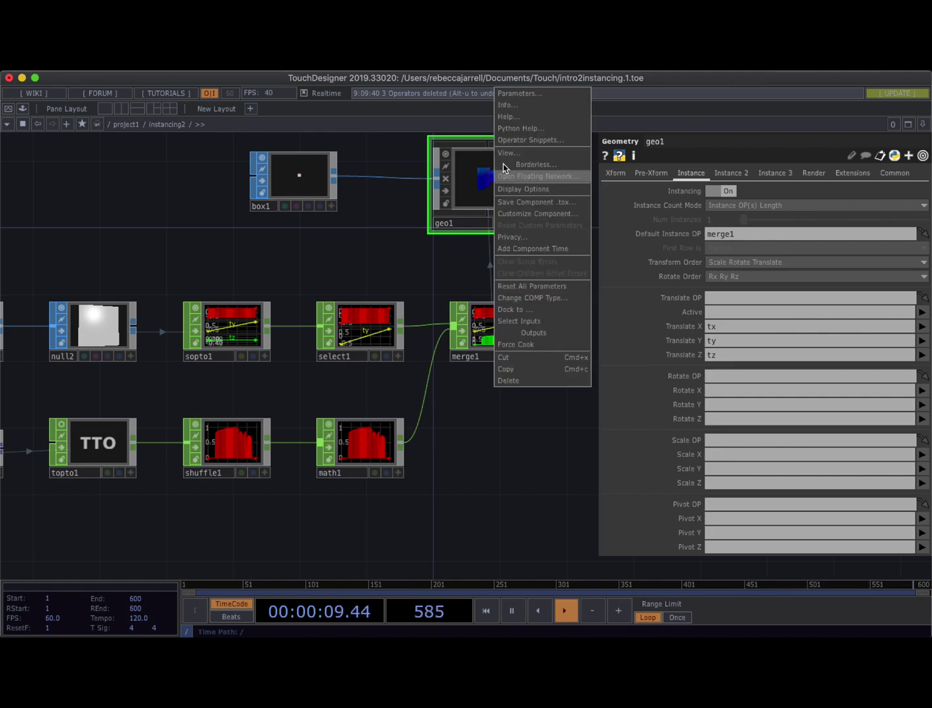
left_click(504, 169)
left_click_drag(474, 83, 235, 136)
left_click_drag(384, 321, 337, 321)
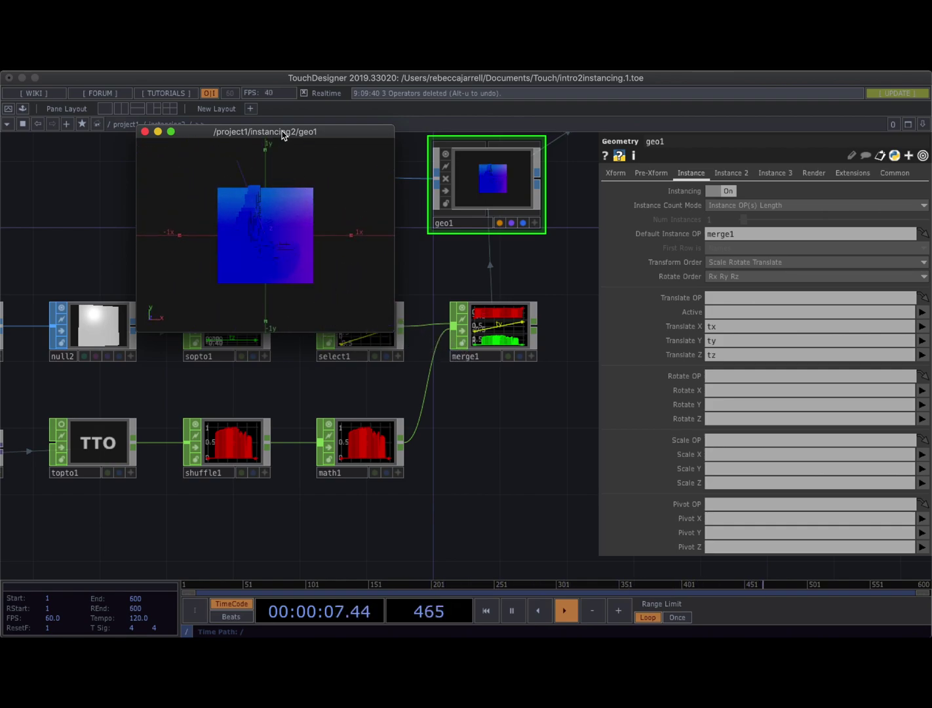
left_click_drag(282, 135, 233, 81)
Set math1's To Range upper value to 0.5 while watching the shallower relief
left_click_drag(341, 272, 418, 335)
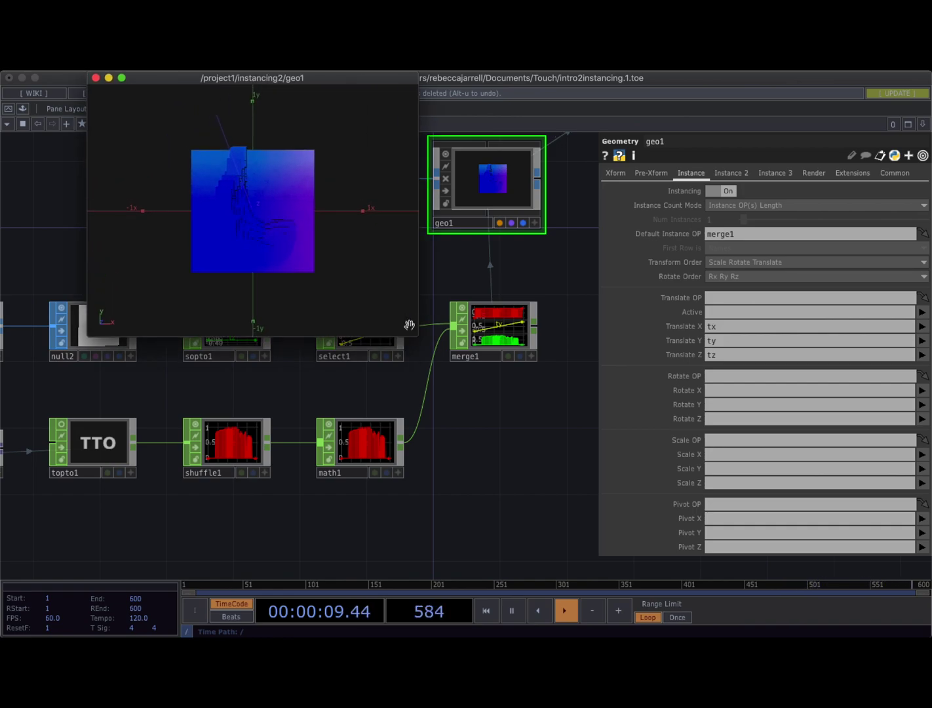
left_click_drag(322, 86, 306, 86)
left_click_drag(285, 155, 250, 177)
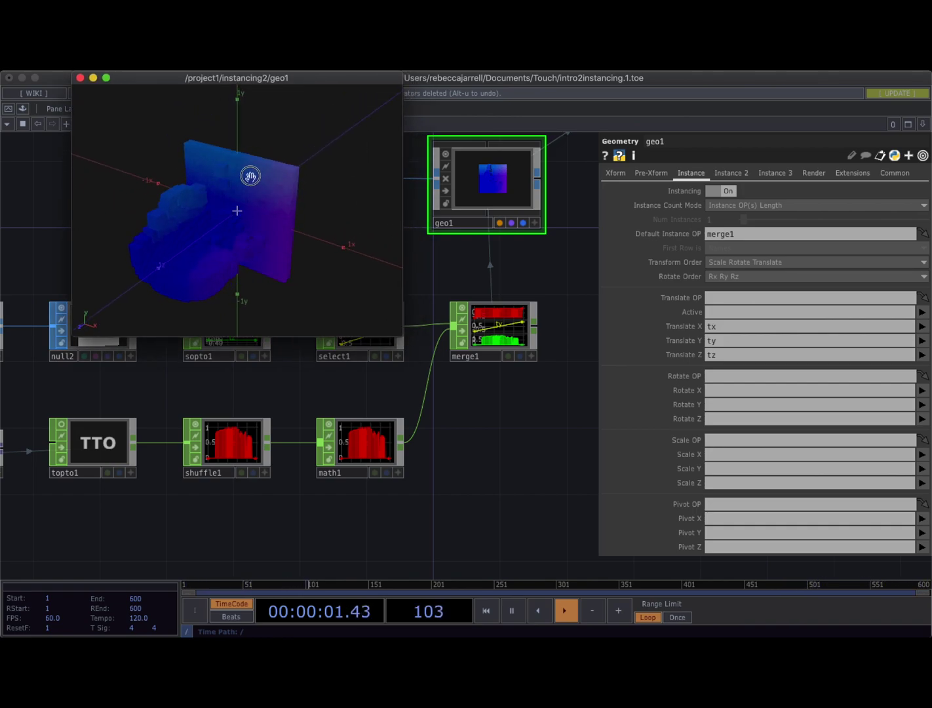
left_click(350, 440)
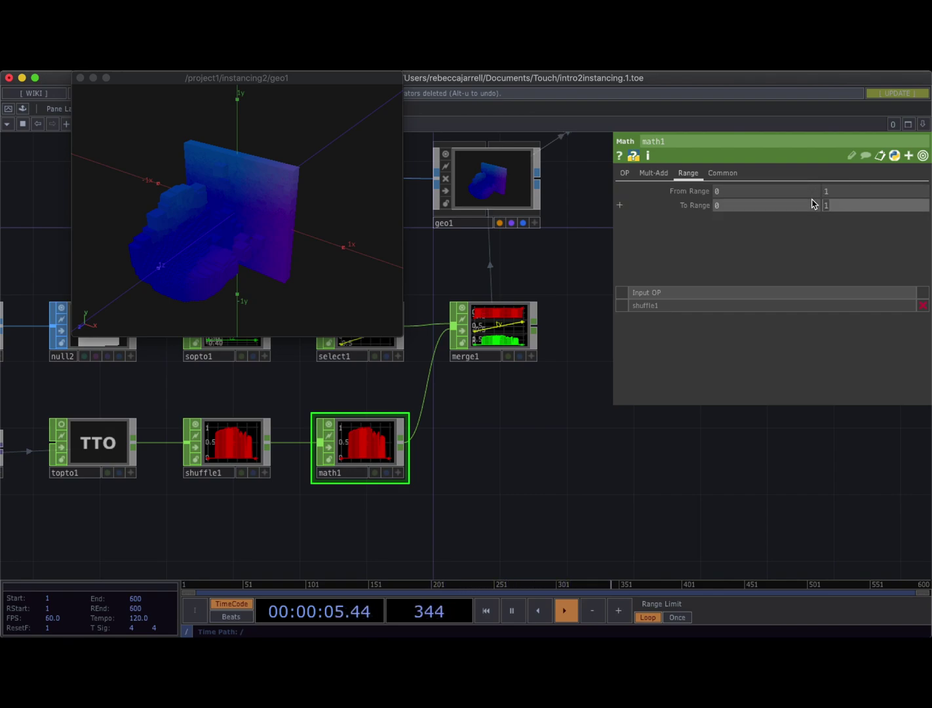
key("Return")
left_click_drag(256, 256, 218, 200)
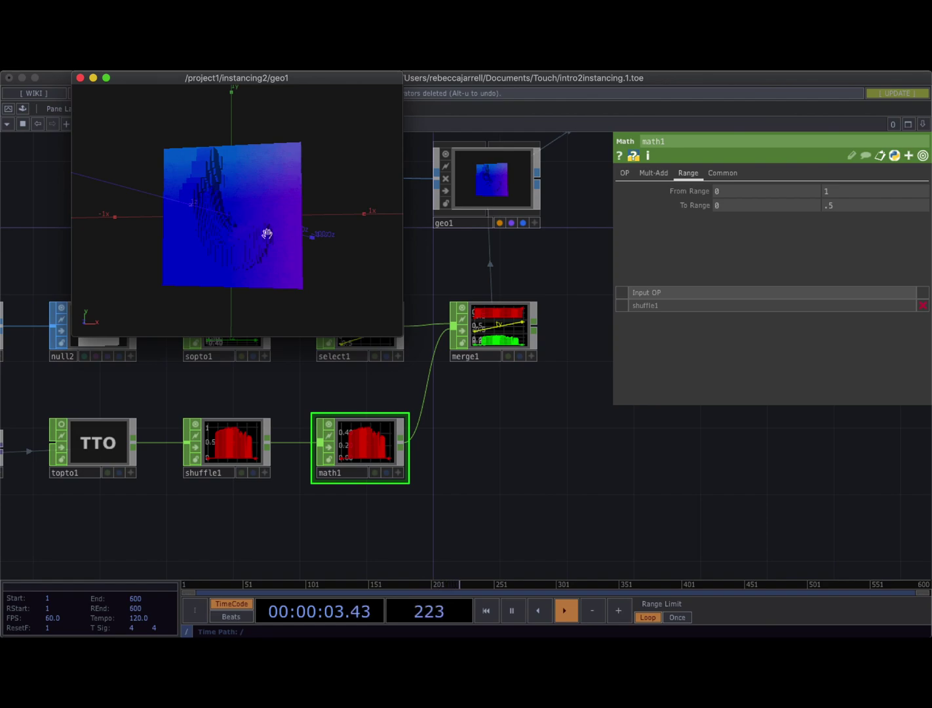
Close the floating geo1 viewer and nudge math1 slightly right
left_click(77, 80)
left_click(479, 180)
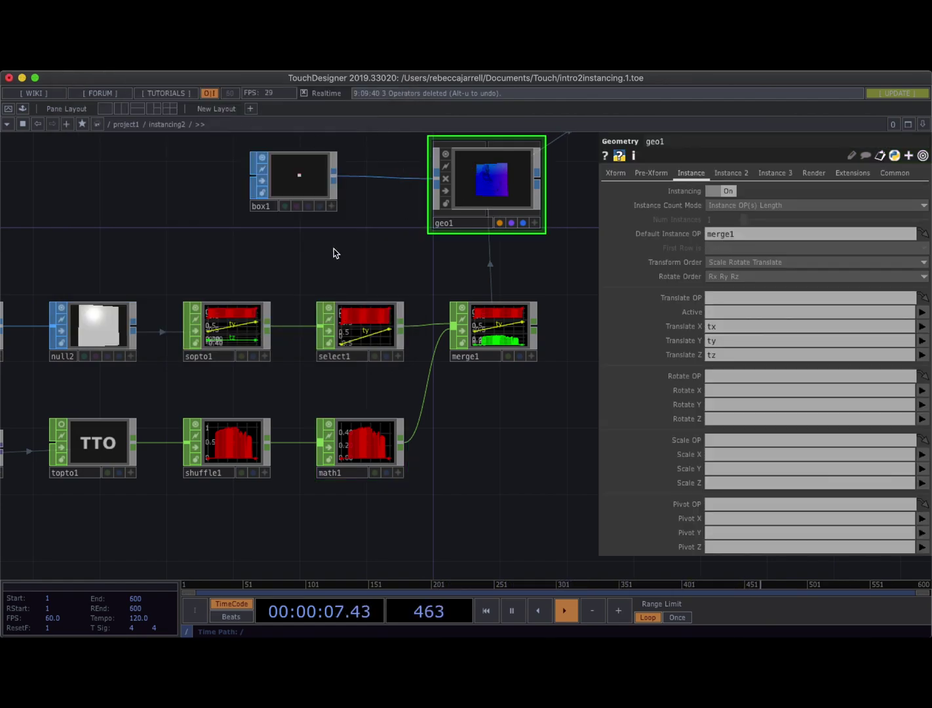
left_click_drag(333, 253, 377, 215)
scroll(240, 214, "down", 2)
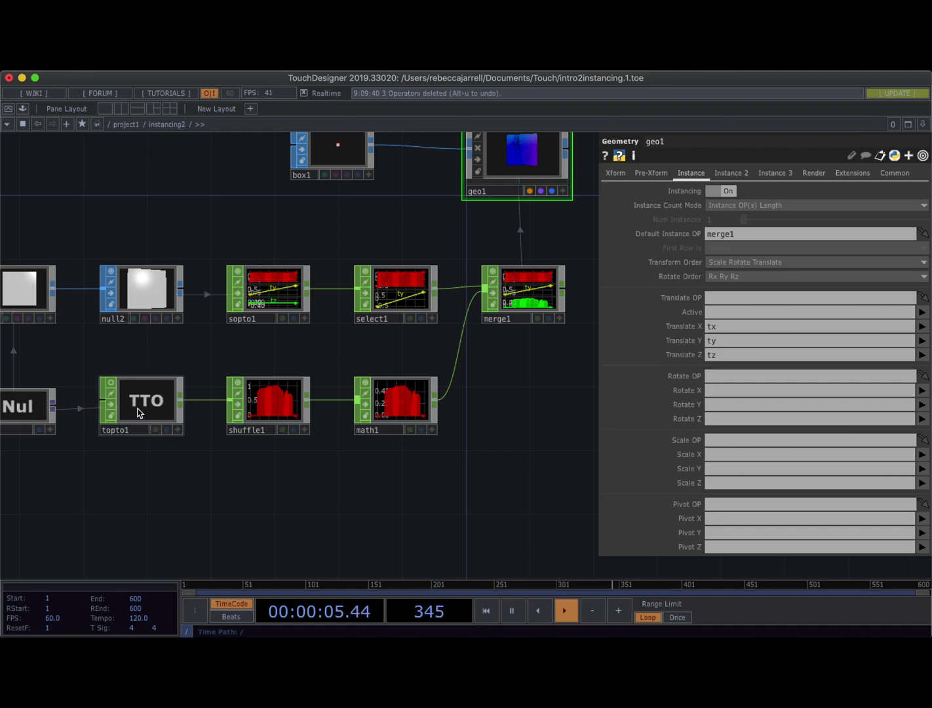
scroll(217, 168, "down", 5)
scroll(217, 169, "left", 3)
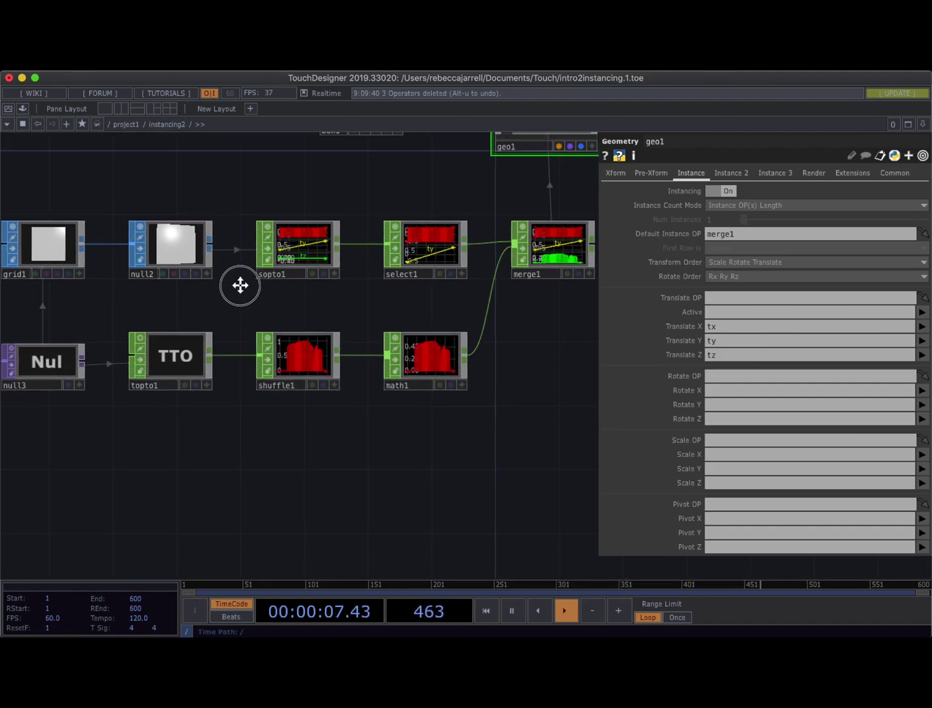
scroll(239, 285, "down", 2)
scroll(239, 285, "left", 1)
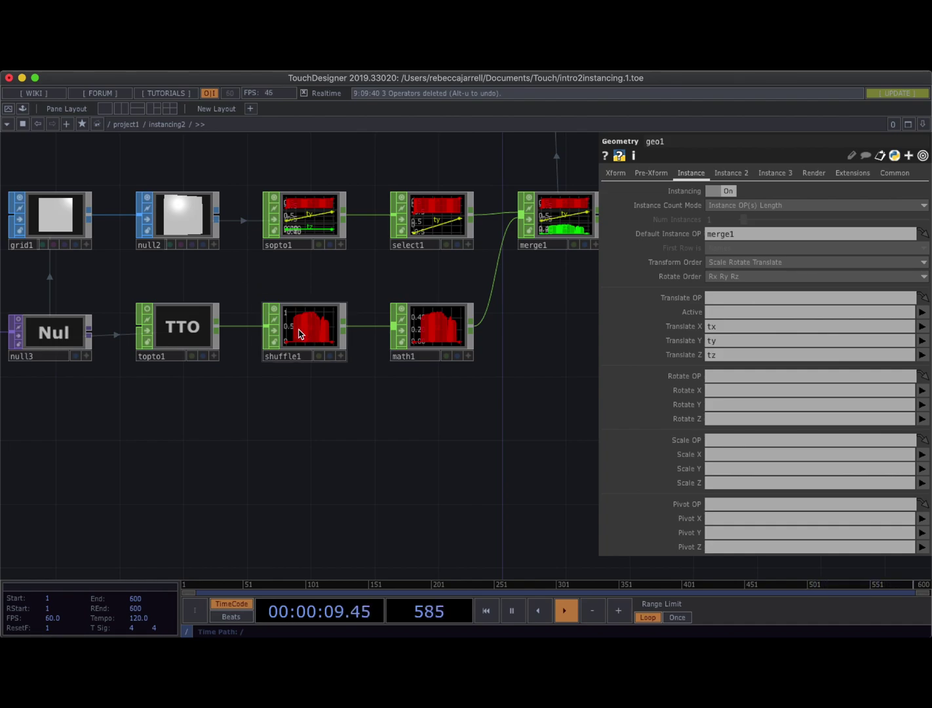
left_click_drag(422, 338, 439, 332)
Name topto1's Red, Green and Blue channels r, g and b on its Image page
left_click(166, 311)
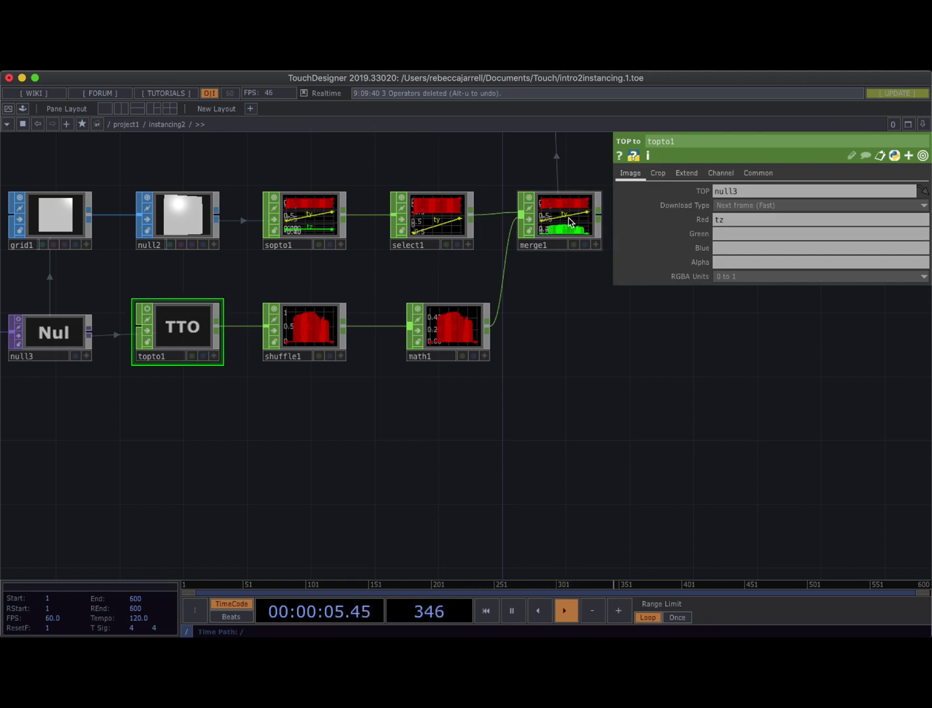
left_click(731, 221)
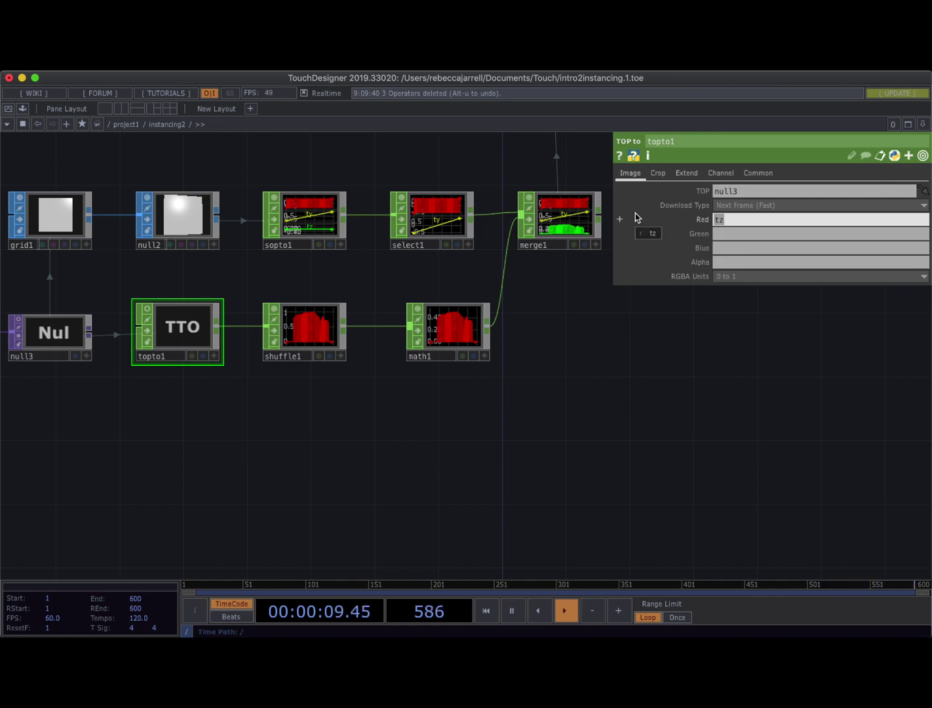
type("r")
left_click(720, 234)
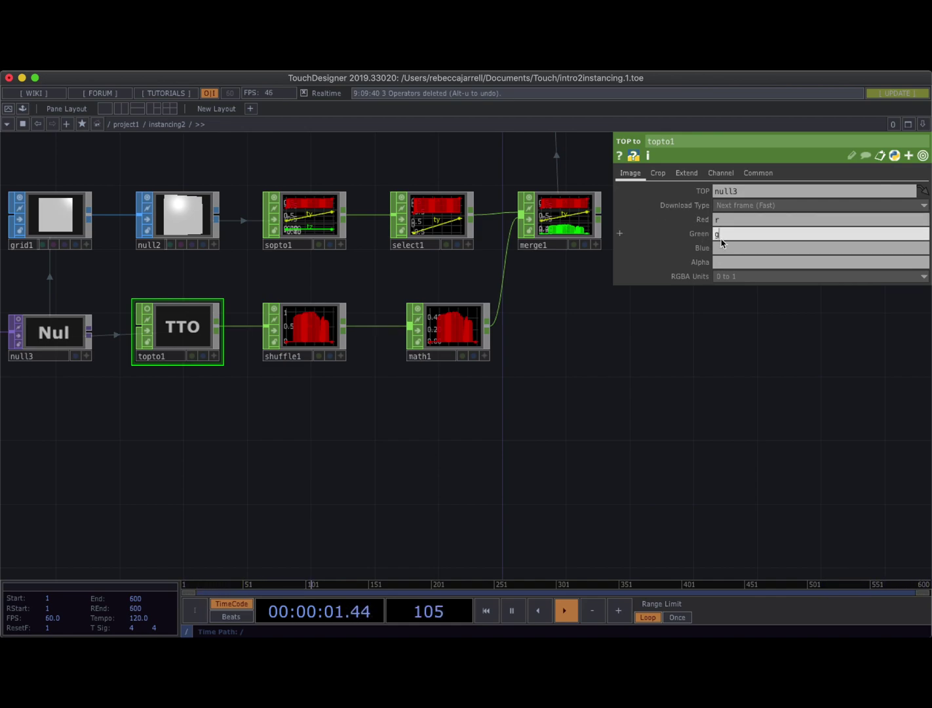
type("g")
left_click(726, 249)
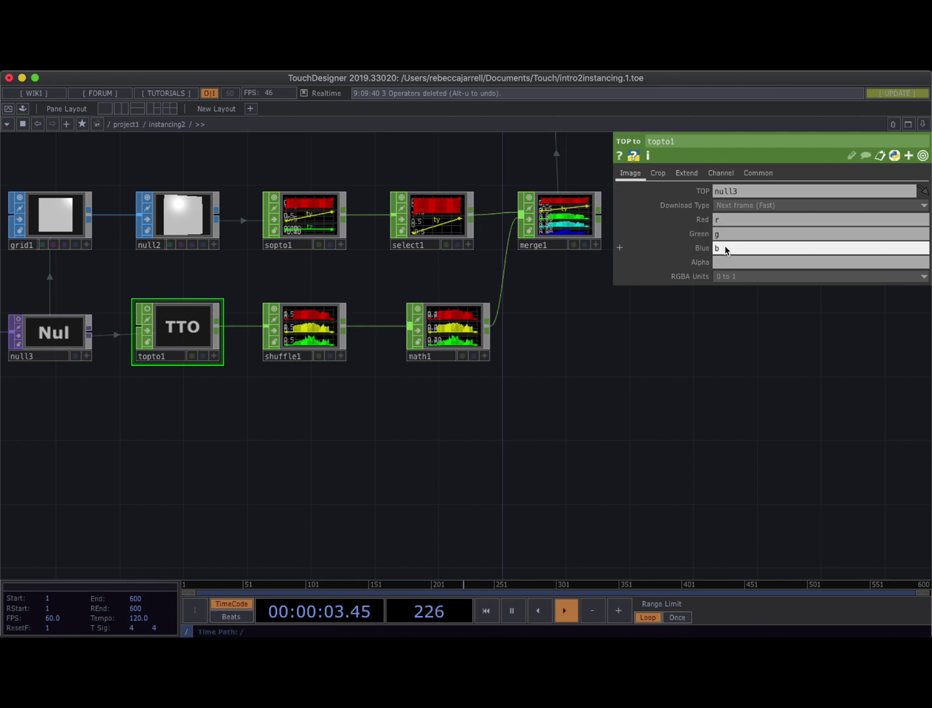
key("Return")
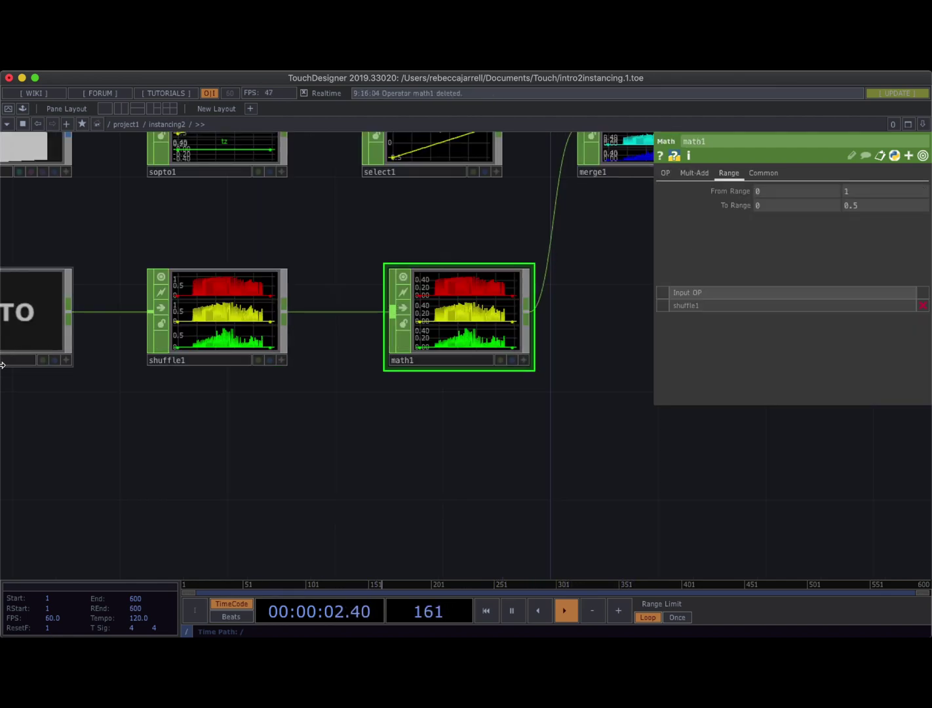
scroll(112, 415, "down", 5)
scroll(132, 394, "left", 5)
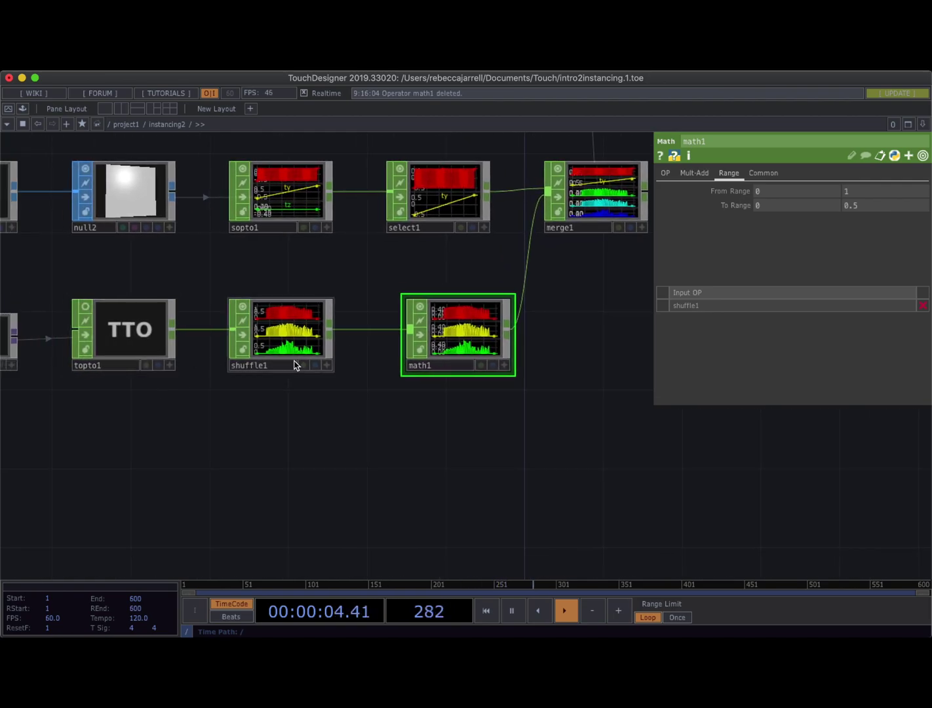
scroll(286, 299, "up", 5)
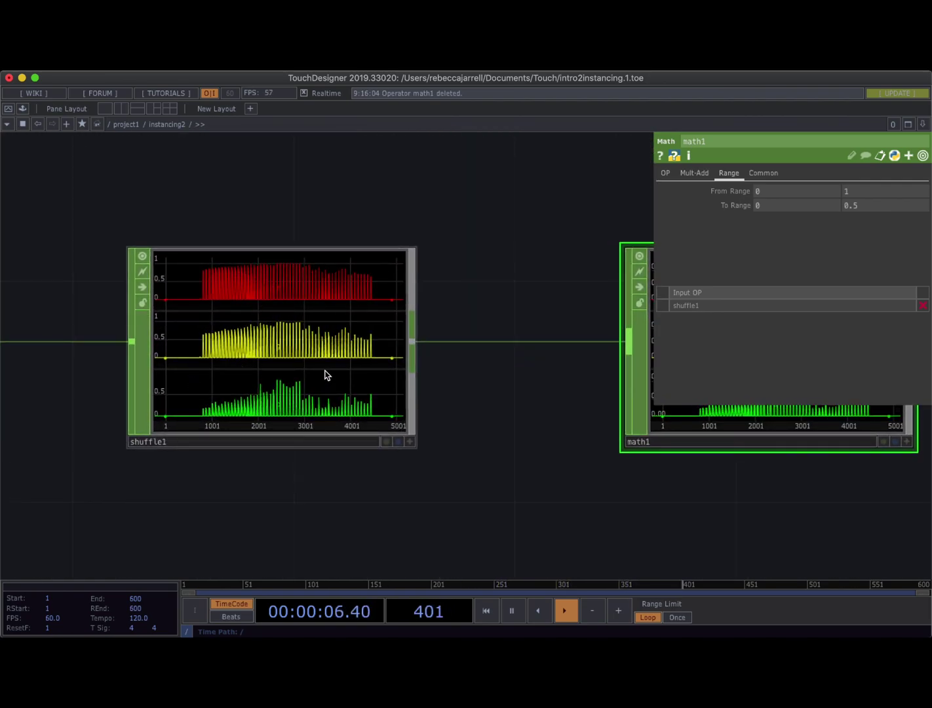
scroll(326, 375, "down", 5)
scroll(353, 468, "right", 3)
scroll(440, 345, "up", 3)
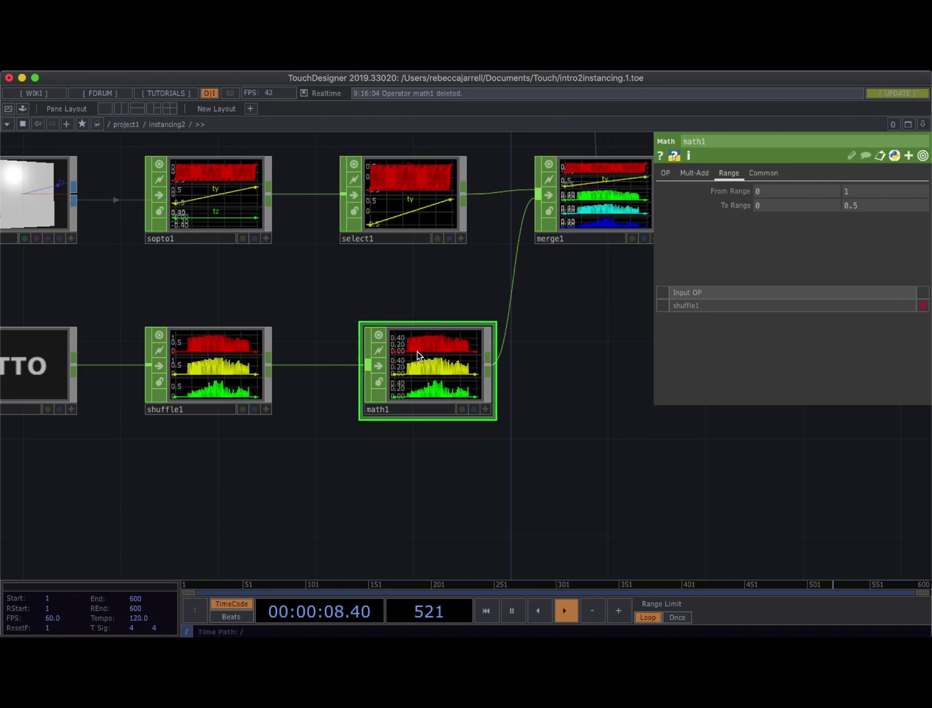
scroll(417, 356, "up", 5)
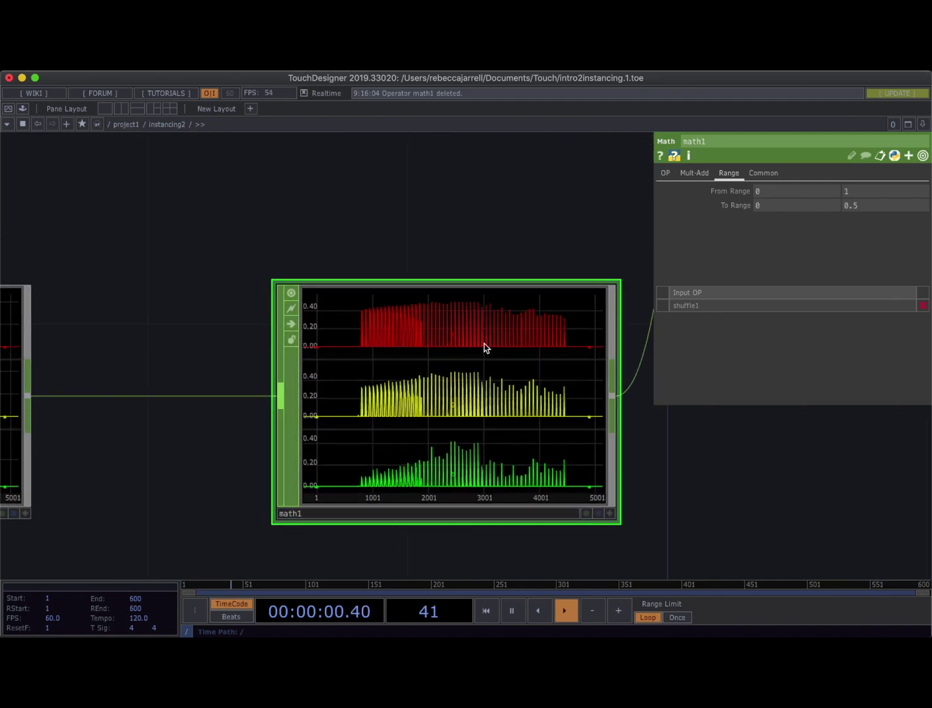
scroll(442, 384, "down", 5)
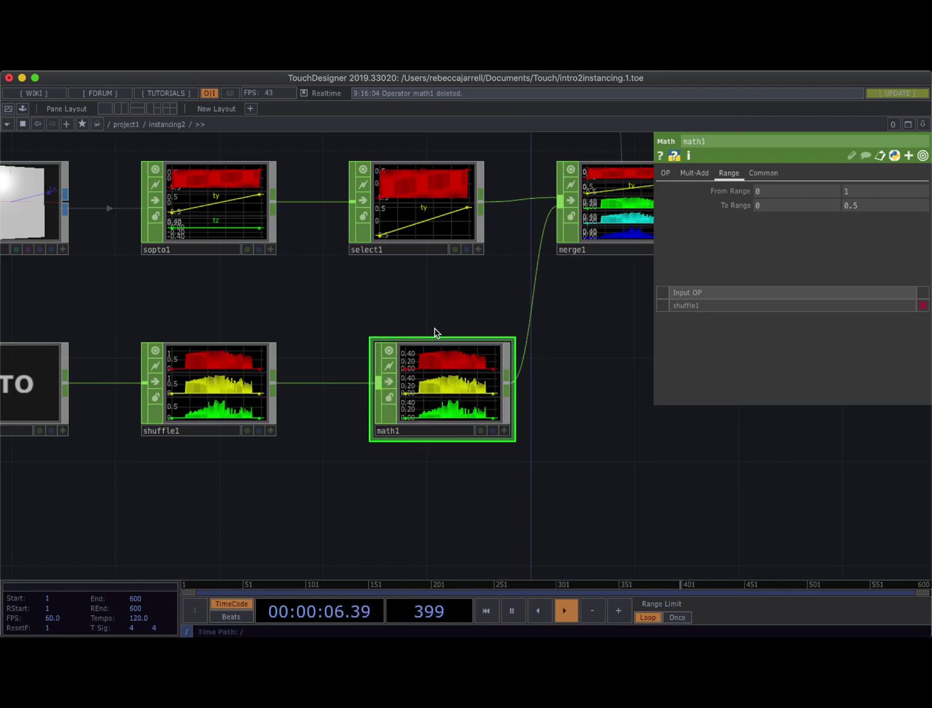
scroll(450, 383, "up", 5)
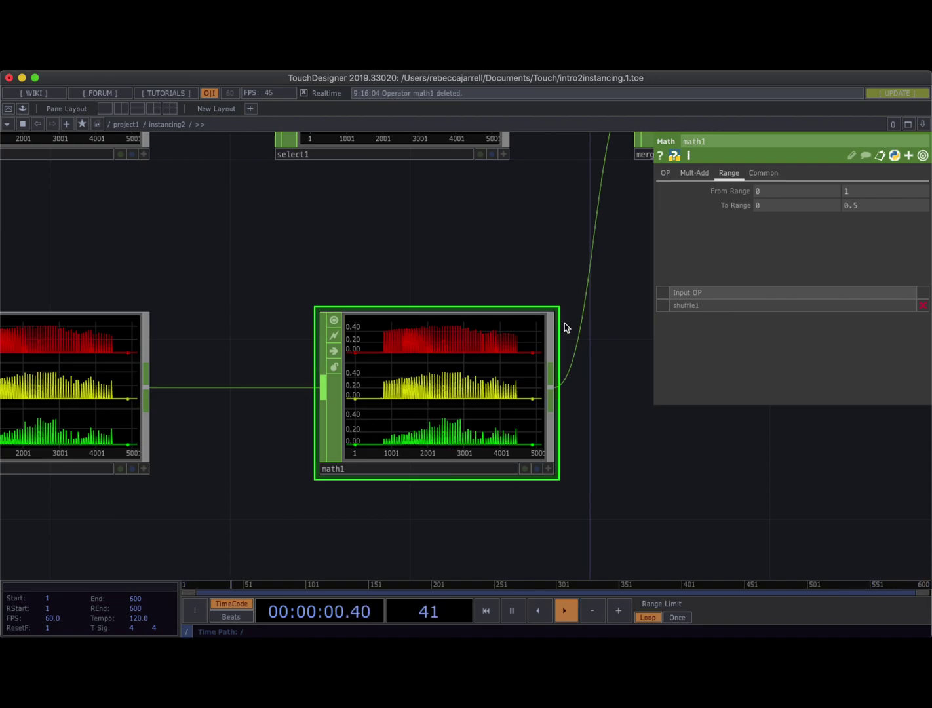
scroll(509, 437, "down", 5)
Move math1 below shuffle1 and wire shuffle1's output toward merge1
left_click_drag(418, 524, 321, 457)
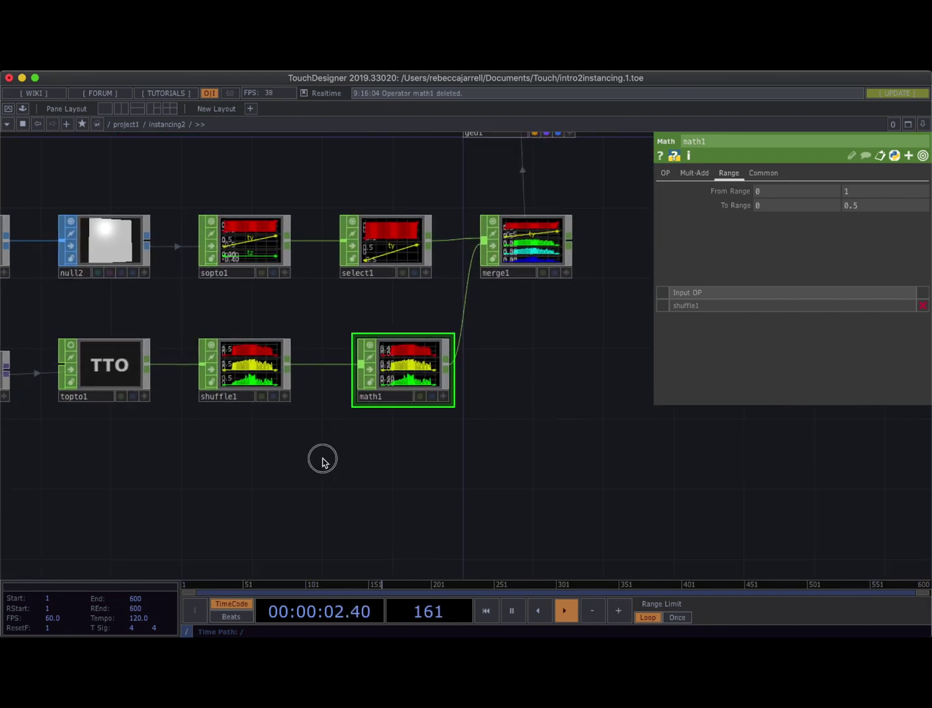
left_click_drag(396, 329, 389, 411)
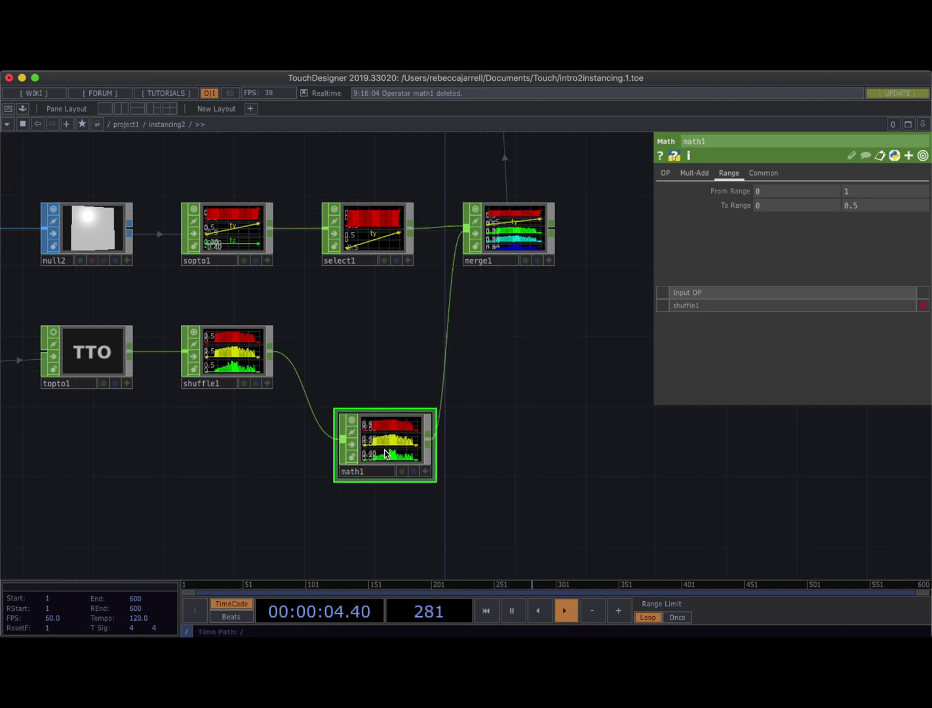
left_click_drag(387, 455, 402, 454)
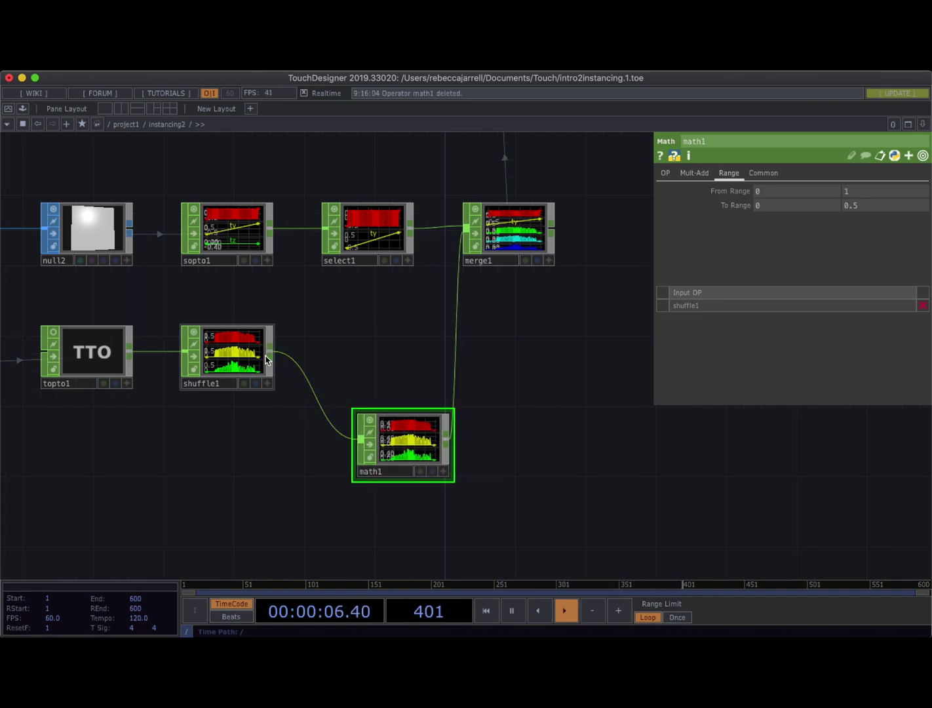
left_click_drag(271, 354, 453, 331)
scroll(504, 250, "up", 6)
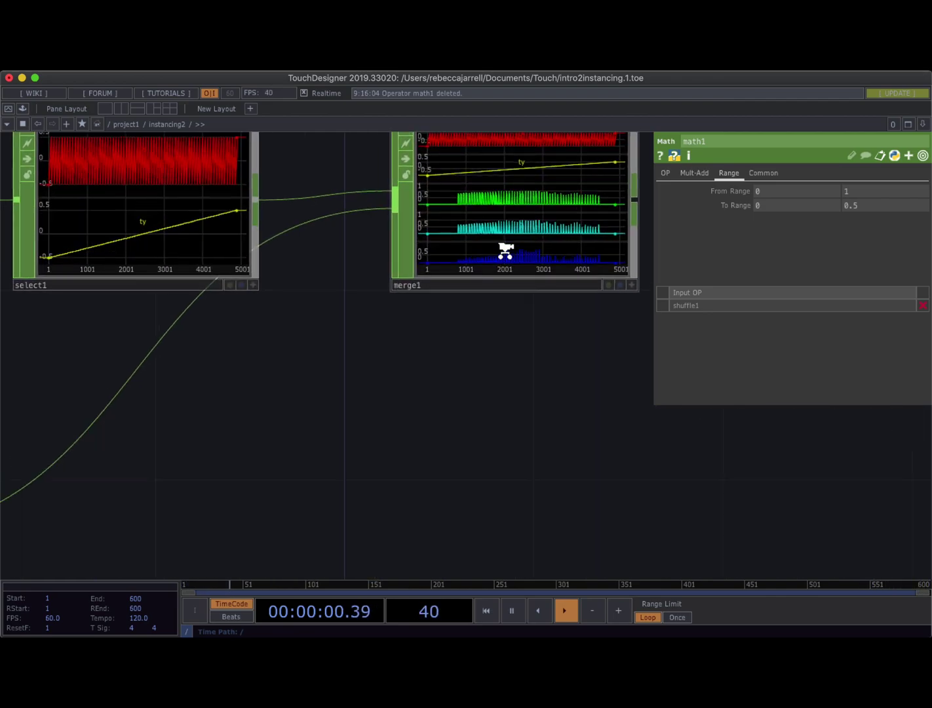
scroll(467, 370, "down", 5)
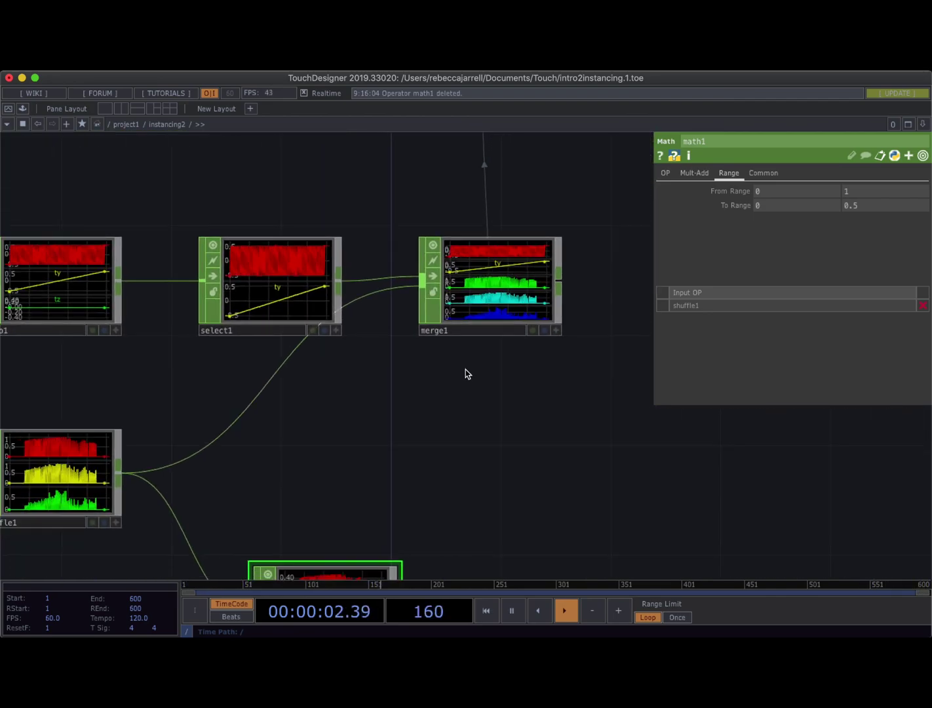
left_click_drag(440, 388, 461, 356)
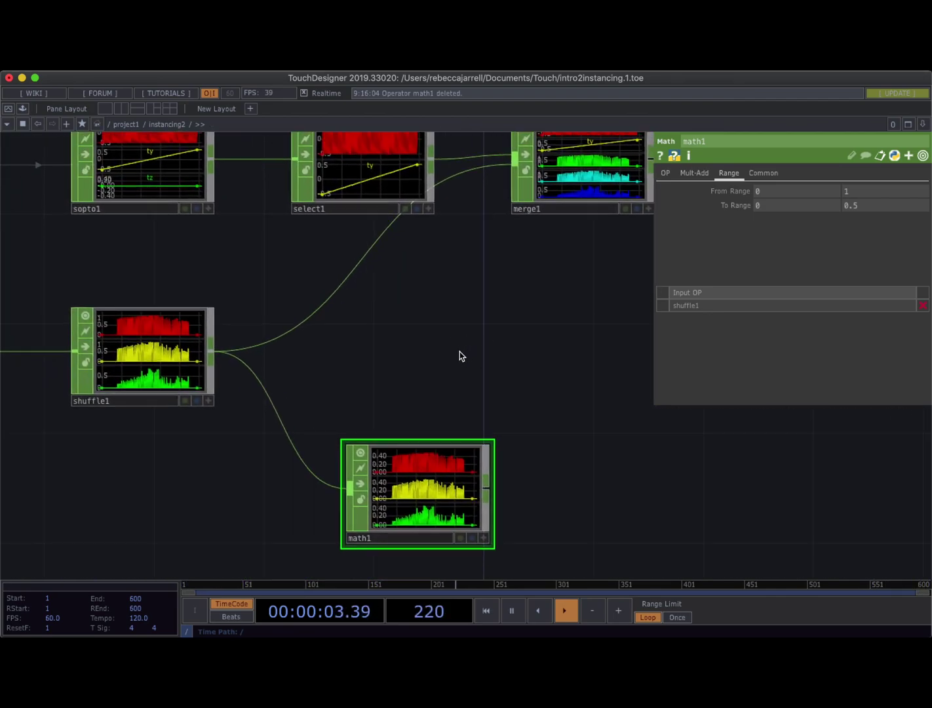
Insert a Select CHOP, select2, on the shuffle1→math1 wire and line up the nodes
right_click(283, 428)
left_click(298, 410)
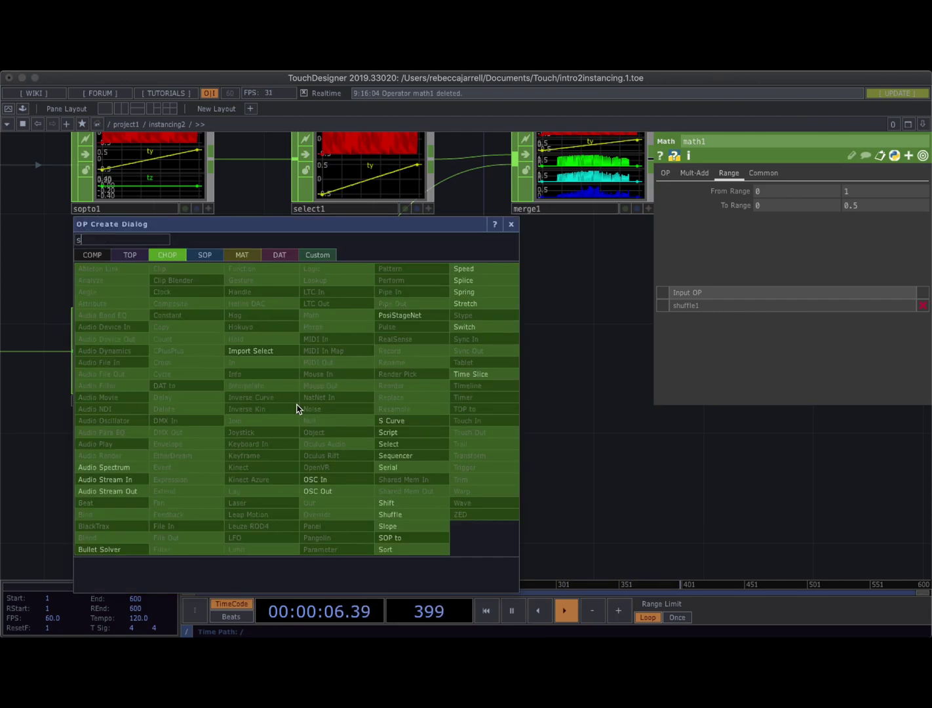
key("Escape")
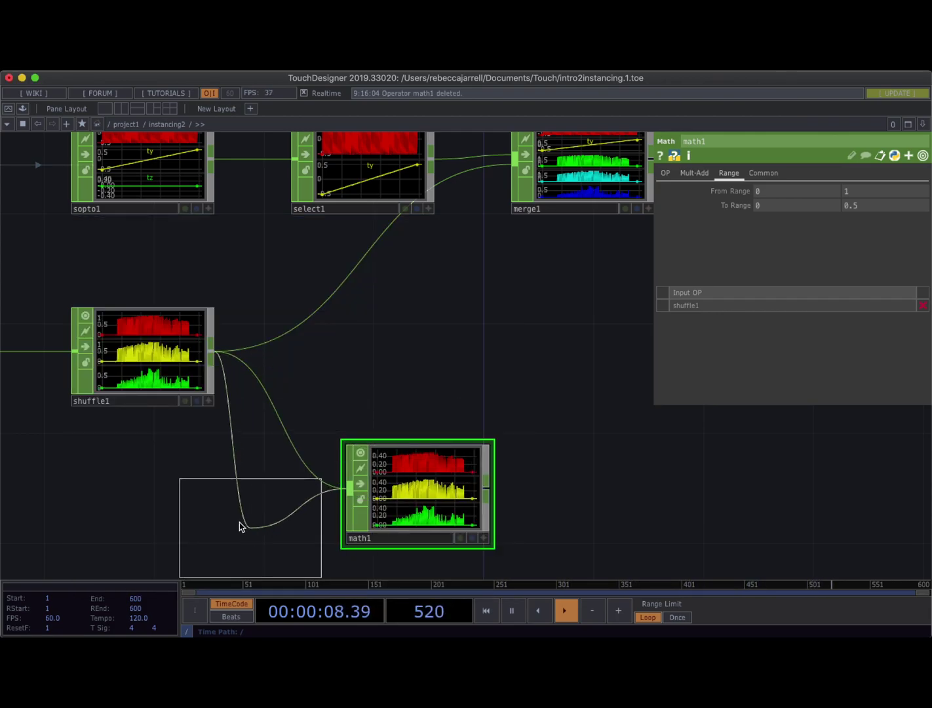
left_click(224, 495)
scroll(350, 429, "down", 3)
left_click_drag(387, 481, 453, 481)
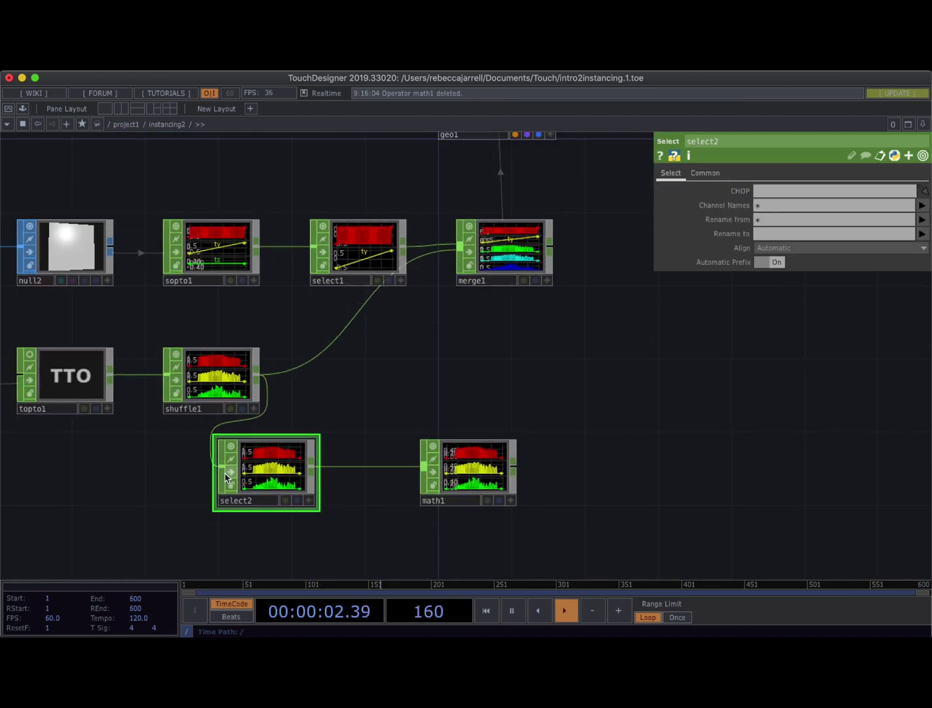
left_click_drag(276, 483, 349, 483)
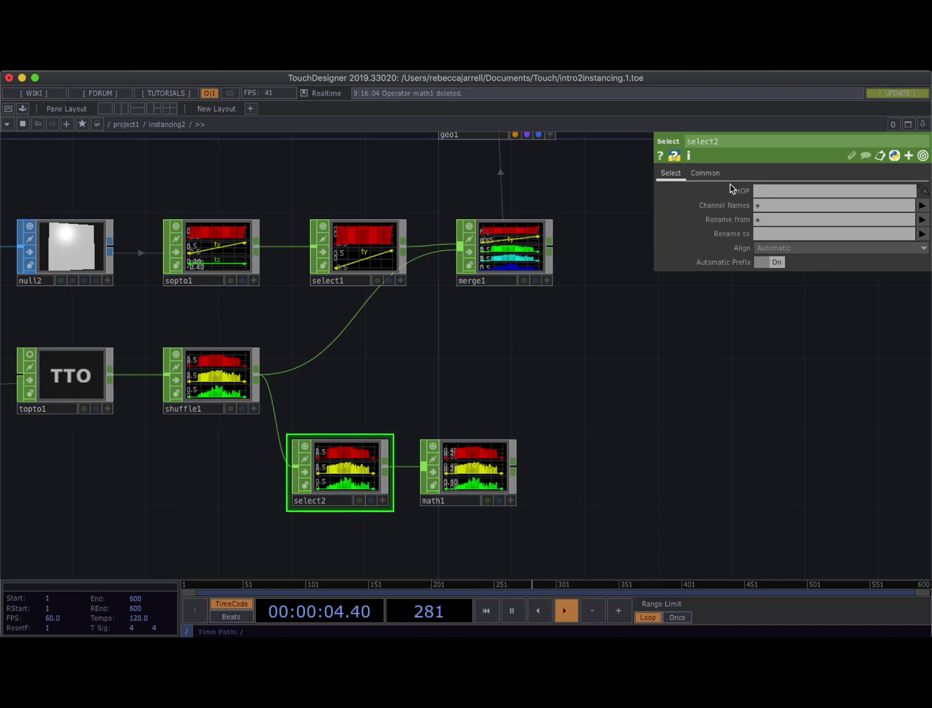
Set select2 to keep only the r channel and rename it tz
left_click(771, 204)
type("r")
key("Return")
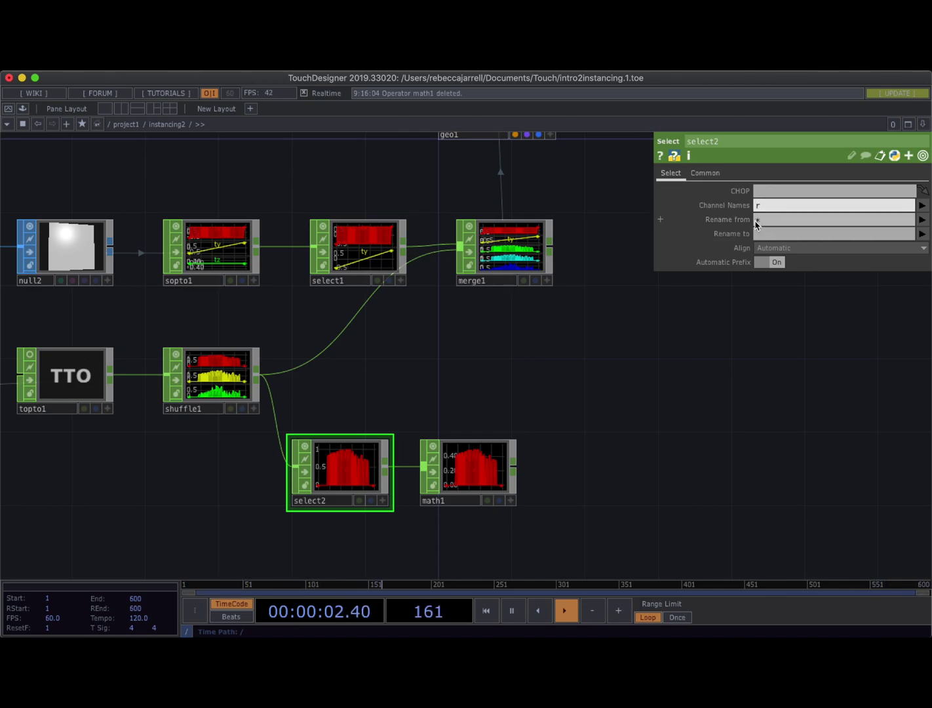
left_click(759, 234)
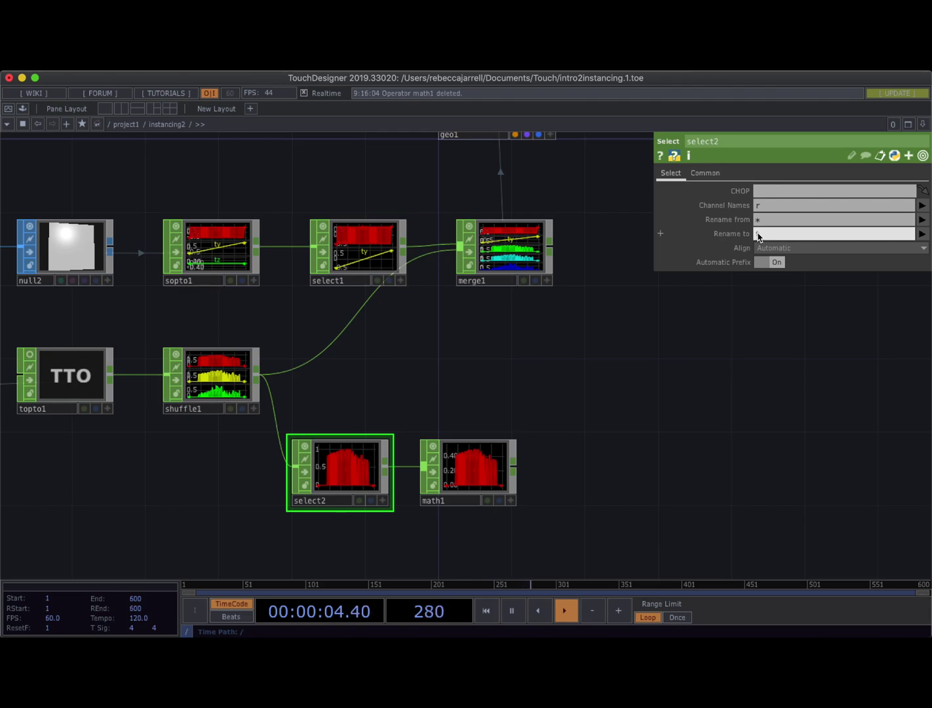
type("tz")
left_click_drag(476, 397, 424, 401)
Connect math1's output back into merge1
left_click(427, 478)
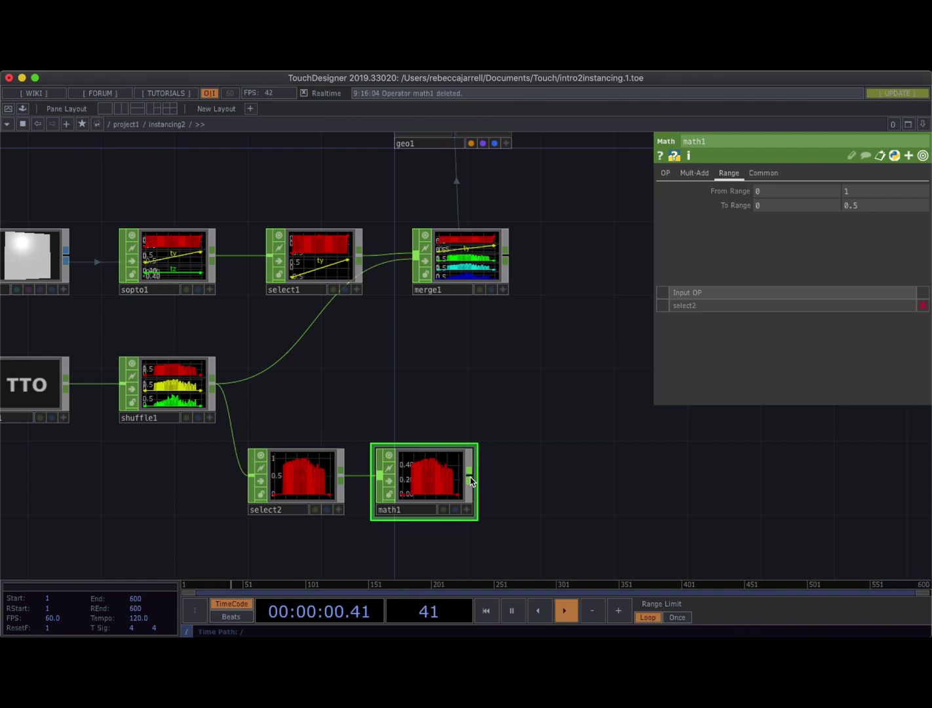
left_click_drag(470, 480, 420, 294)
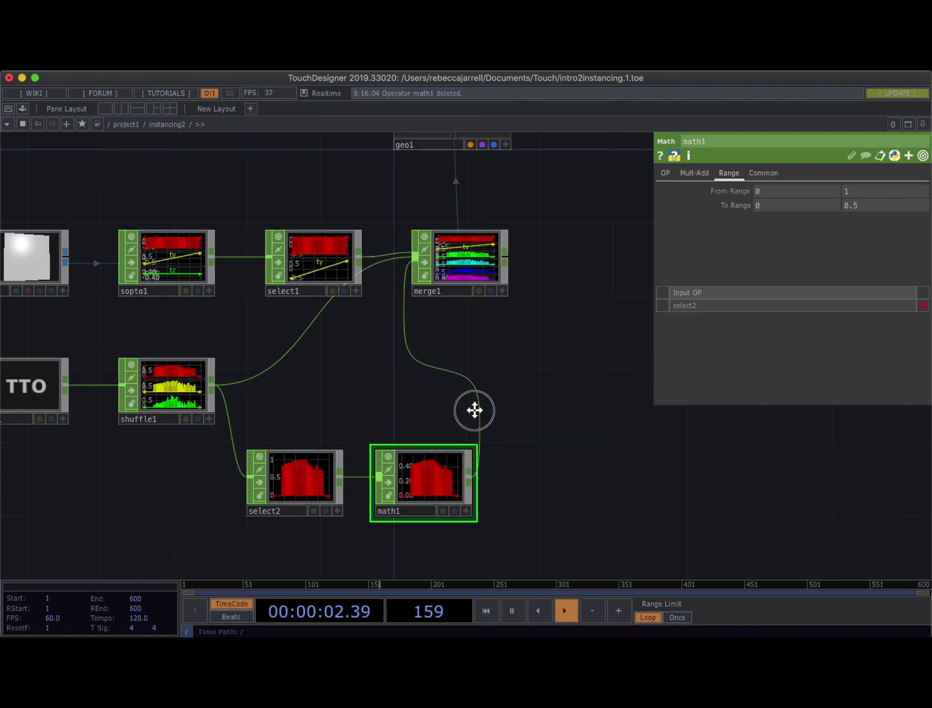
scroll(474, 410, "up", 5)
Open an enlarged floating geo1 viewer showing the instanced grid from the front
right_click(433, 213)
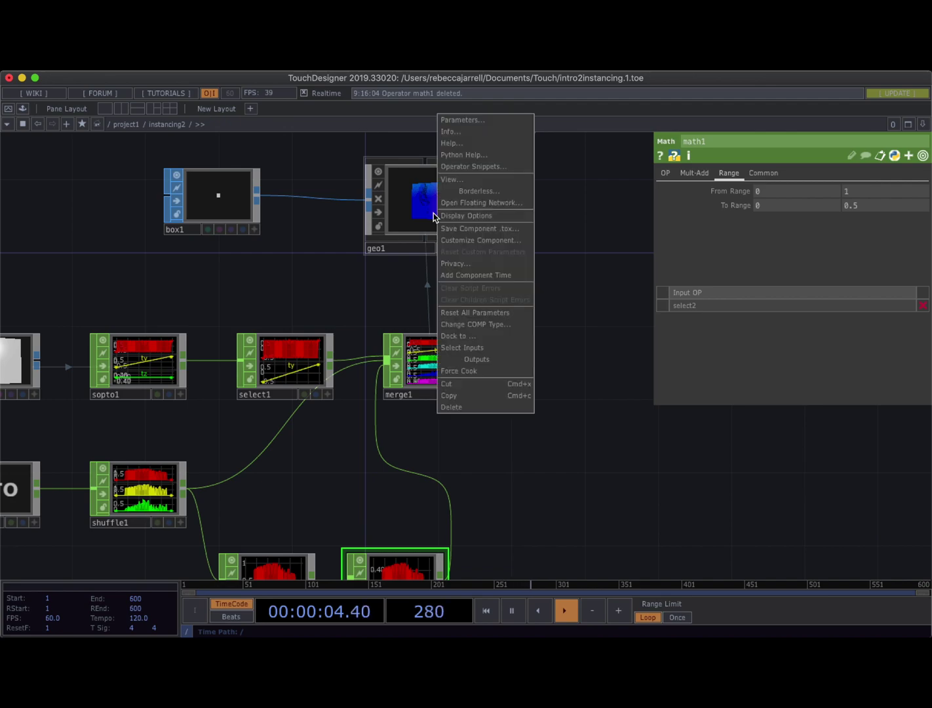
left_click(451, 179)
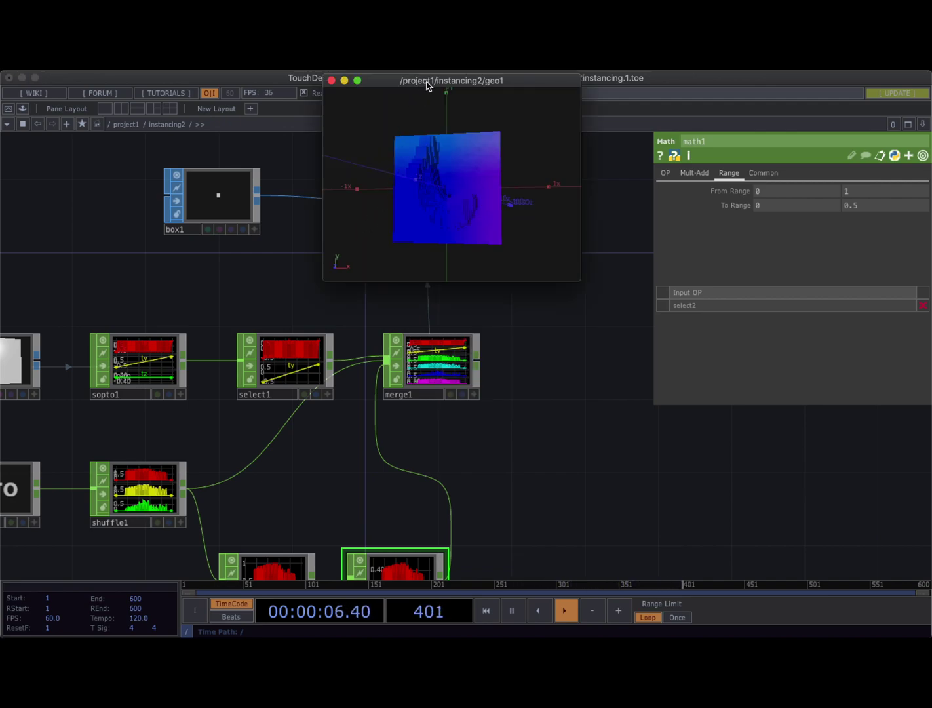
left_click_drag(427, 85, 126, 124)
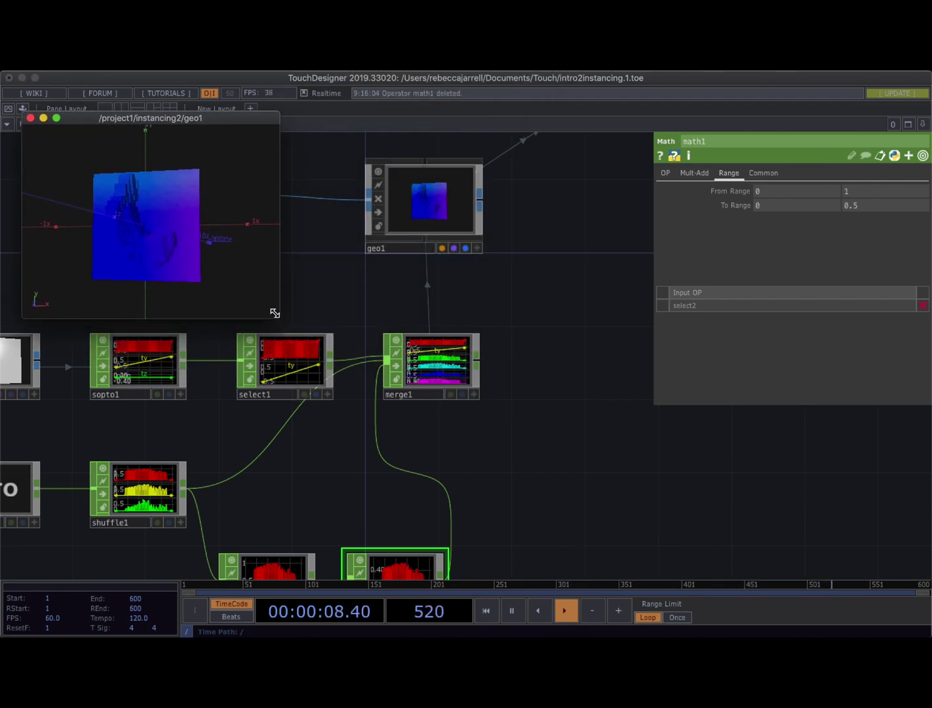
left_click_drag(275, 313, 395, 383)
left_click(440, 243)
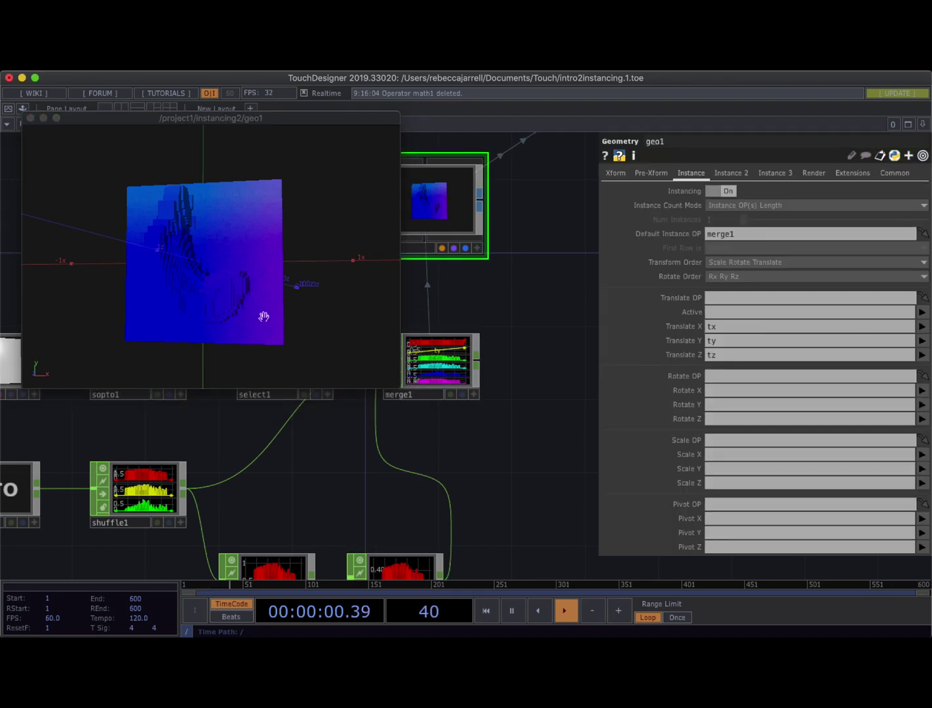
mouse_move(264, 317)
left_mouse_down()
mouse_move(286, 311)
mouse_move(272, 319)
left_mouse_up()
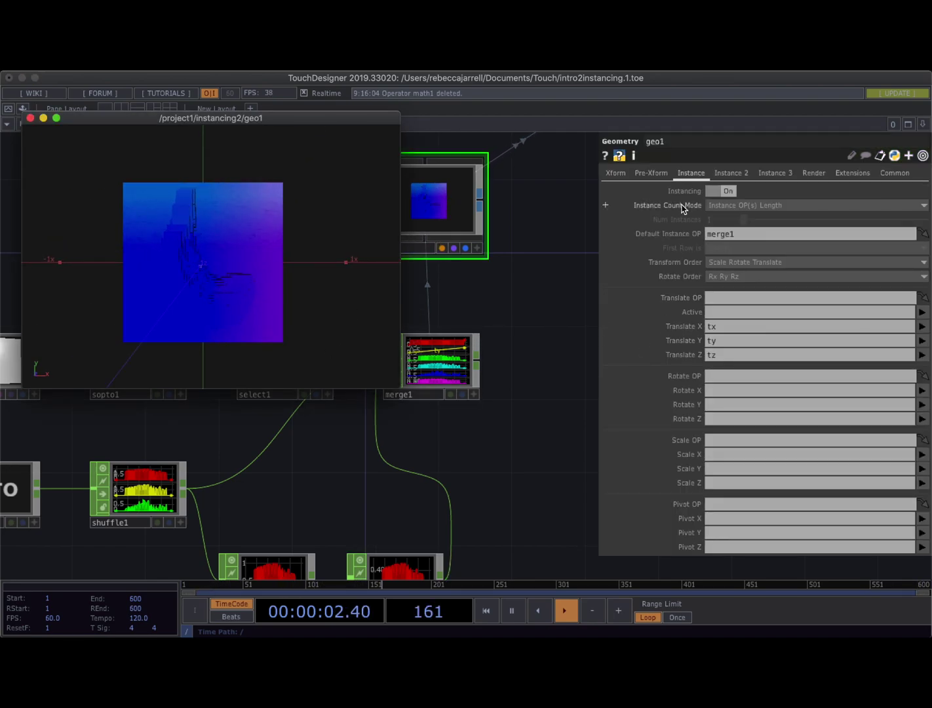
Set geo1's instance Color R, G and B to the r, g and b channels
left_click(731, 173)
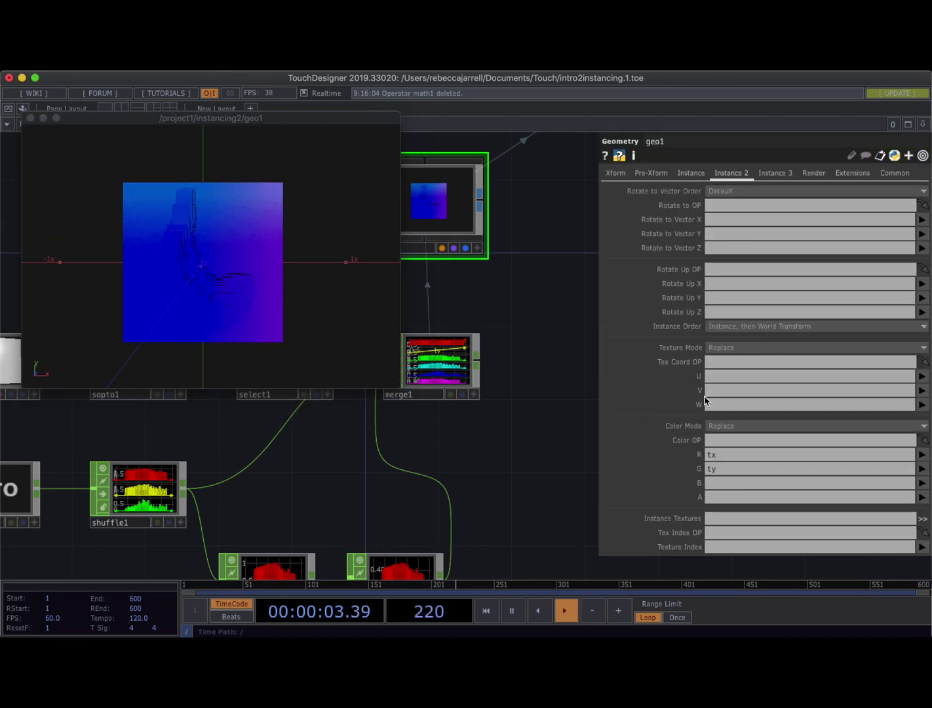
left_click(719, 456)
key("BackSpace")
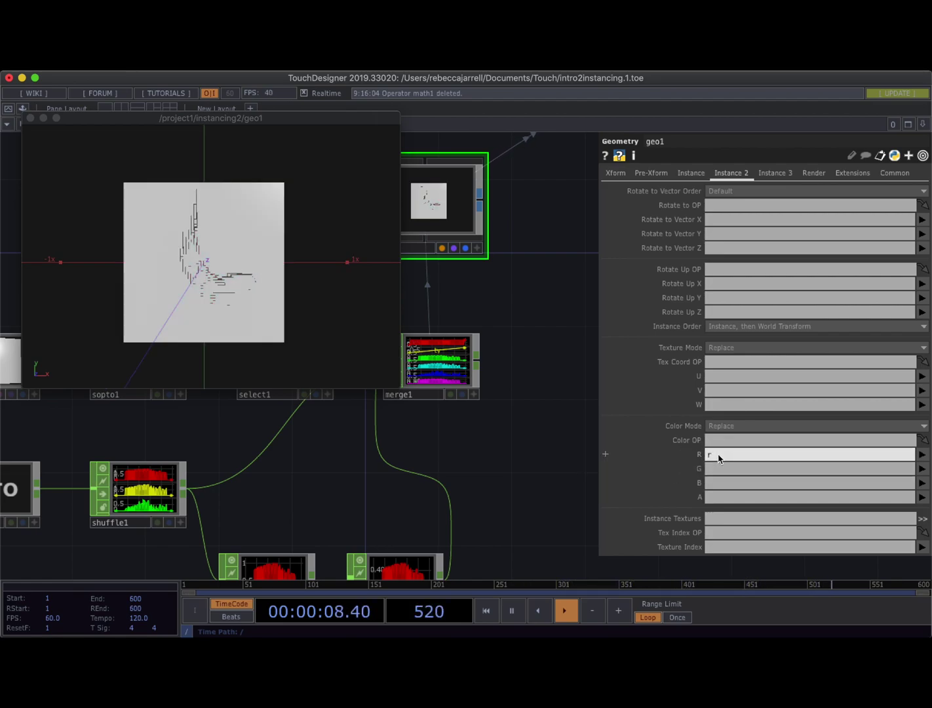
type("r")
left_click(716, 487)
left_click(718, 468)
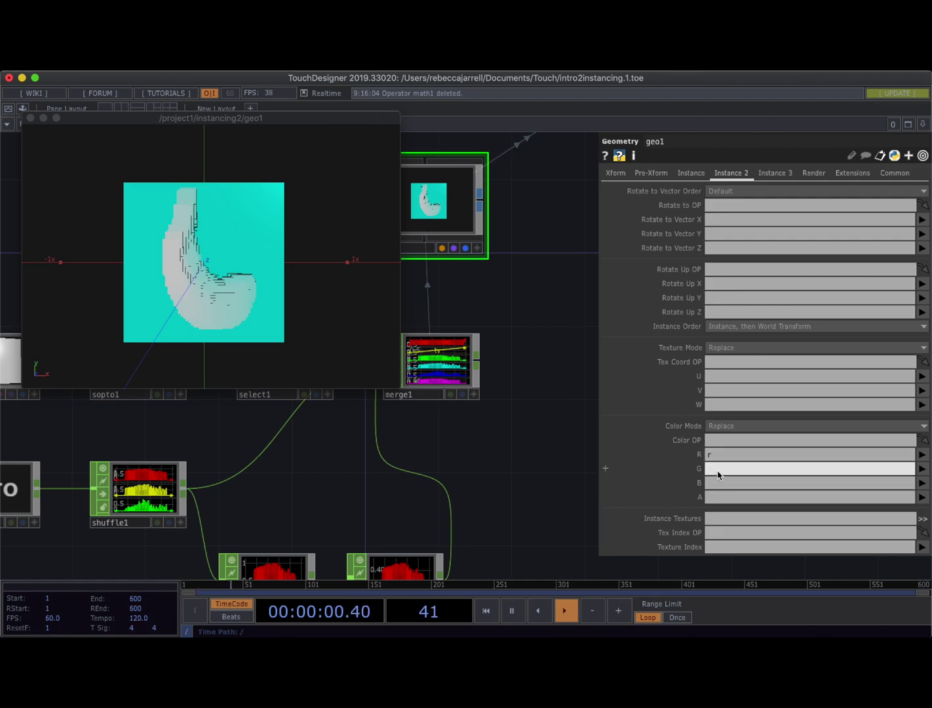
type("g")
left_click(711, 488)
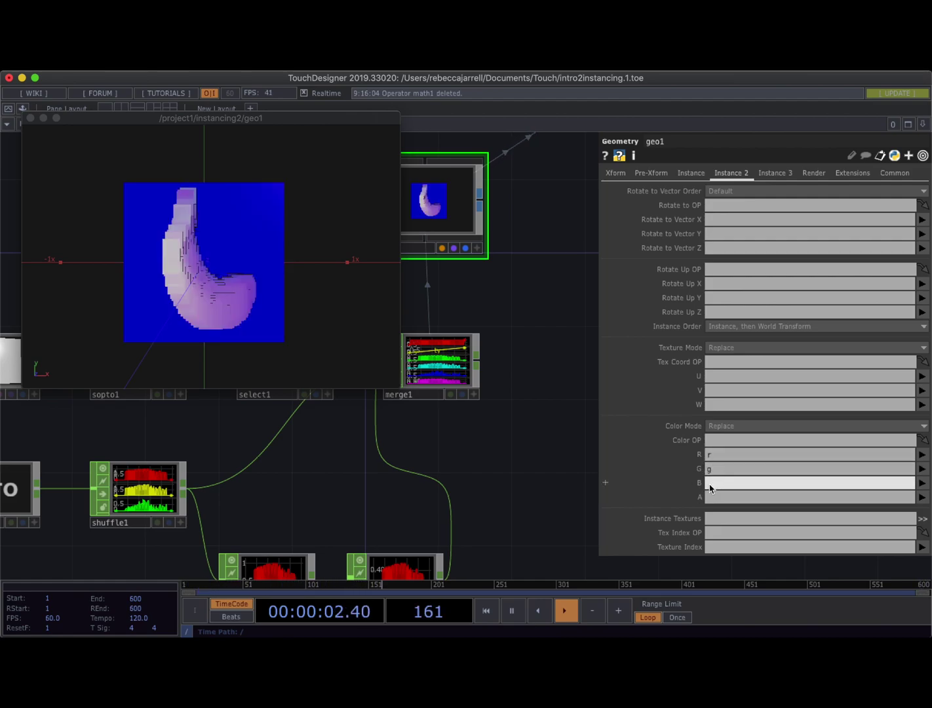
type("b")
key("Return")
Orbit the banana relief to inspect its depth, then move the viewer aside to reveal moviefilein1
mouse_move(222, 249)
left_mouse_down()
mouse_move(183, 251)
mouse_move(220, 249)
left_mouse_up()
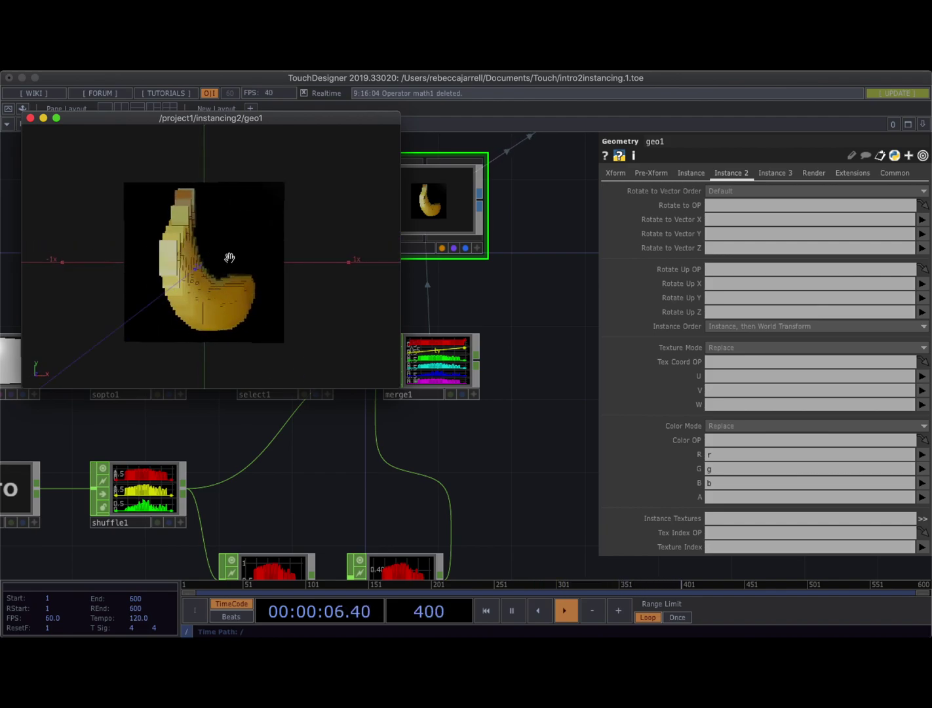
left_click_drag(284, 278, 224, 174)
left_click_drag(195, 123, 387, 123)
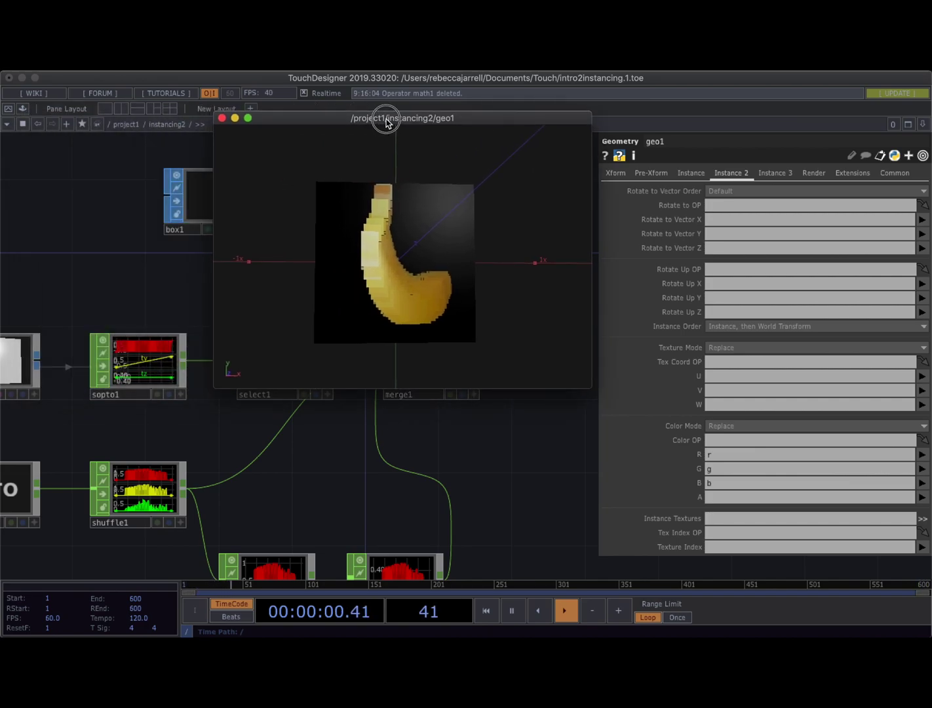
mouse_move(406, 258)
left_mouse_down()
mouse_move(366, 259)
mouse_move(448, 258)
mouse_move(422, 262)
mouse_move(405, 280)
left_mouse_up()
left_click_drag(362, 121, 520, 102)
scroll(183, 271, "down", 3)
left_click_drag(57, 274, 305, 293)
left_click_drag(96, 299, 197, 289)
Replace moviefilein1's file with Movie.2.mp4 from the Nature samples after previewing the other clips
left_click(155, 416)
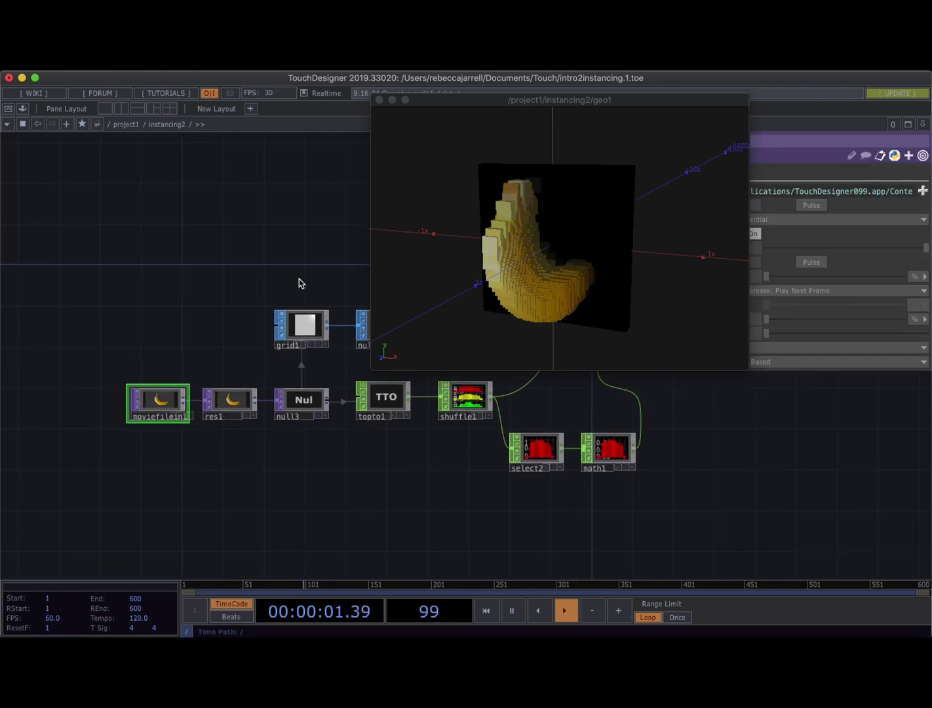
left_click_drag(455, 105, 345, 99)
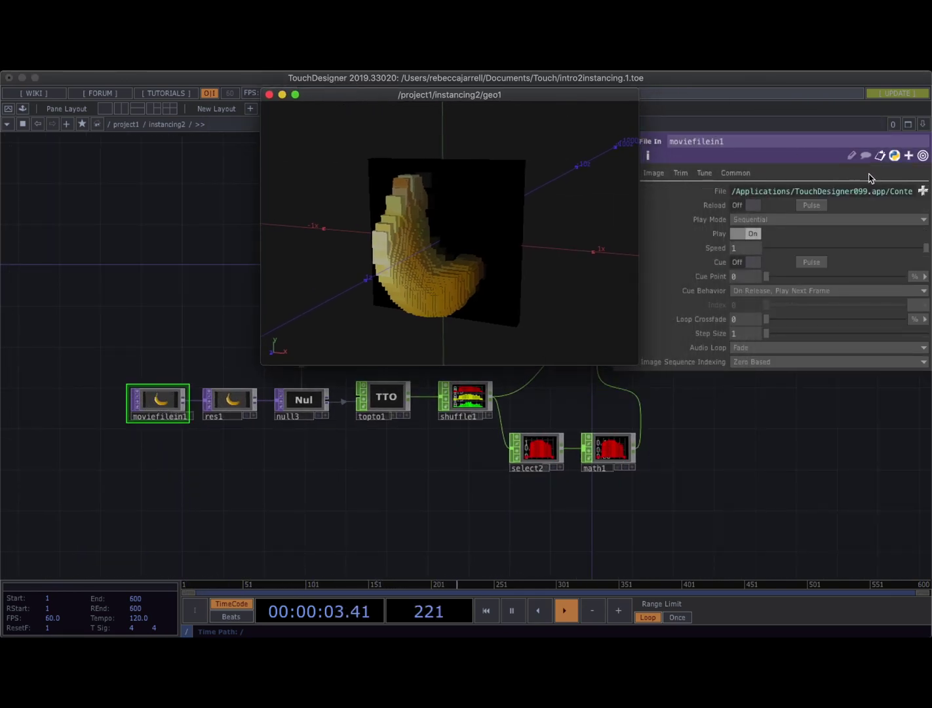
left_click(922, 193)
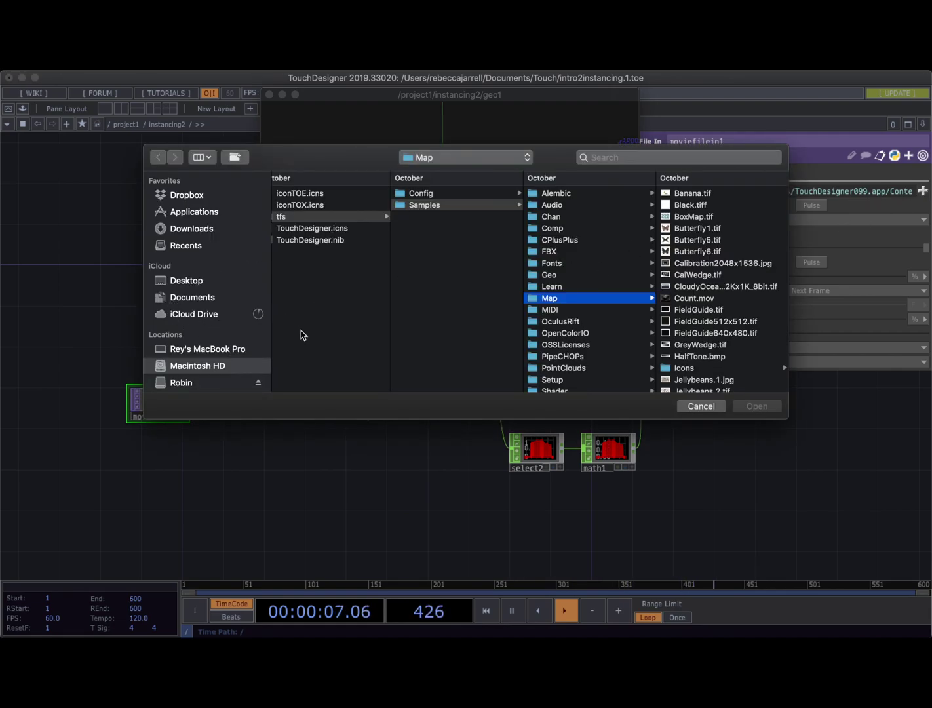
scroll(606, 312, "down", 3)
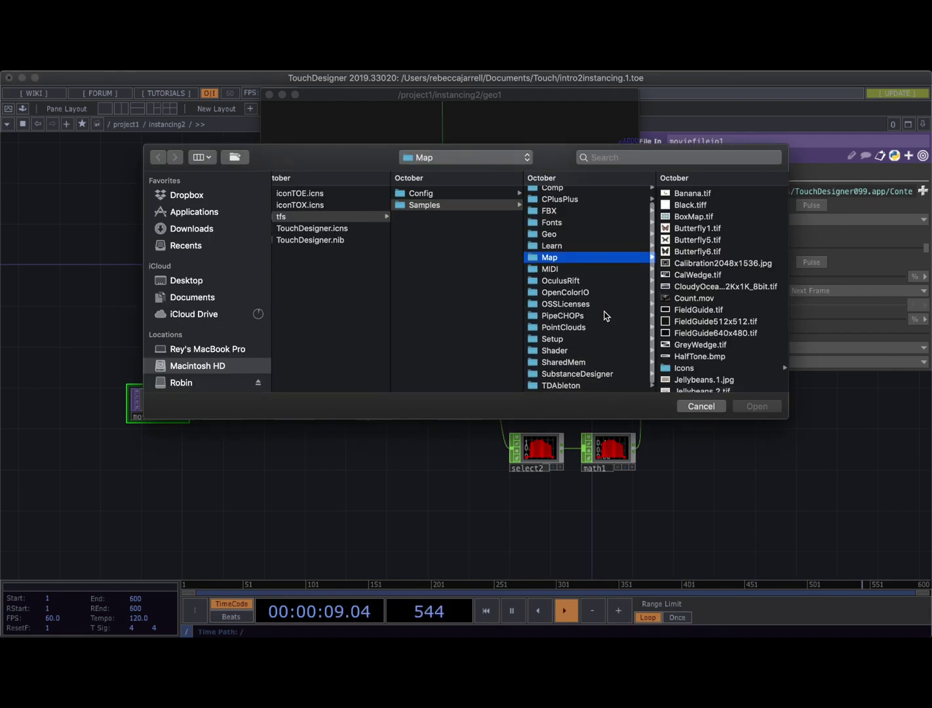
scroll(692, 284, "down", 8)
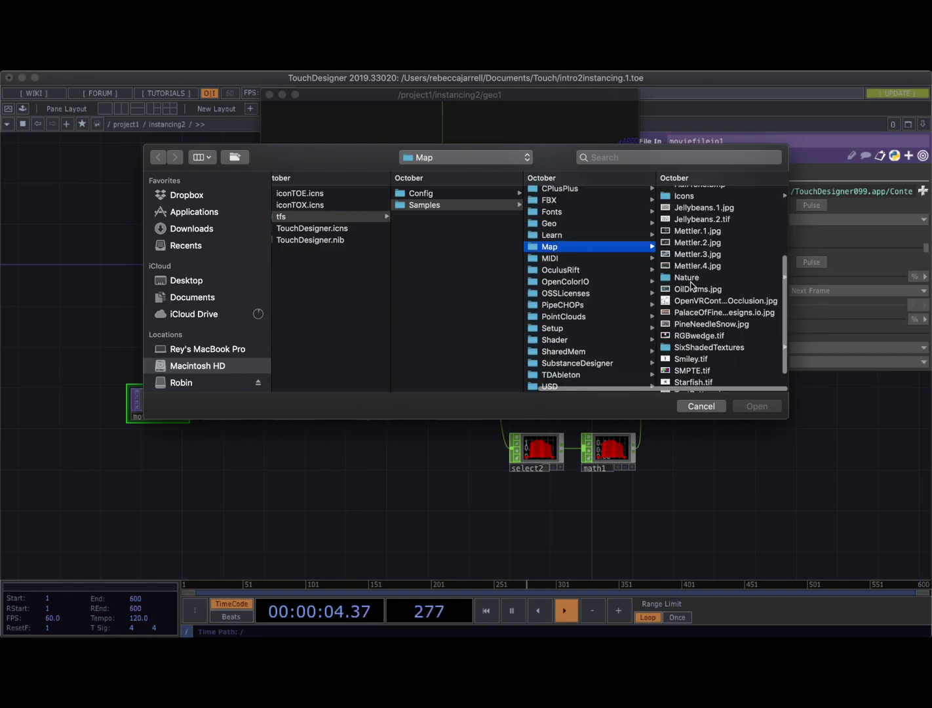
left_click(692, 278)
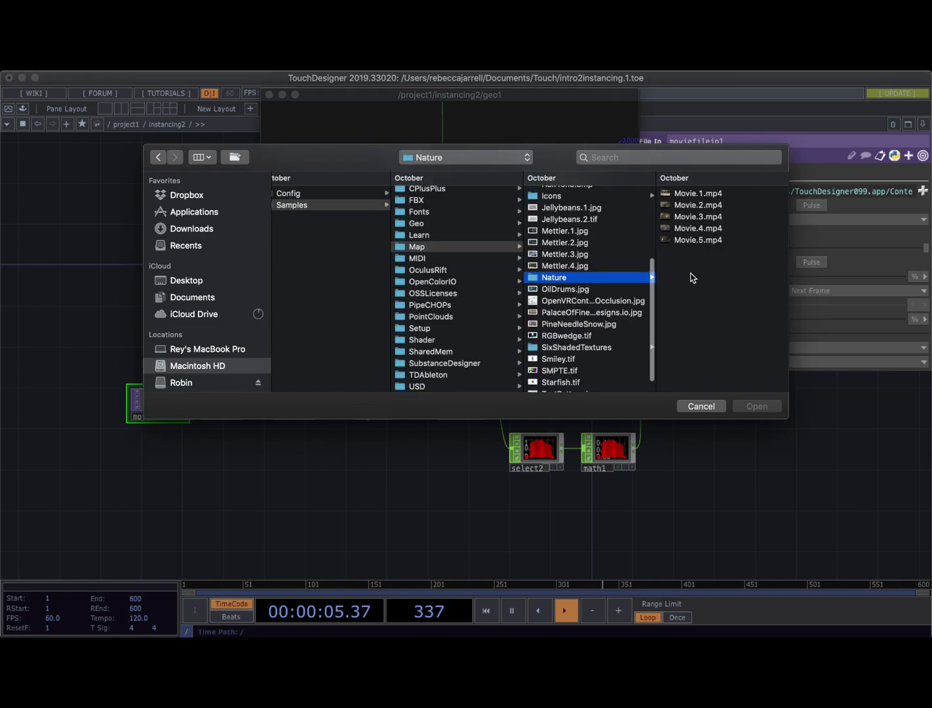
left_click(688, 228)
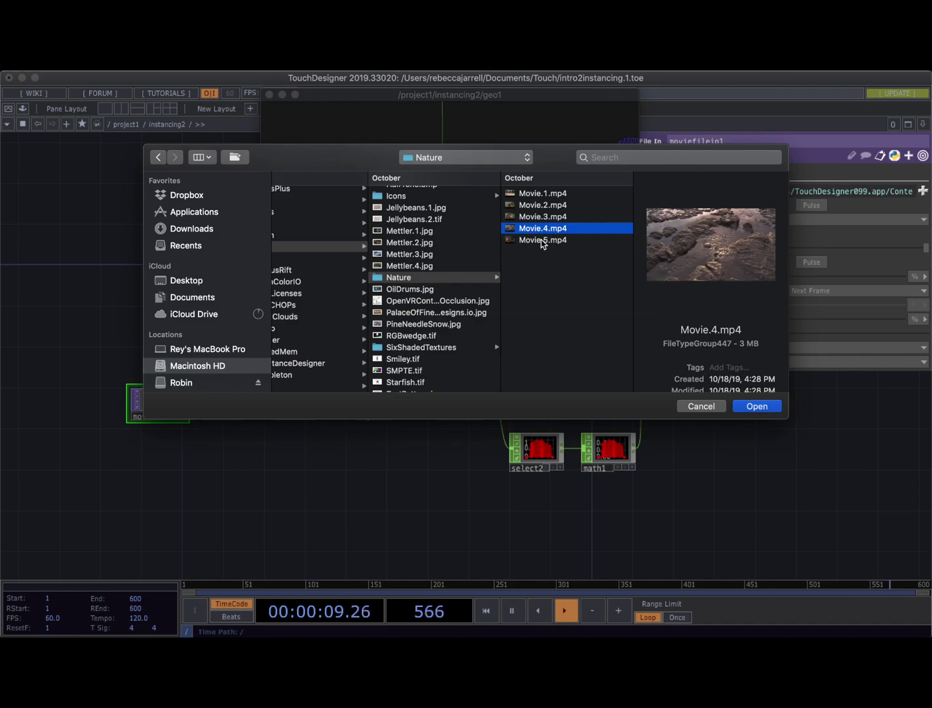
left_click(542, 240)
left_click(542, 219)
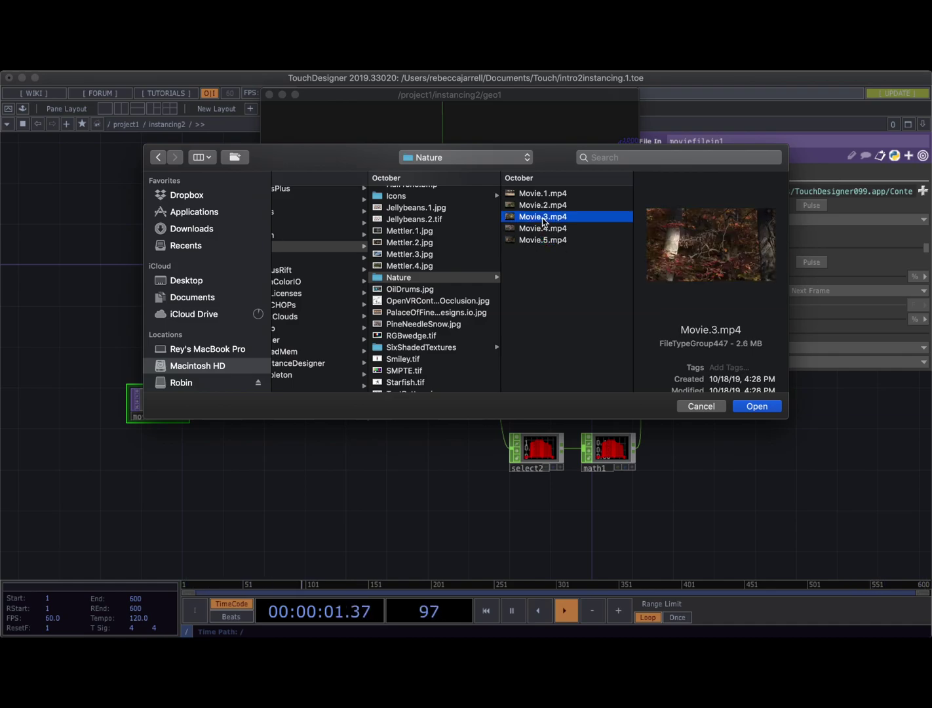
left_click(543, 206)
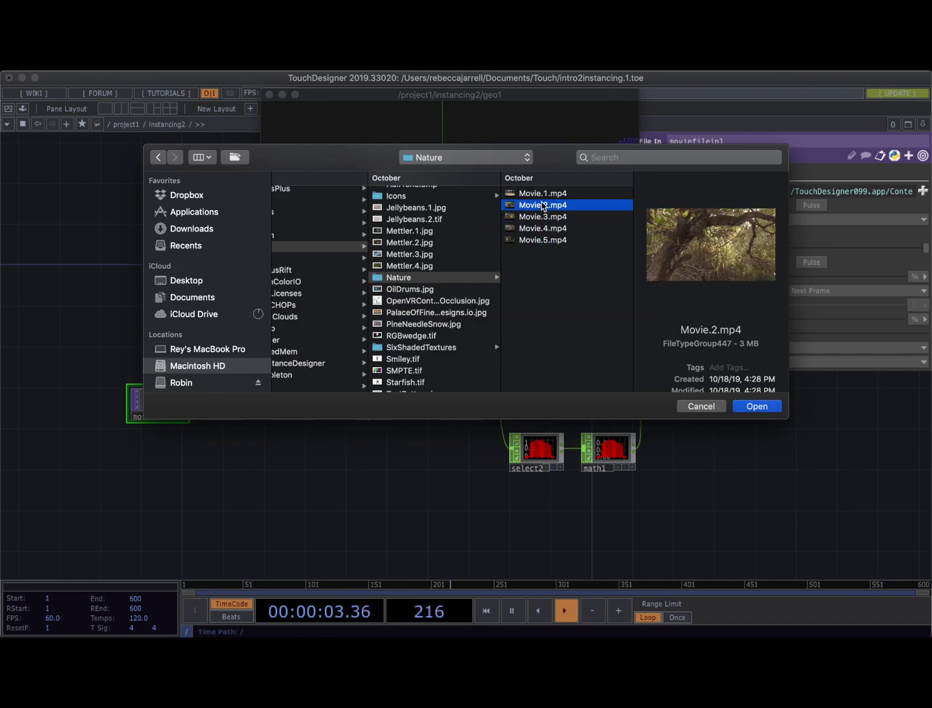
left_click(539, 195)
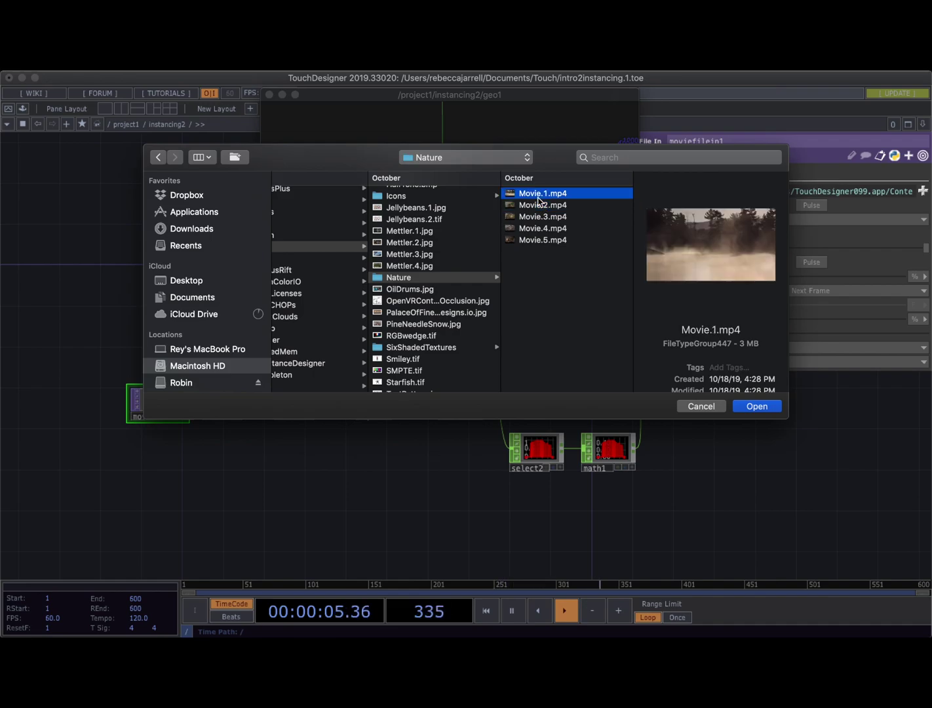
left_click(540, 206)
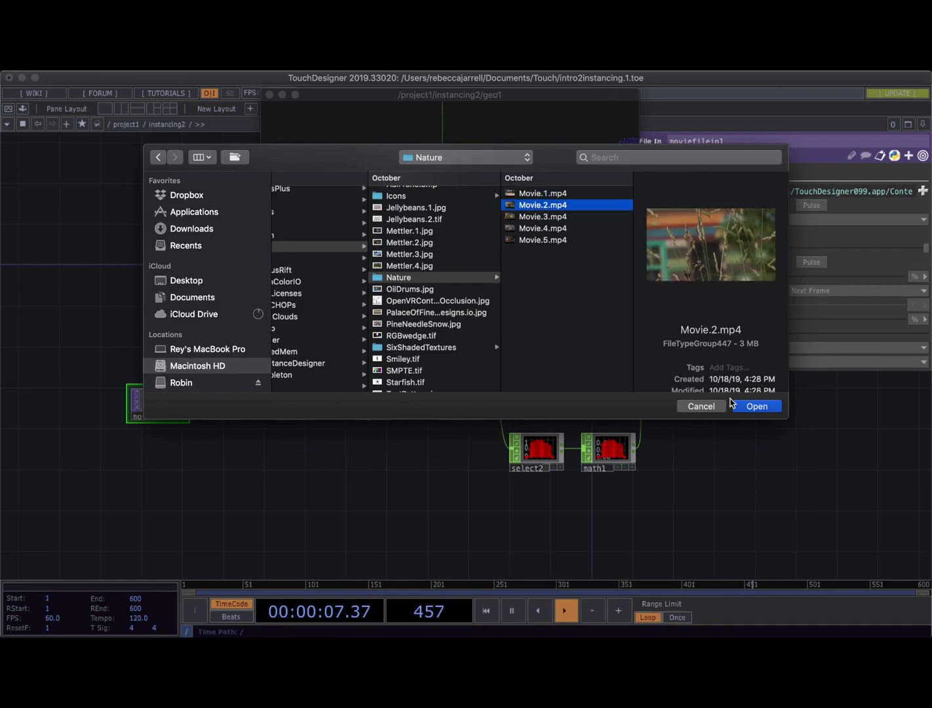
left_click(754, 405)
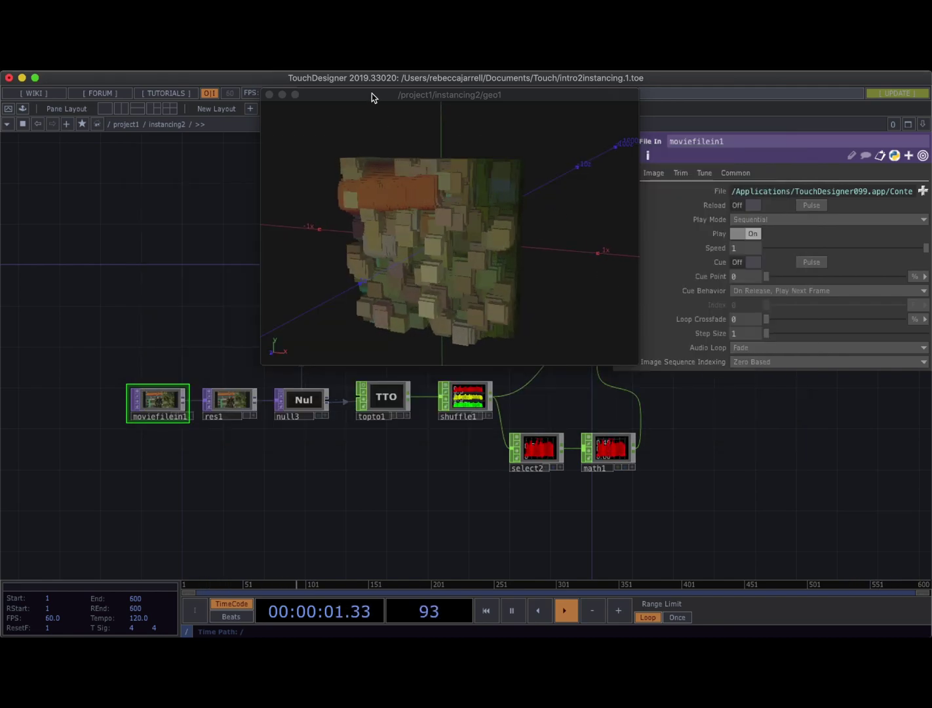
Lower box1's size from 0.03 to 0.02 on every axis with the value ladder
left_click_drag(371, 93, 116, 114)
left_click(499, 247)
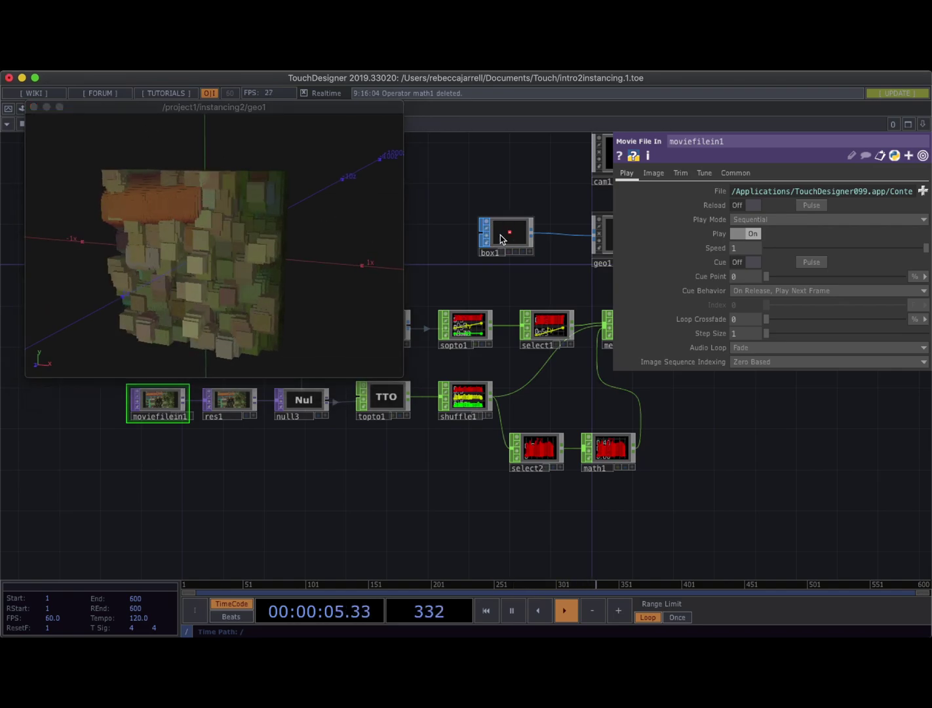
middle_click_drag(744, 236, 693, 250)
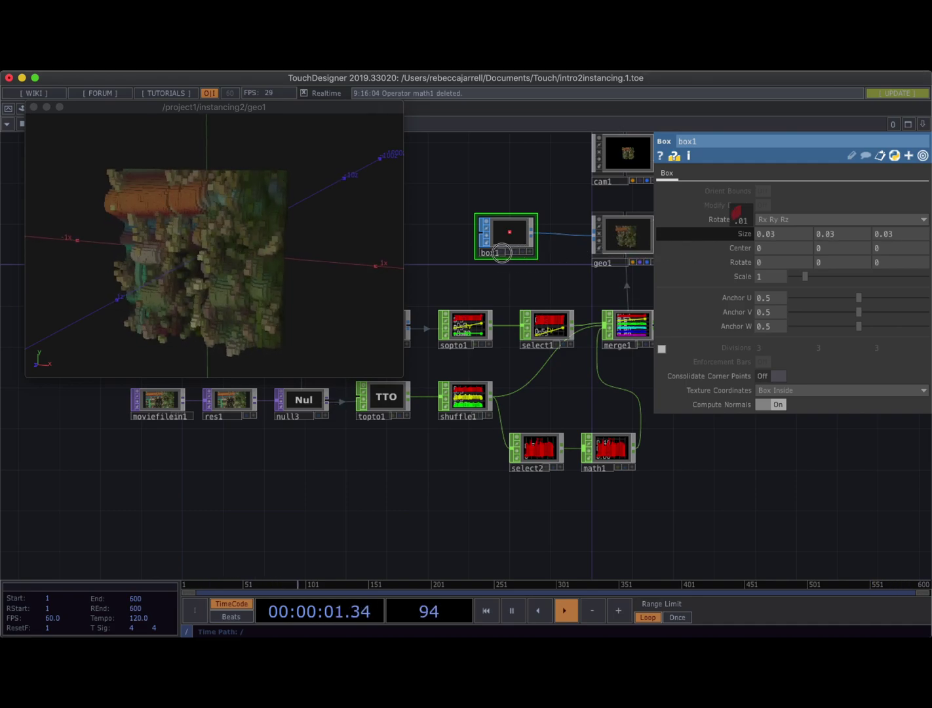
mouse_move(302, 267)
left_mouse_down()
mouse_move(323, 271)
mouse_move(329, 260)
mouse_move(312, 256)
left_mouse_up()
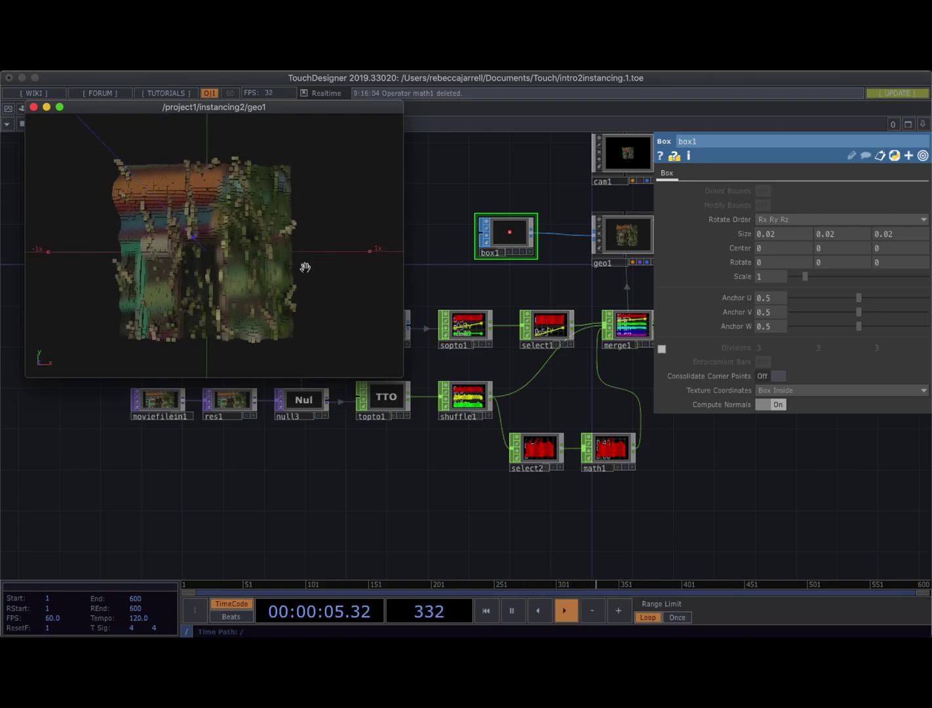
Load the Nature sample Movie.1.mp4 into moviefilein1 in place of Movie.2.mp4
left_click(158, 409)
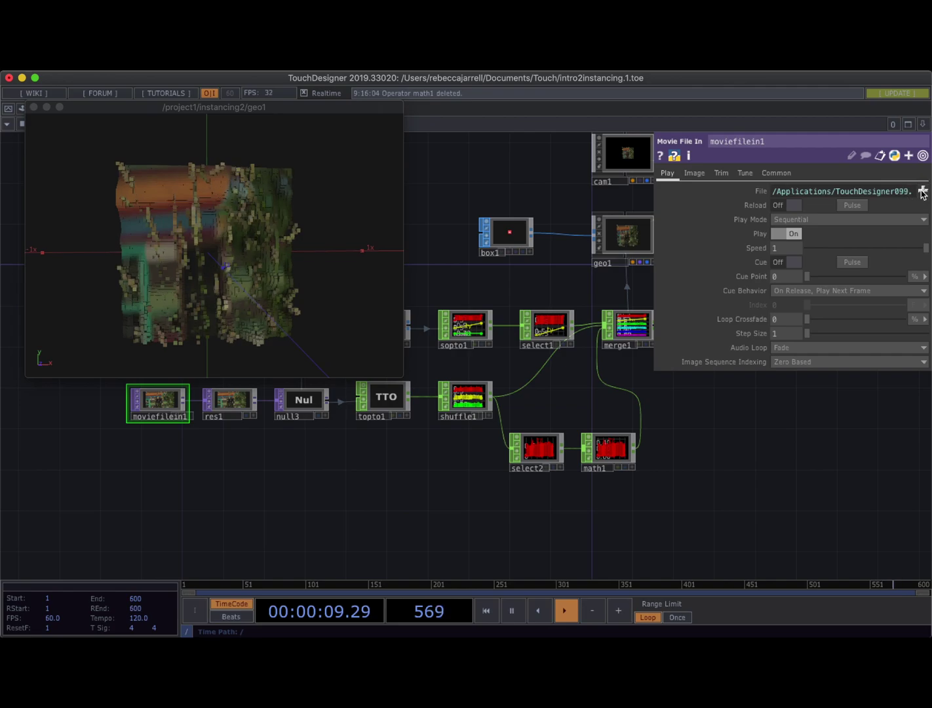
left_click(923, 190)
left_click(303, 240)
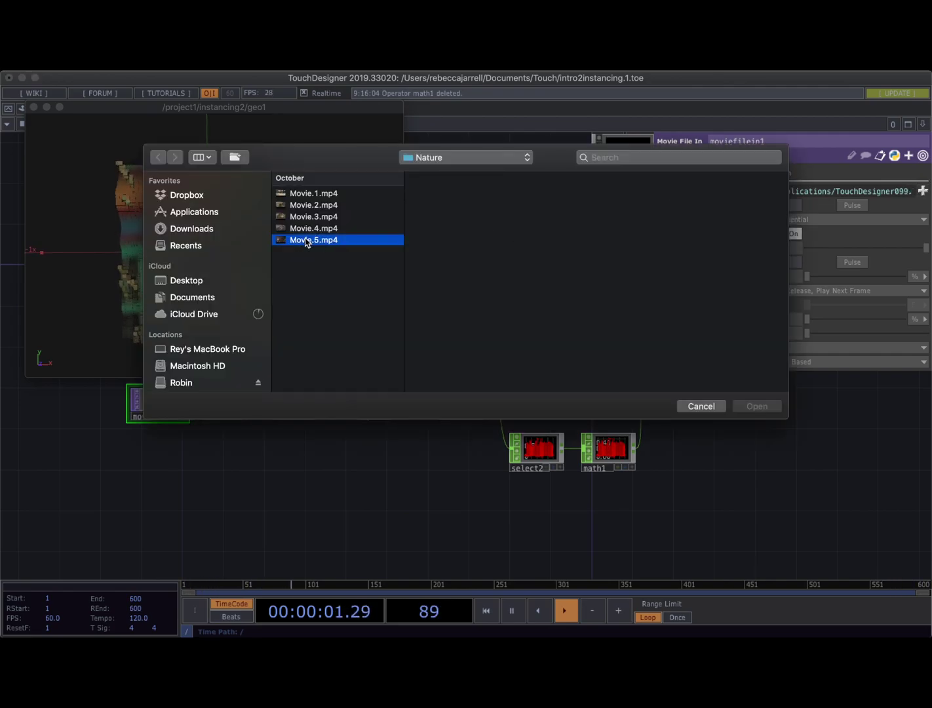
left_click(293, 197)
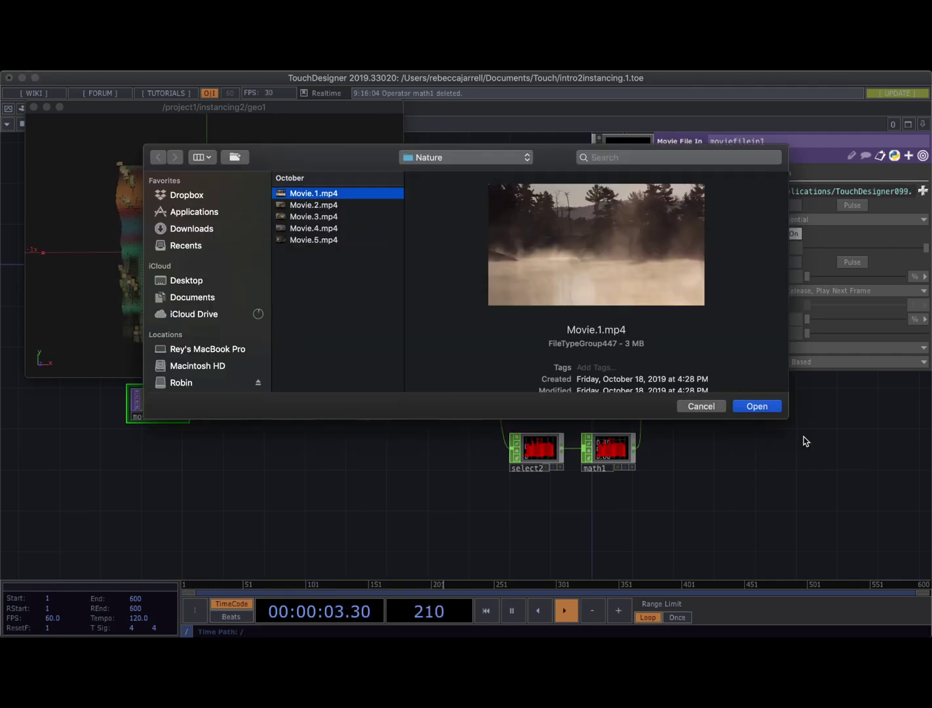
left_click(758, 407)
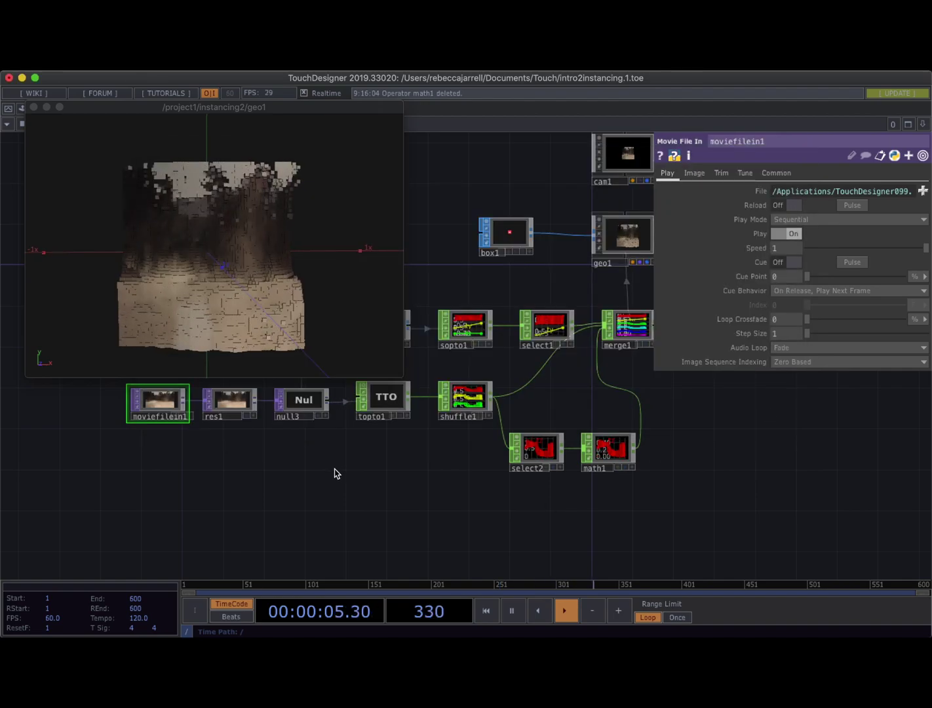
Enlarge the geo1 viewer, orbit the misty-lake relief to check depth, then shrink it at the upper left
left_click_drag(402, 375, 539, 428)
left_click_drag(323, 310, 266, 315)
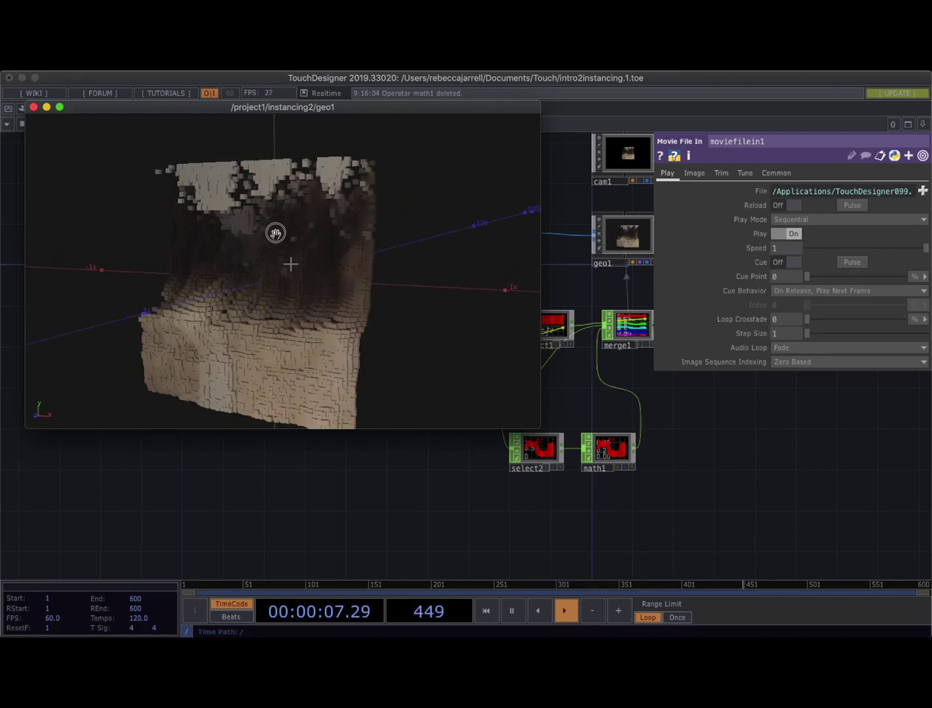
left_click_drag(305, 230, 238, 314)
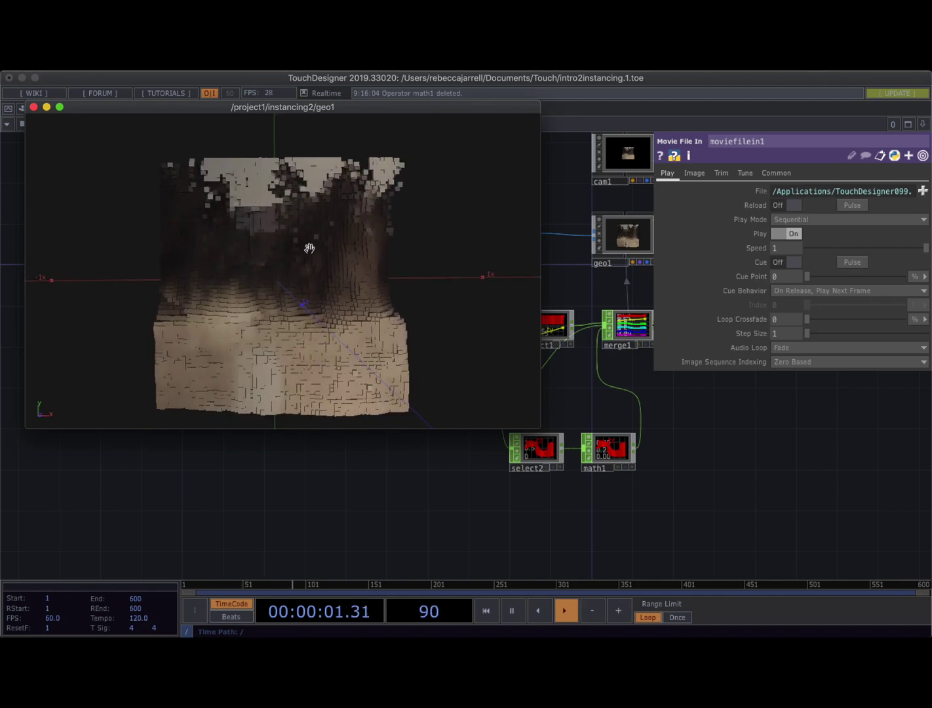
mouse_move(292, 262)
left_mouse_down()
mouse_move(213, 262)
mouse_move(294, 254)
mouse_move(274, 252)
mouse_move(326, 298)
mouse_move(259, 257)
mouse_move(274, 267)
mouse_move(216, 269)
mouse_move(285, 265)
left_mouse_up()
left_click_drag(133, 116, 171, 230)
left_click_drag(577, 539, 457, 394)
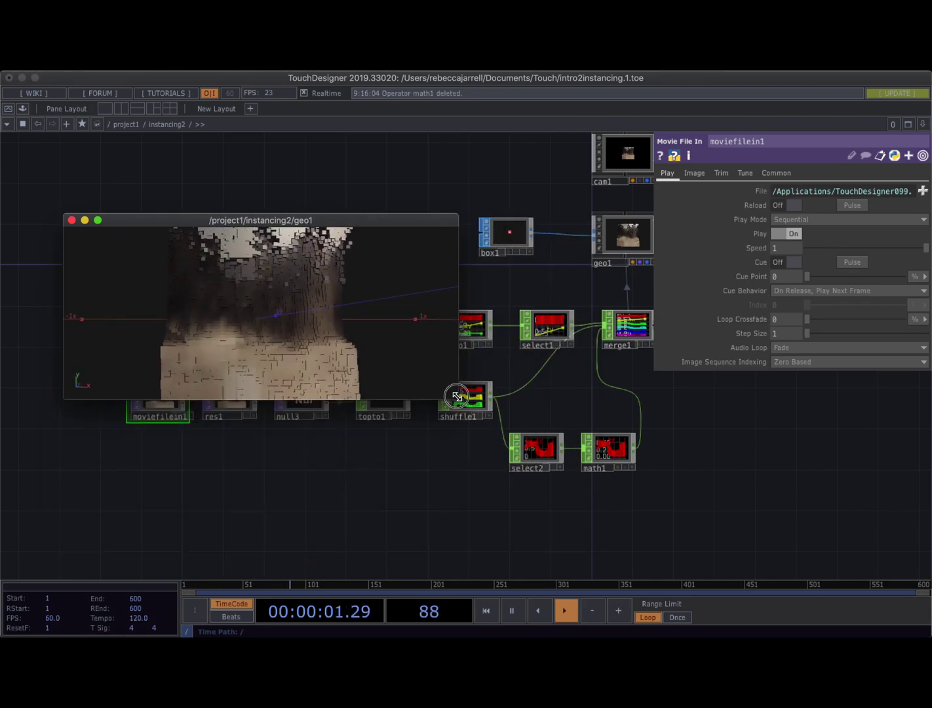
left_click_drag(352, 216, 311, 131)
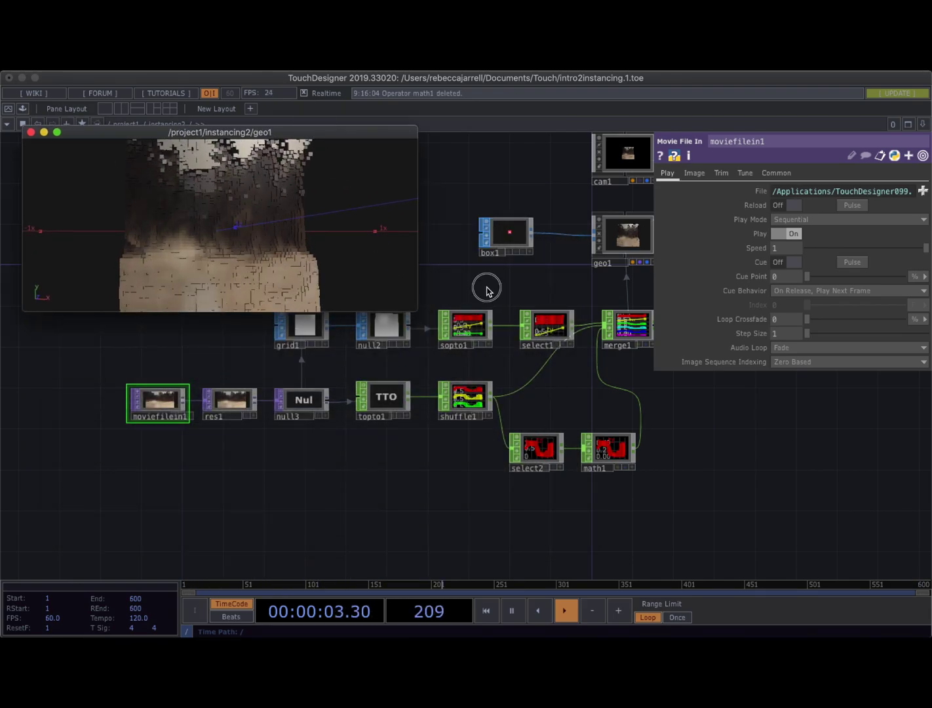
Pan and zoom the network editor to show the moviefilein1-to-render1 chain
scroll(310, 349, "right", 5)
scroll(297, 358, "down", 3)
scroll(299, 353, "down", 2)
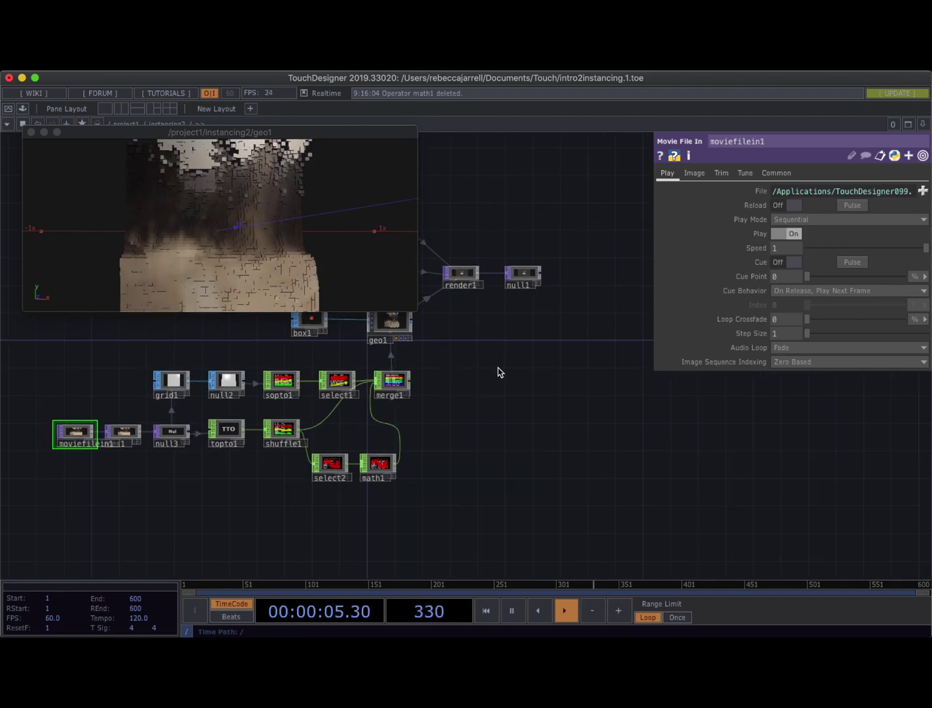
scroll(499, 371, "left", 5)
scroll(500, 370, "up", 3)
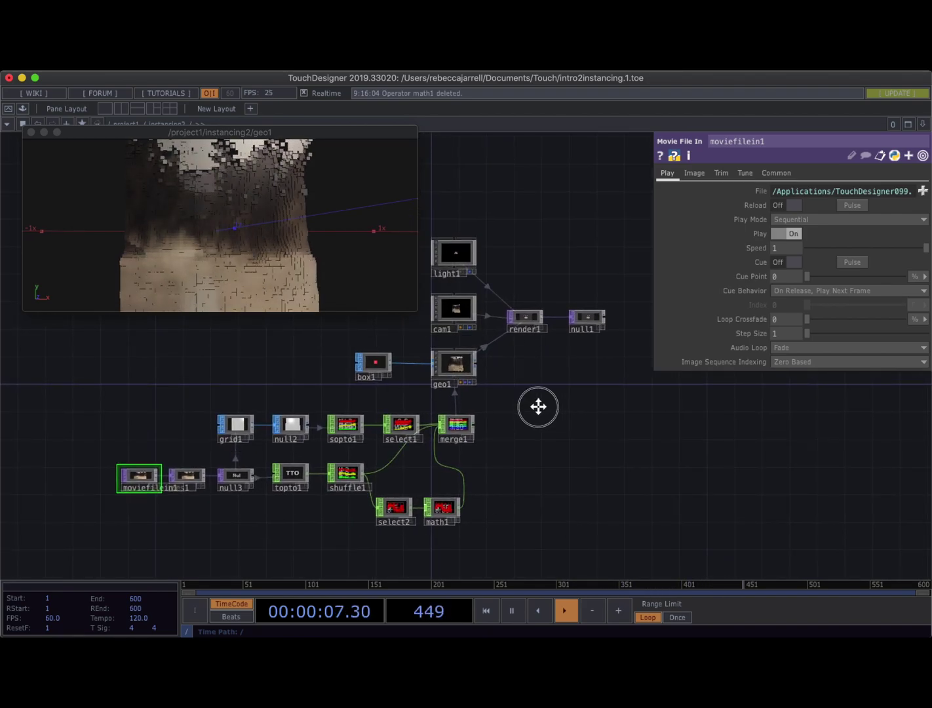
scroll(544, 393, "left", 3)
scroll(551, 377, "down", 3)
scroll(531, 366, "right", 3)
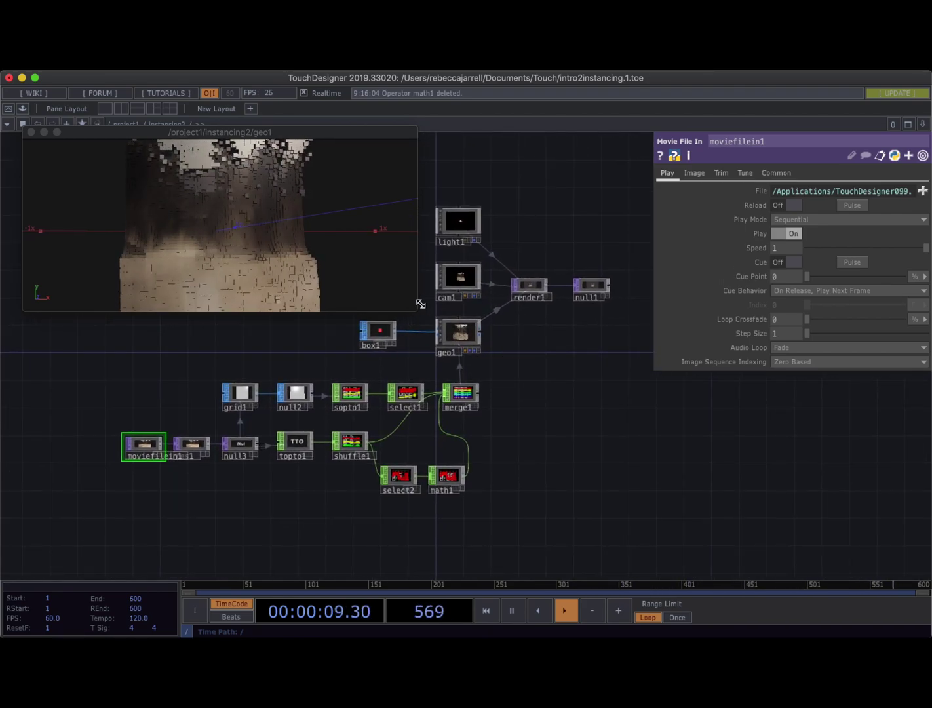
Orbit the geo1 viewer, then shrink it to the upper left beside light1, cam1 and render1
left_click_drag(415, 304, 555, 400)
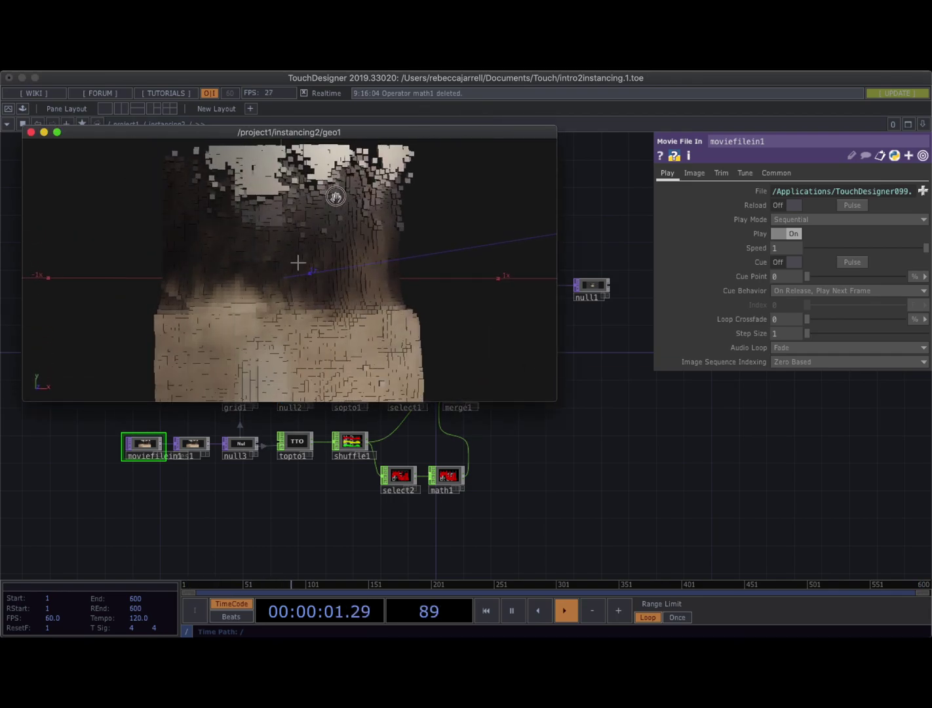
left_click_drag(298, 264, 345, 200)
left_click_drag(288, 133, 634, 106)
mouse_move(562, 223)
left_mouse_down()
mouse_move(593, 204)
mouse_move(563, 209)
mouse_move(548, 200)
mouse_move(566, 202)
mouse_move(658, 310)
mouse_move(573, 214)
left_mouse_up()
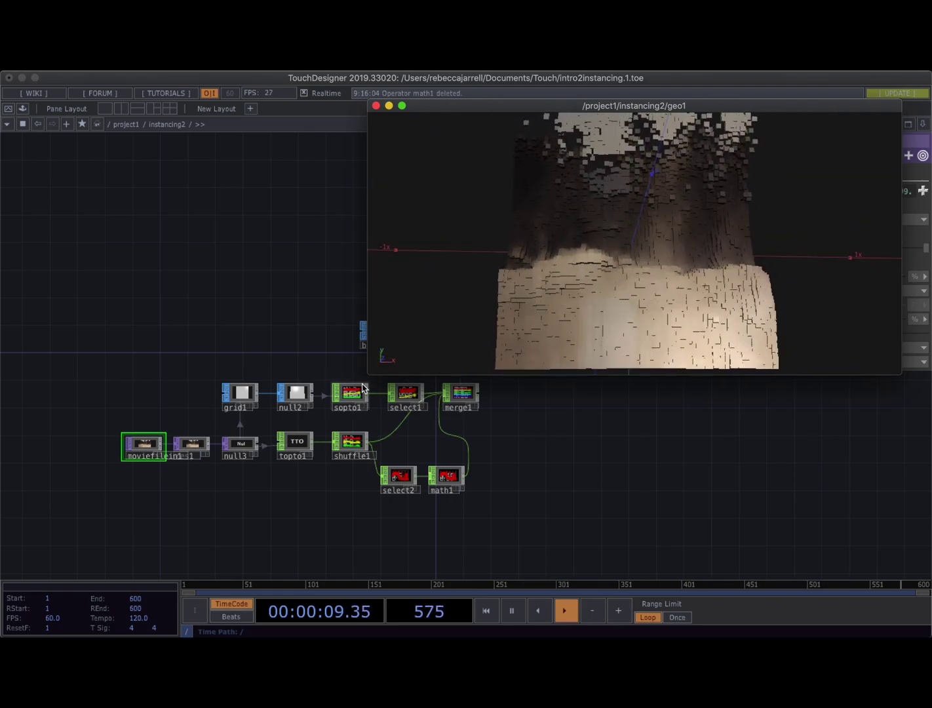
left_click_drag(366, 375, 446, 403)
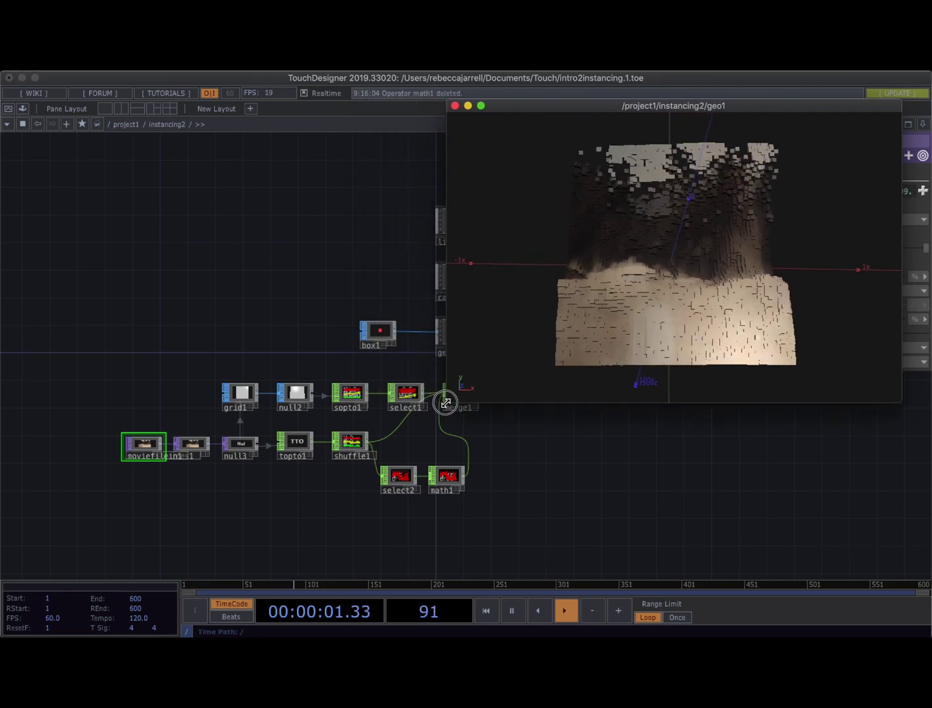
left_click_drag(549, 115, 496, 92)
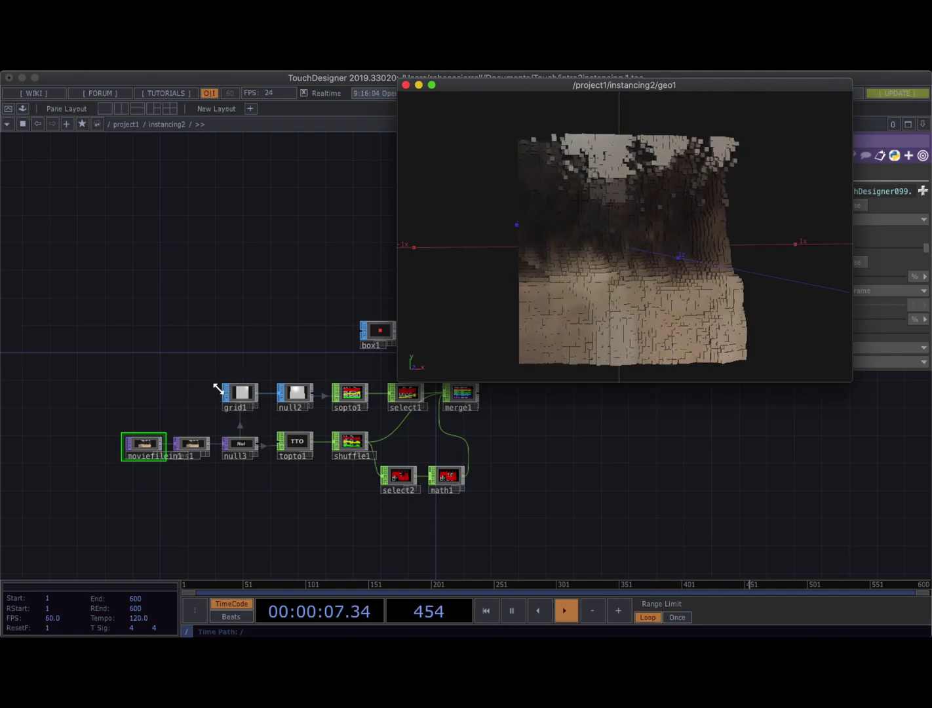
mouse_move(645, 242)
left_mouse_down()
mouse_move(583, 240)
mouse_move(558, 260)
mouse_move(670, 231)
mouse_move(637, 228)
mouse_move(633, 237)
left_mouse_up()
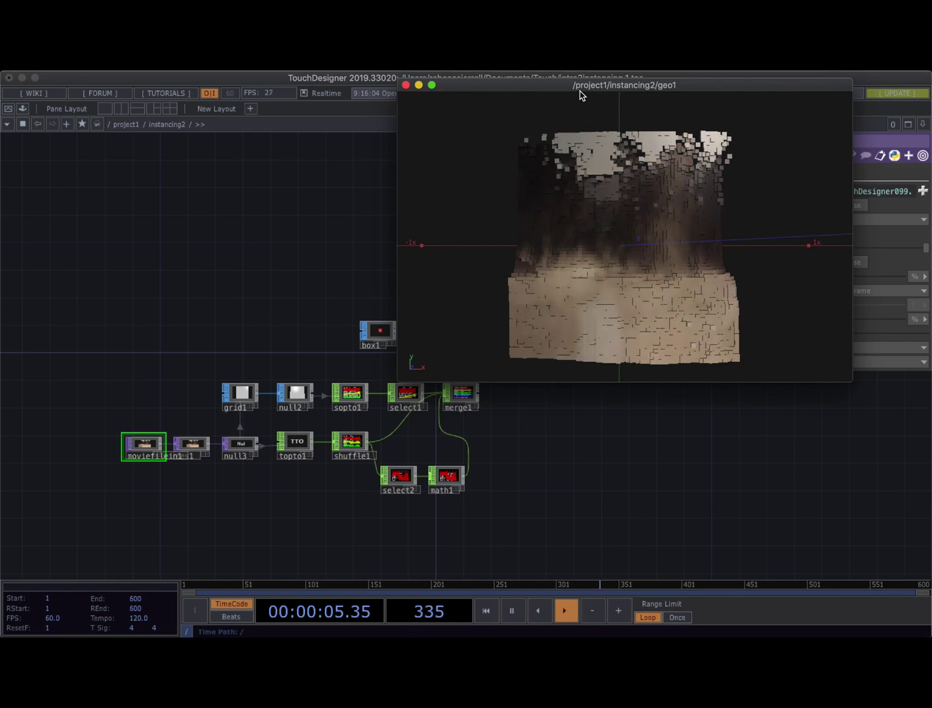
left_click_drag(580, 95, 252, 94)
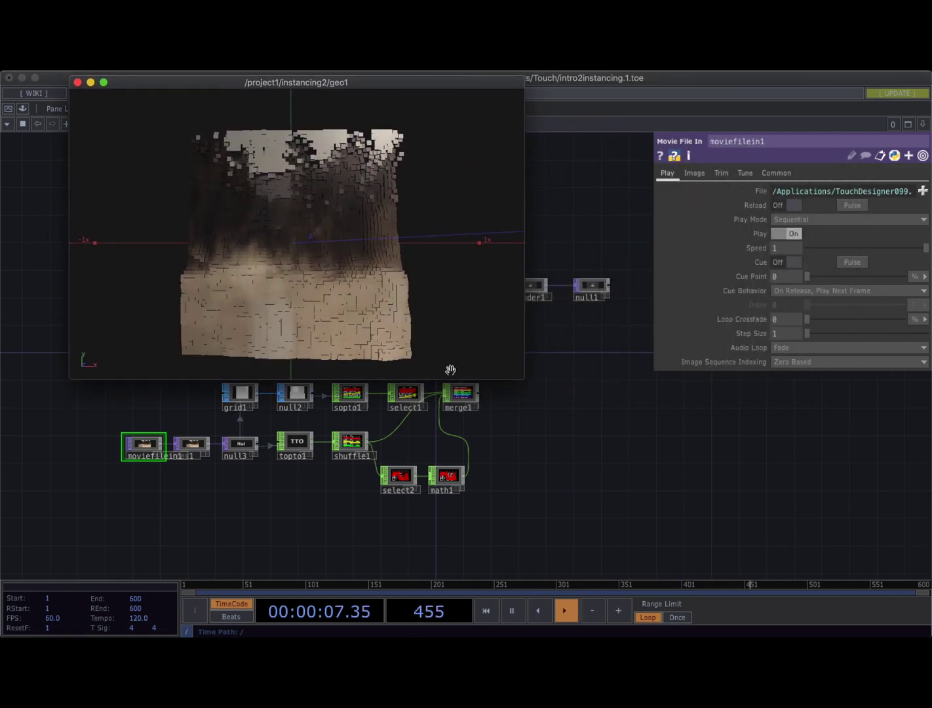
left_click_drag(583, 457, 684, 468)
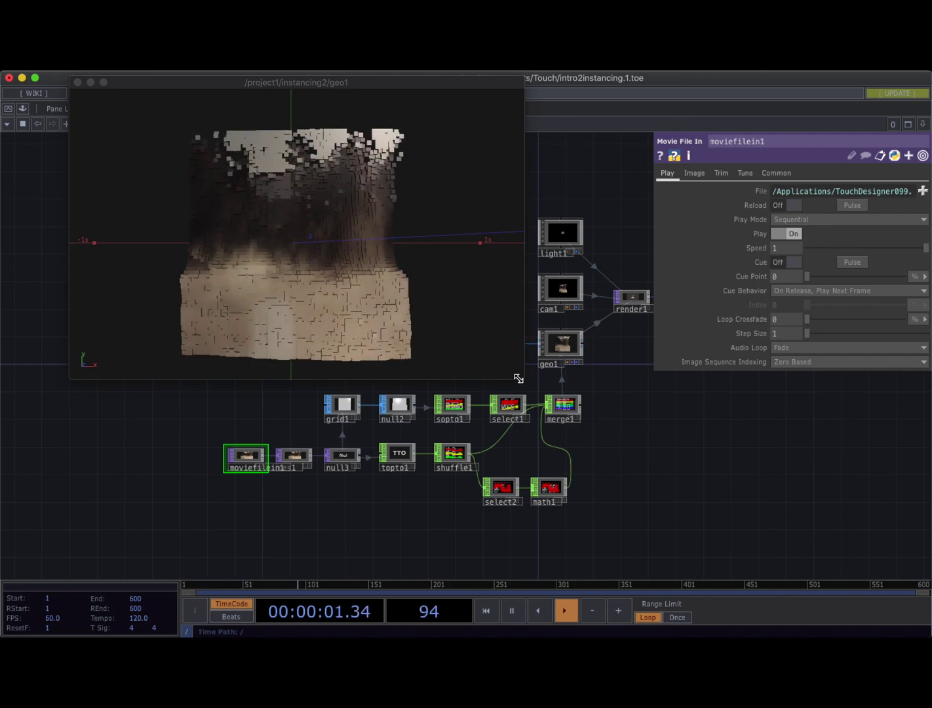
left_click_drag(518, 379, 441, 358)
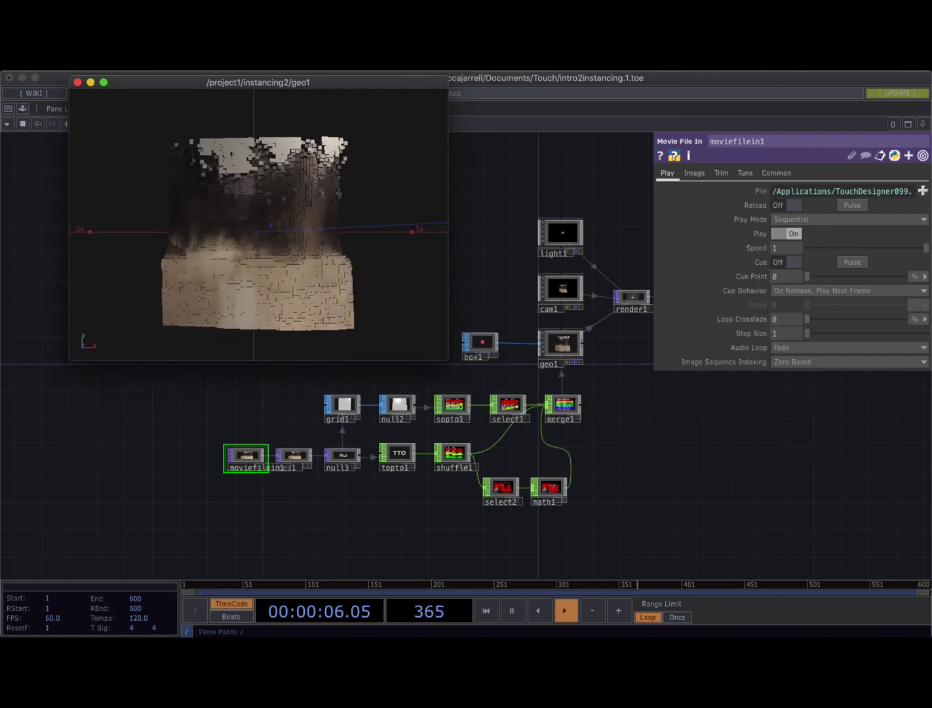